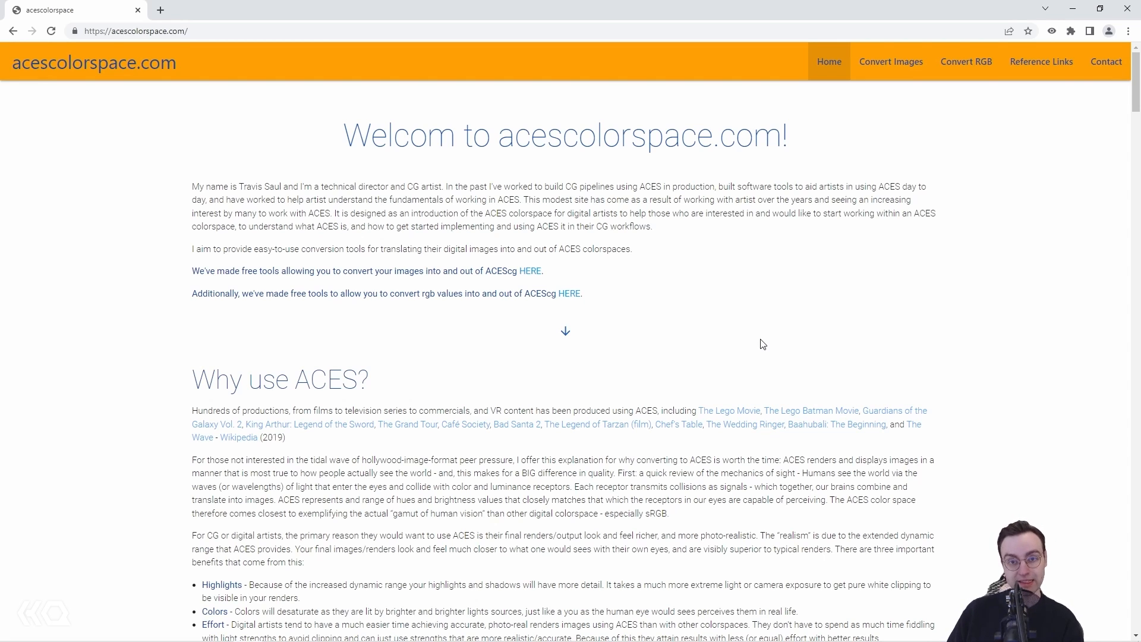
Step: Read why to use ACES, including its sRGB and ACEScg render comparison, and examine the Compositing with ACES workflow diagram in Maxon's help
{"action": "scroll", "coordinate": [535, 238], "scroll_direction": "down", "scroll_amount": 6}
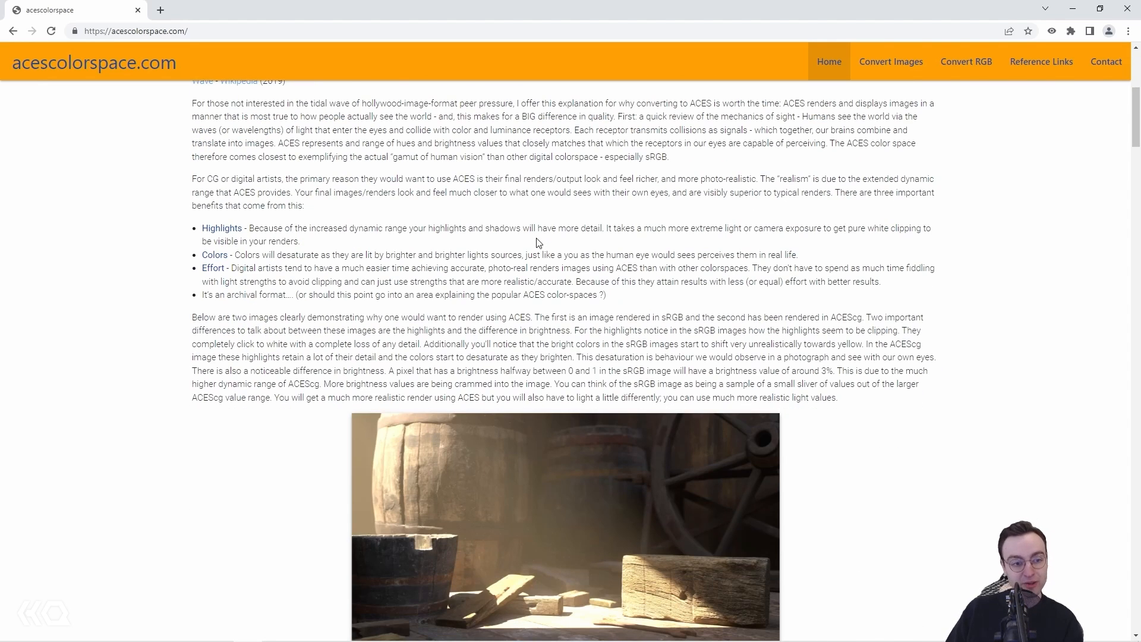
{"action": "scroll", "coordinate": [537, 242], "scroll_direction": "up", "scroll_amount": 1}
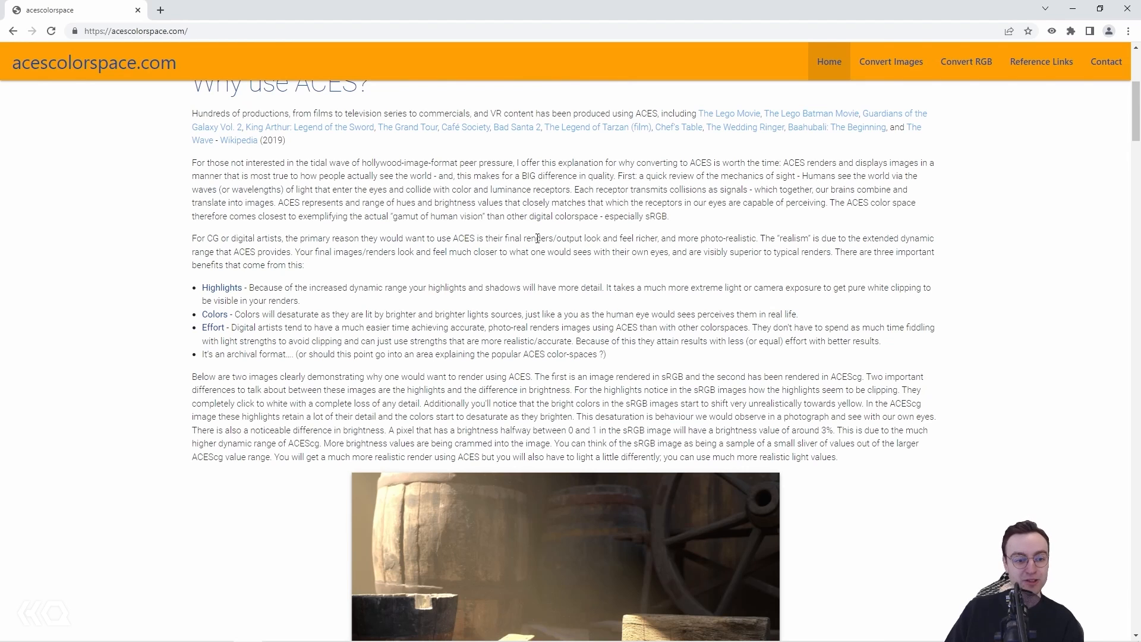
{"action": "scroll", "coordinate": [538, 239], "scroll_direction": "down", "scroll_amount": 7}
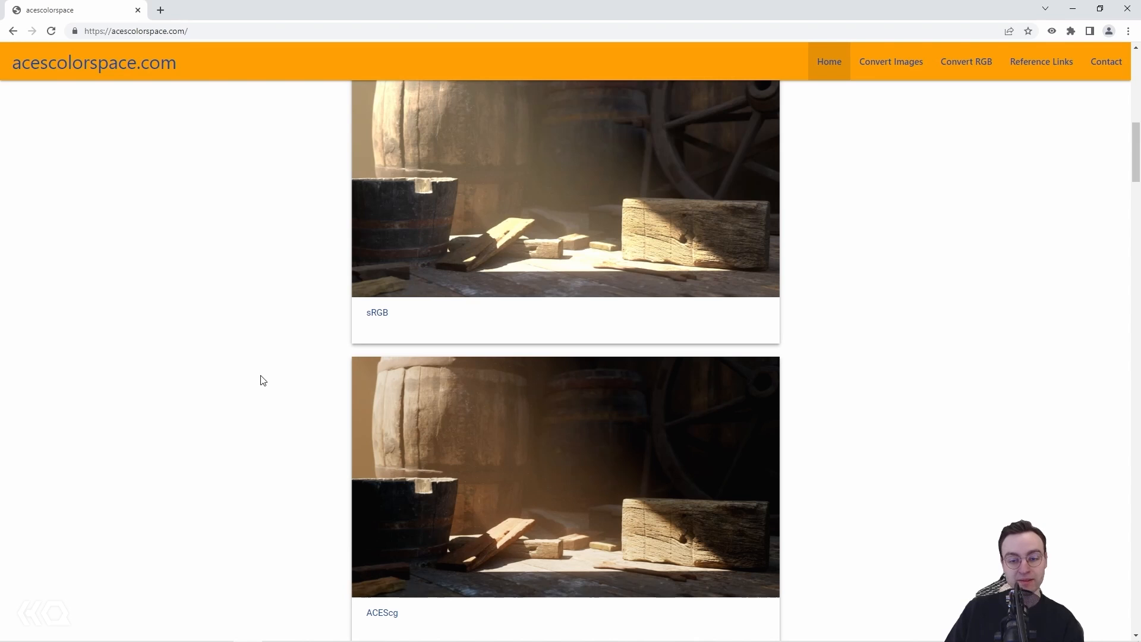
{"action": "scroll", "coordinate": [320, 263], "scroll_direction": "down", "scroll_amount": 3}
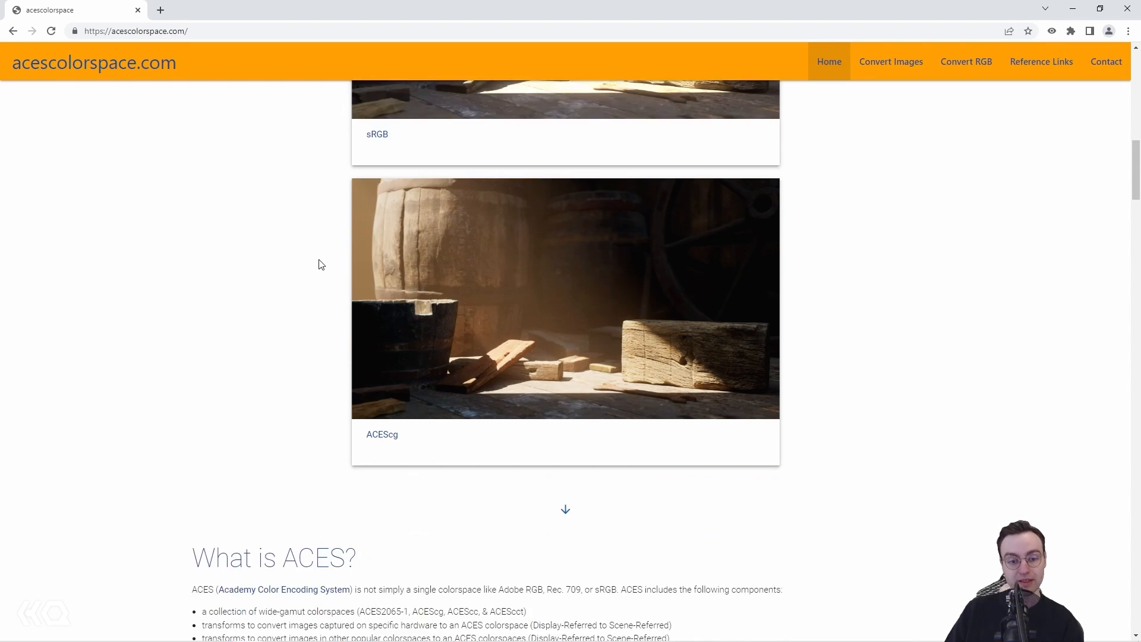
{"action": "scroll", "coordinate": [320, 263], "scroll_direction": "down", "scroll_amount": 3}
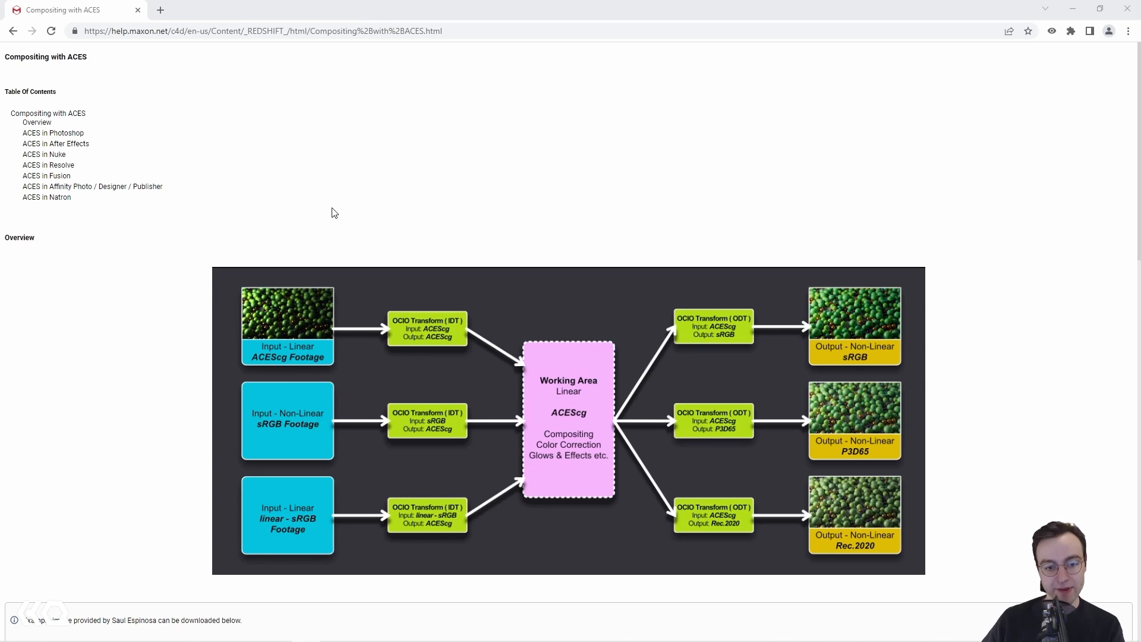
{"action": "scroll", "coordinate": [333, 209], "scroll_direction": "down", "scroll_amount": 3}
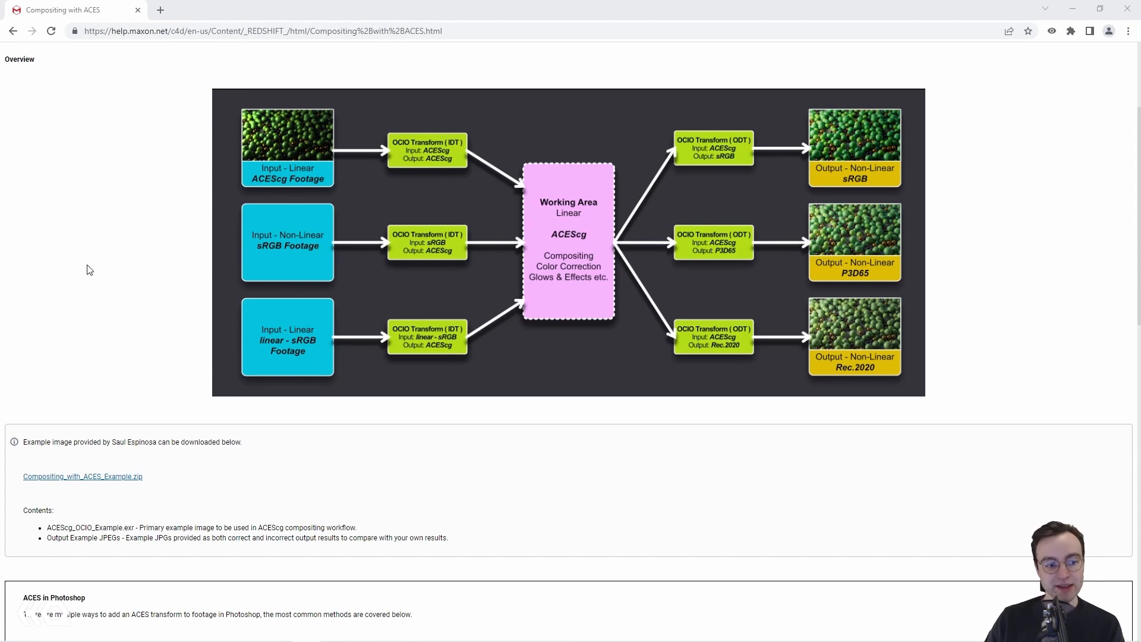
{"action": "scroll", "coordinate": [110, 289], "scroll_direction": "down", "scroll_amount": 1}
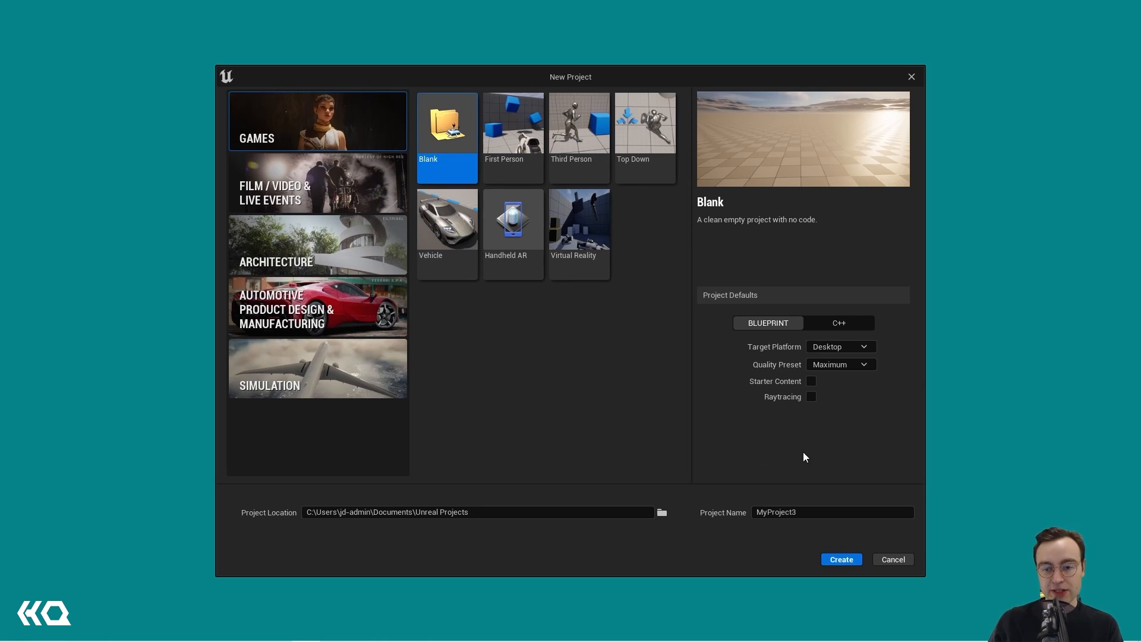
Step: In Unreal Engine's New Project window, create a Blank Games project named OCIO_Ex_01 with the Scalable quality preset
{"action": "left_click", "coordinate": [837, 365]}
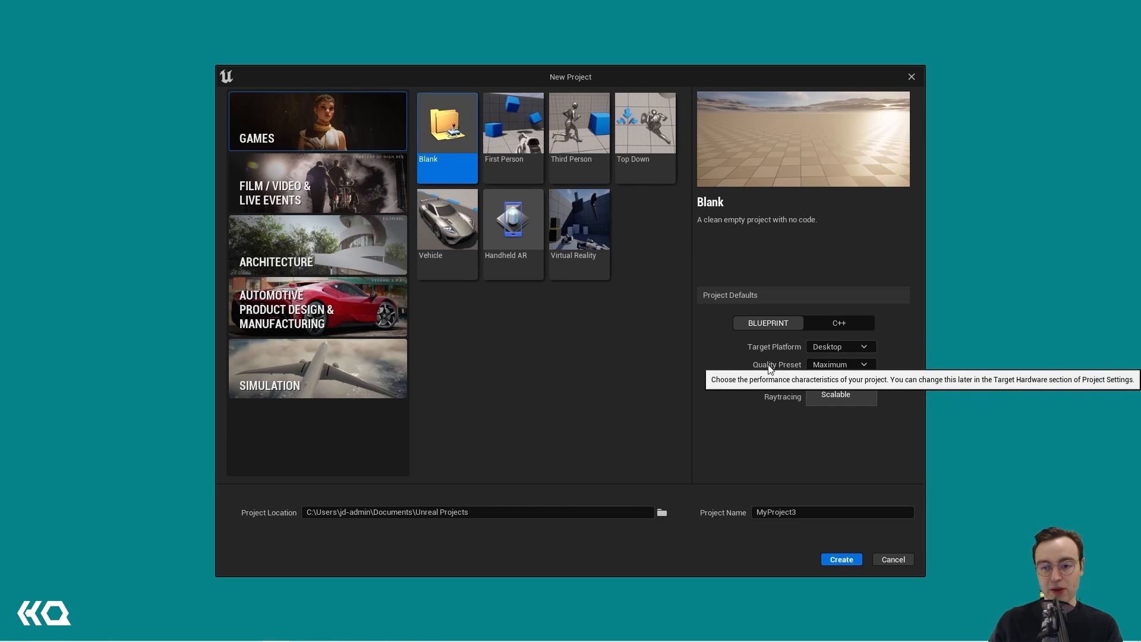
{"action": "left_click", "coordinate": [839, 398]}
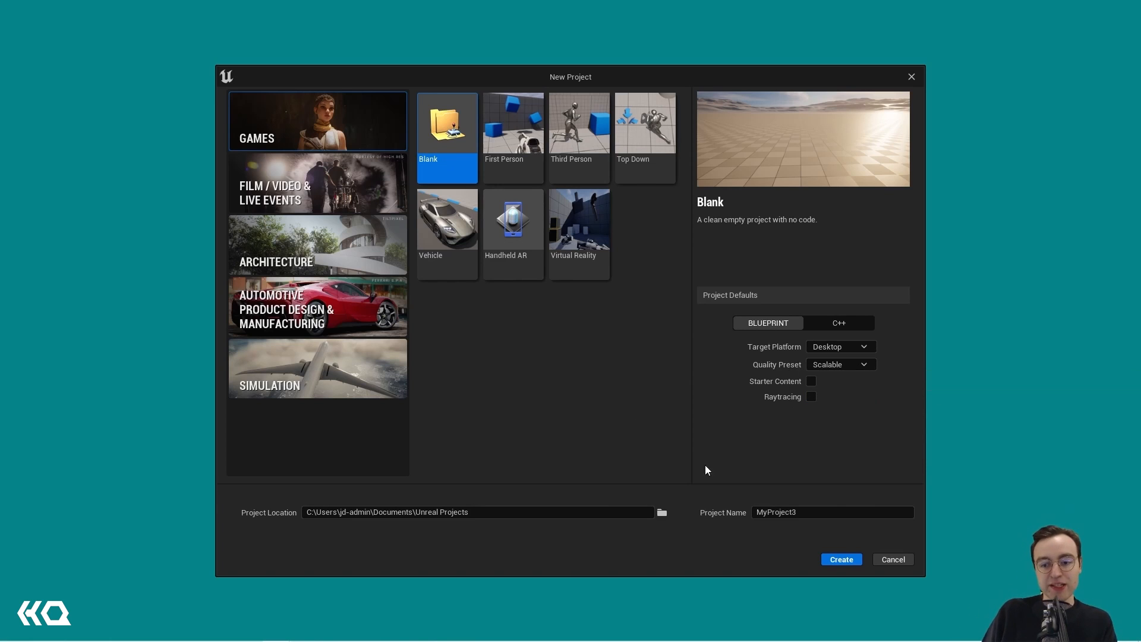
{"action": "double_click", "coordinate": [790, 513]}
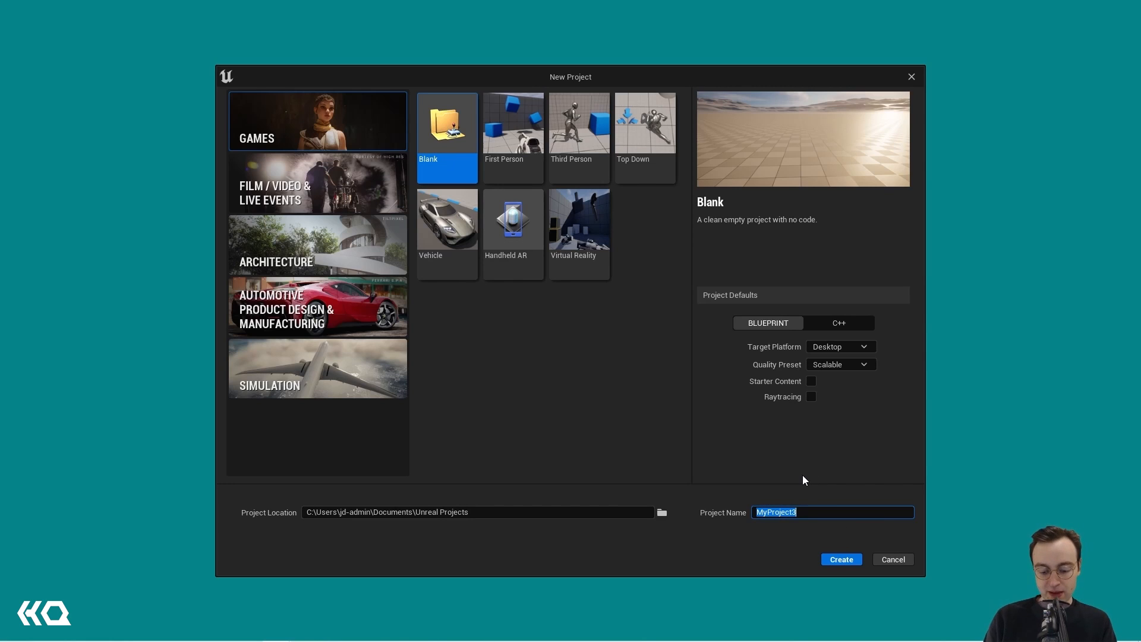
{"action": "type", "text": "OC"}
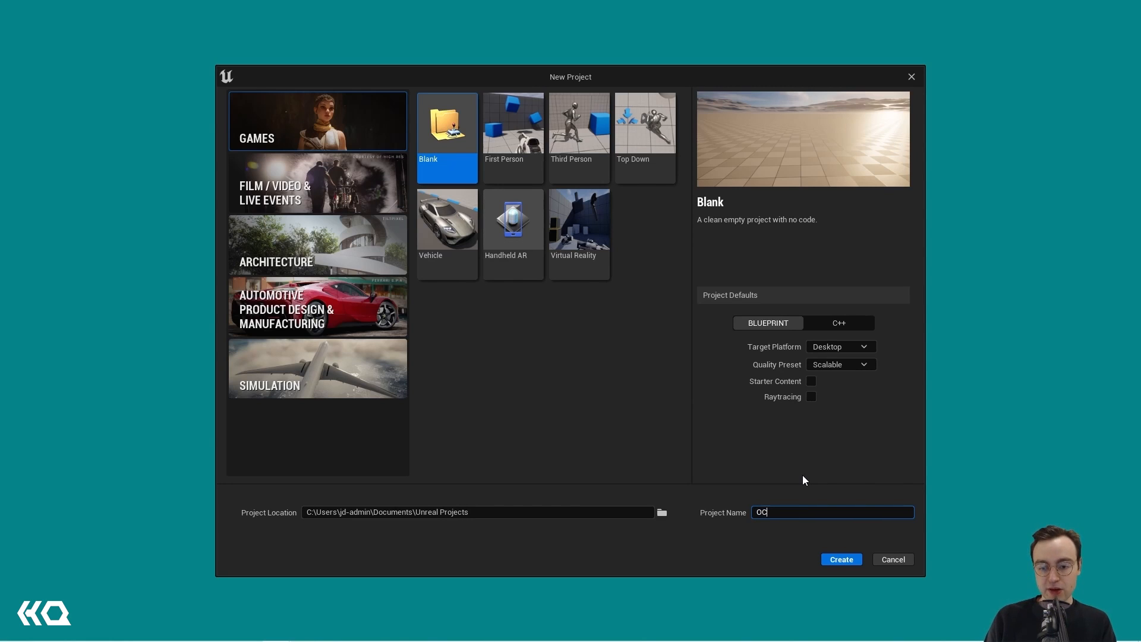
{"action": "type", "text": "IO"}
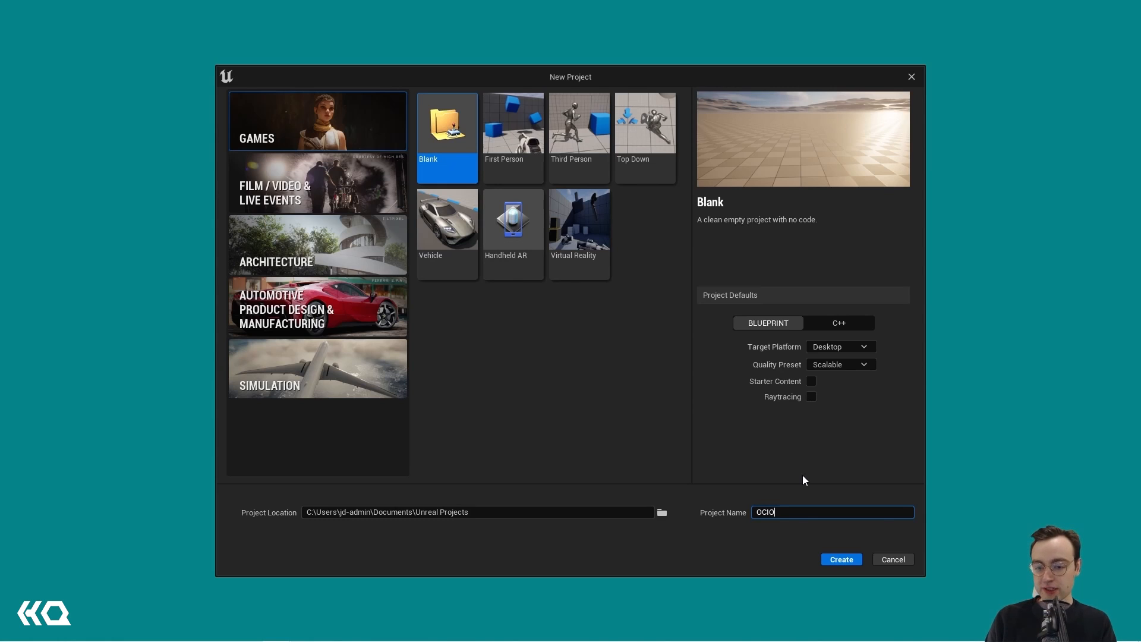
{"action": "type", "text": "_e"}
{"action": "key", "text": "BackSpace"}
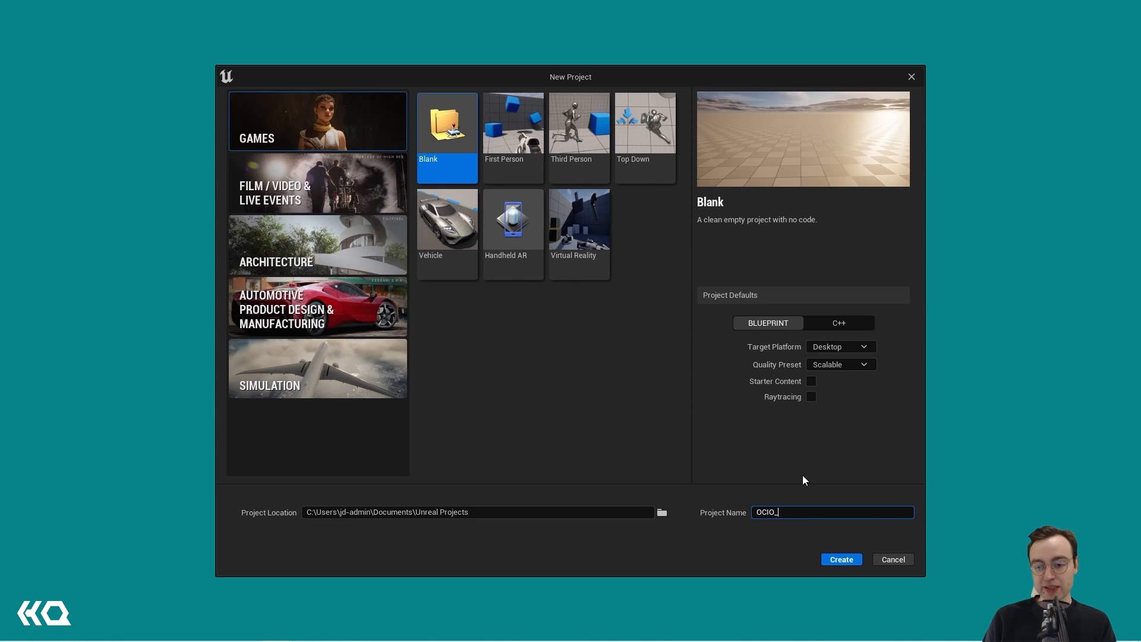
{"action": "type", "text": "Ex_01"}
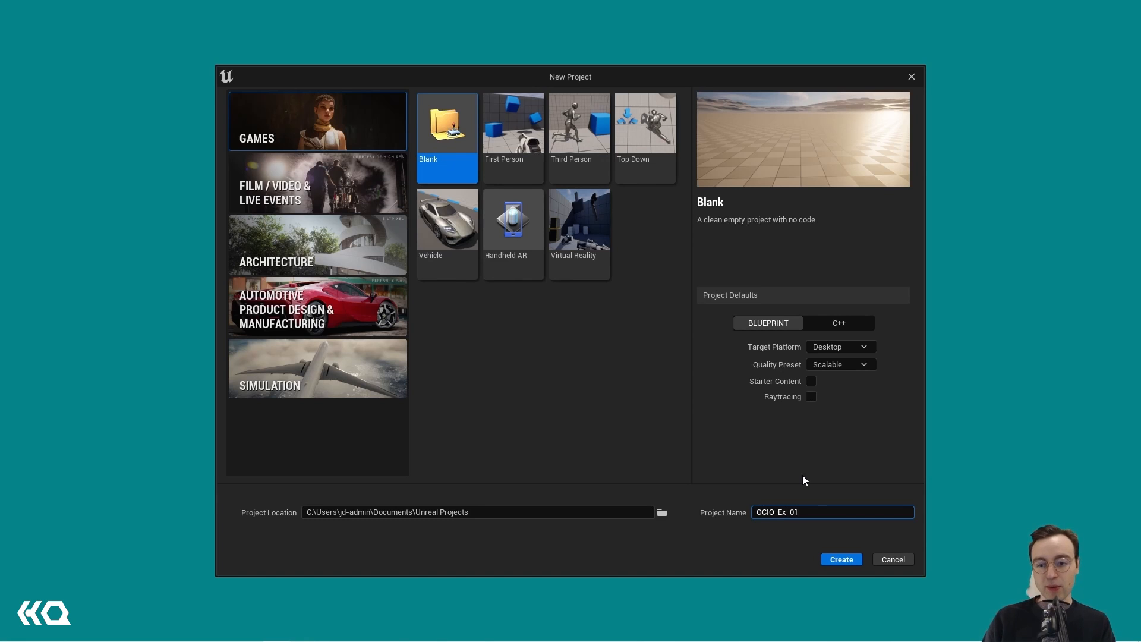
{"action": "left_click", "coordinate": [841, 559]}
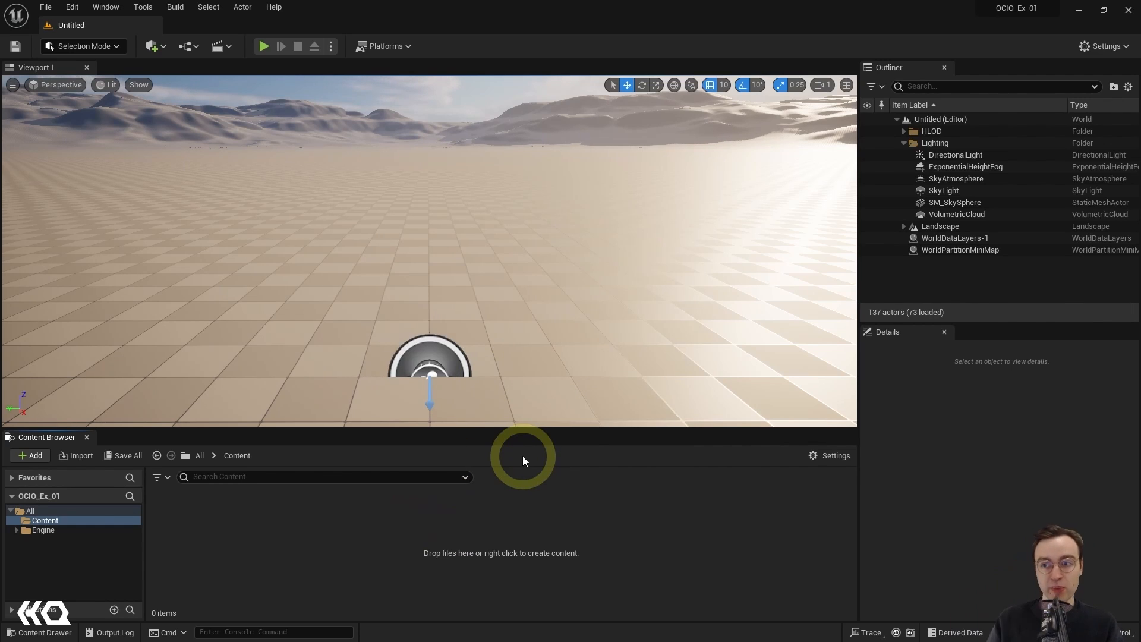
Step: Find the OpenColorIO (OCIO) plugin and enable it for the project, accepting its beta status
{"action": "left_click", "coordinate": [1091, 51]}
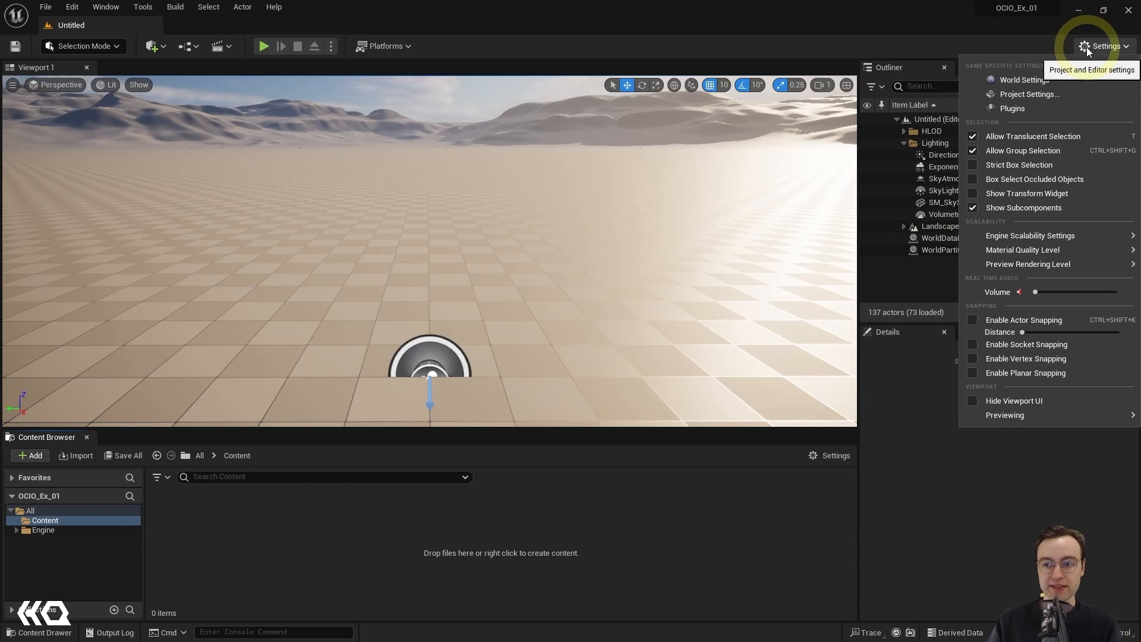
{"action": "left_click", "coordinate": [1012, 109]}
{"action": "type", "text": "o"}
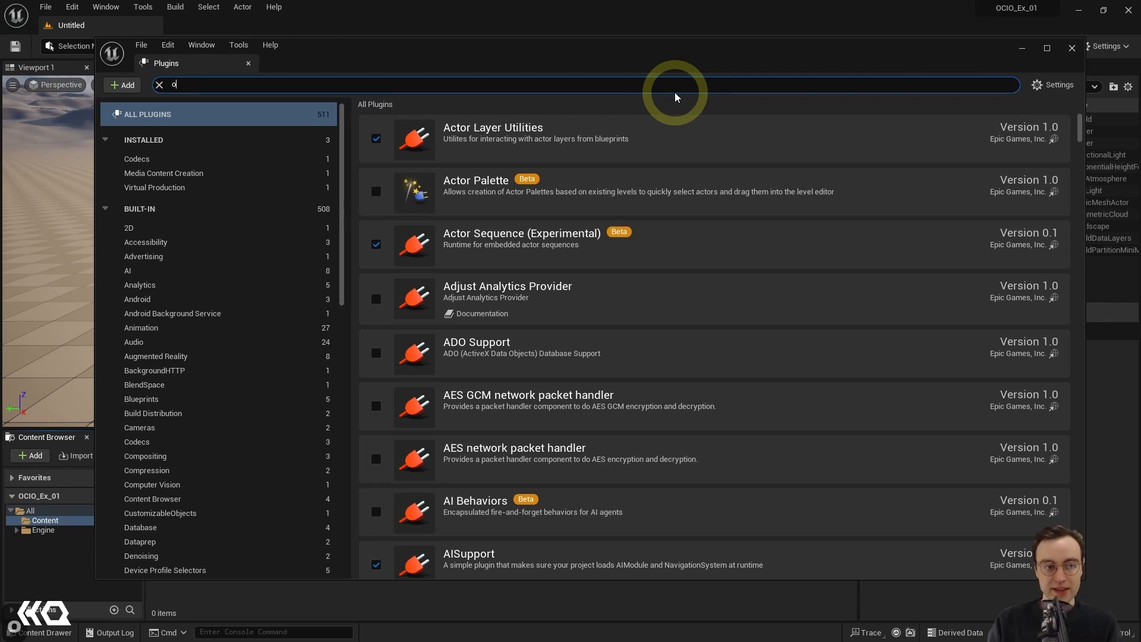
{"action": "type", "text": "pencolo"}
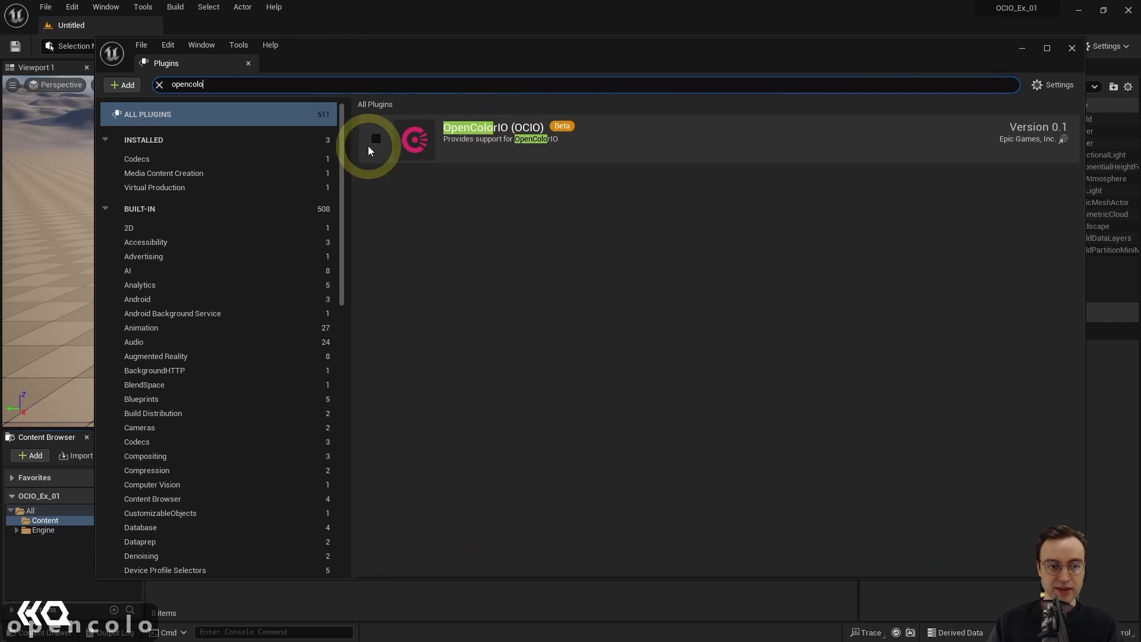
{"action": "left_click", "coordinate": [376, 138]}
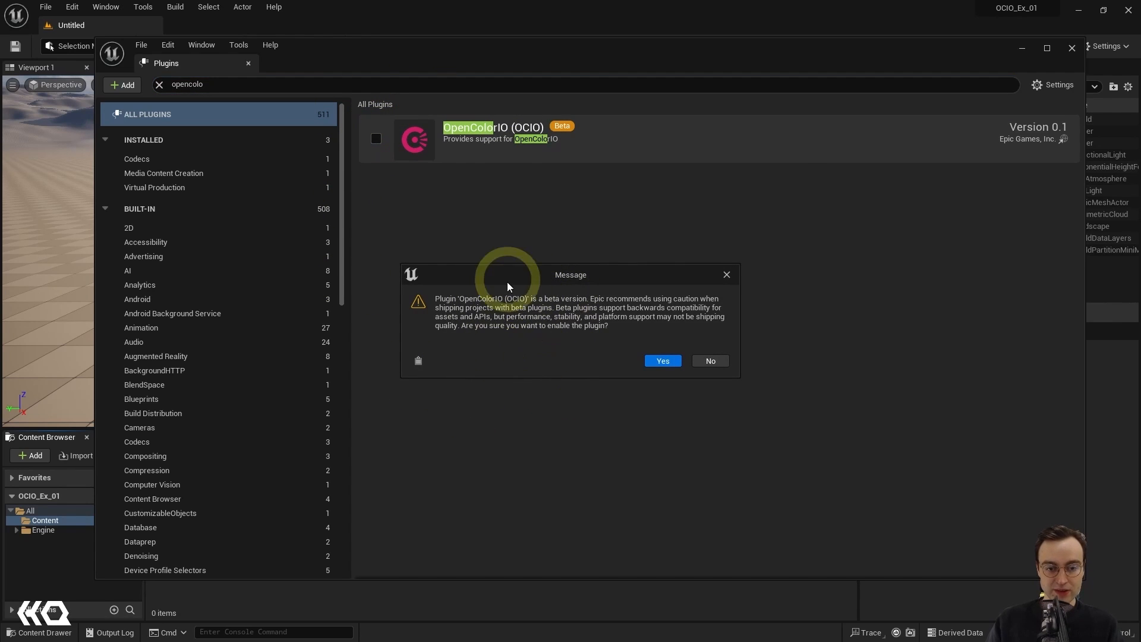
{"action": "left_click", "coordinate": [663, 361]}
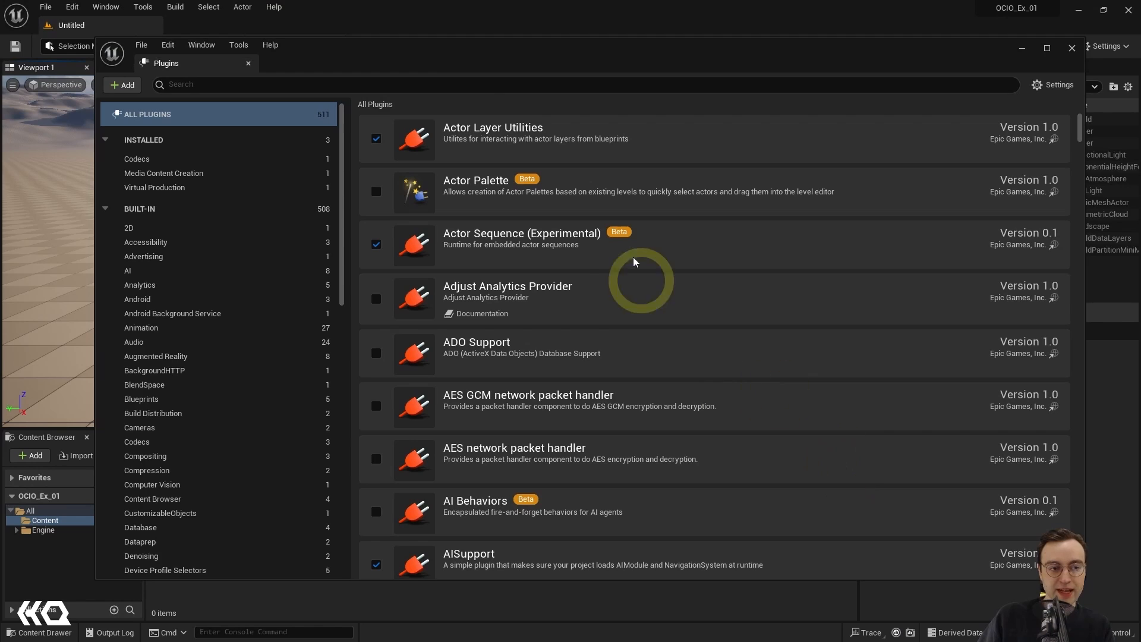
Step: Search the plugins for "opencolor" to check whether OpenColorIO (OCIO) is enabled, and close the plugin window
{"action": "left_click", "coordinate": [505, 84]}
{"action": "type", "text": "open"}
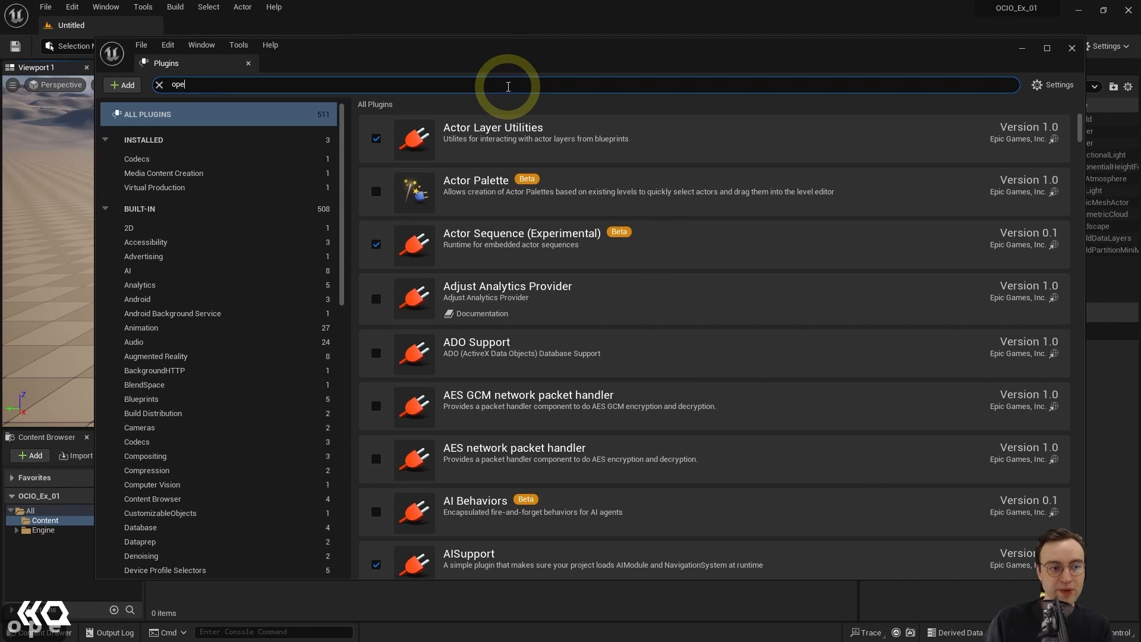
{"action": "type", "text": "color"}
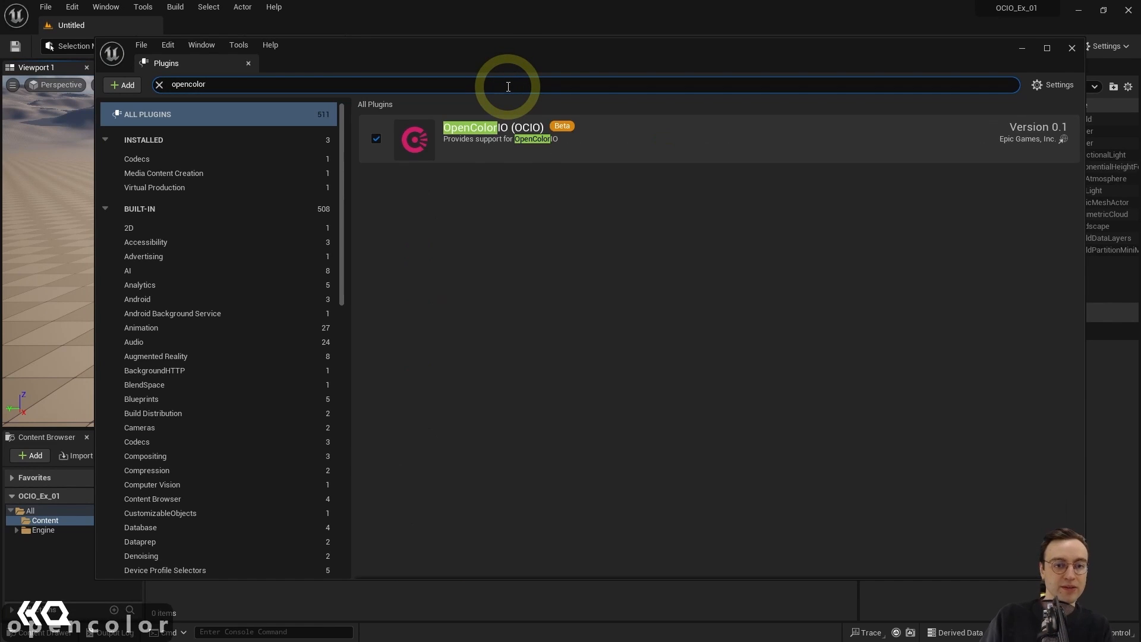
{"action": "left_click", "coordinate": [1071, 48]}
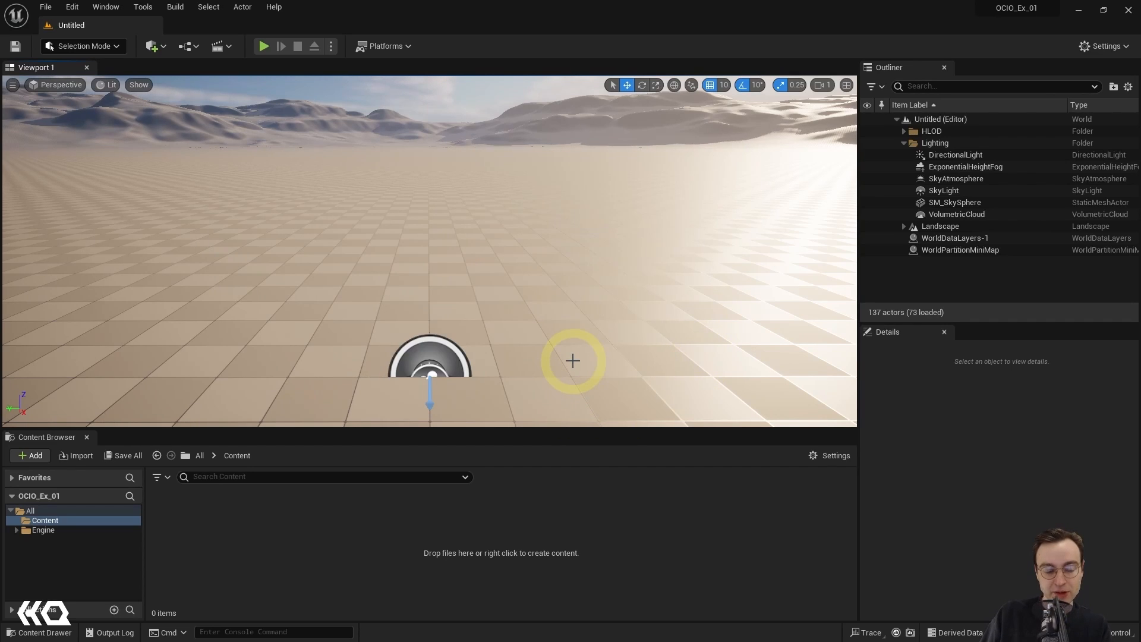
Step: Import ACEScg_OCIO_Example.exr from the Compositing_with_ACES_Example download folder into the project's Content folder
{"action": "key", "text": "alt+Tab"}
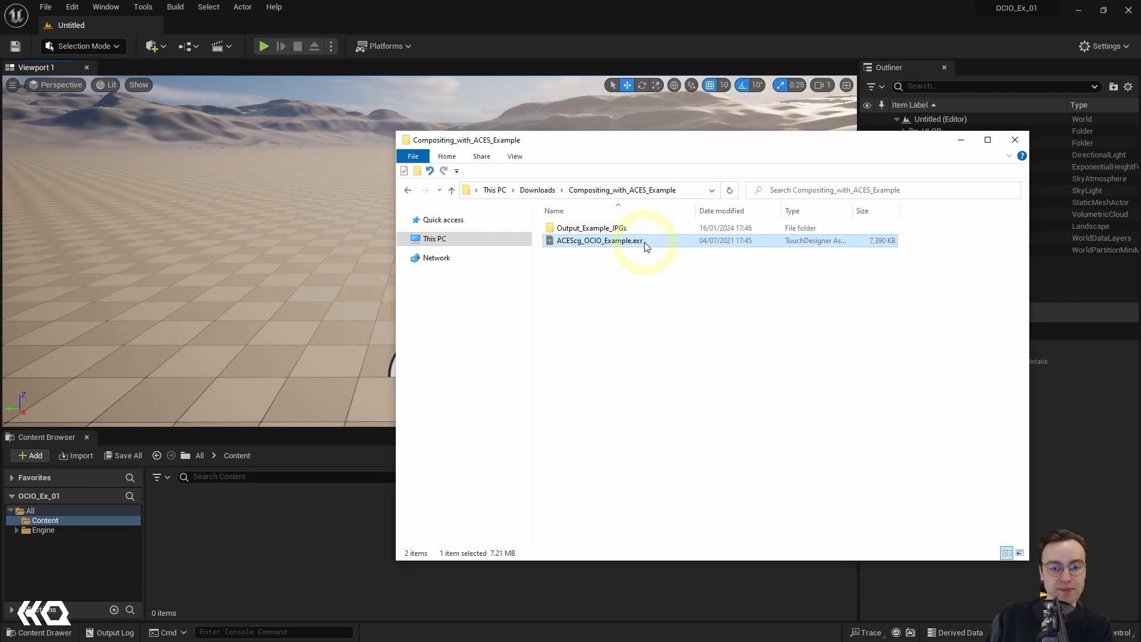
{"action": "left_click_drag", "start_coordinate": [647, 245], "coordinate": [272, 539]}
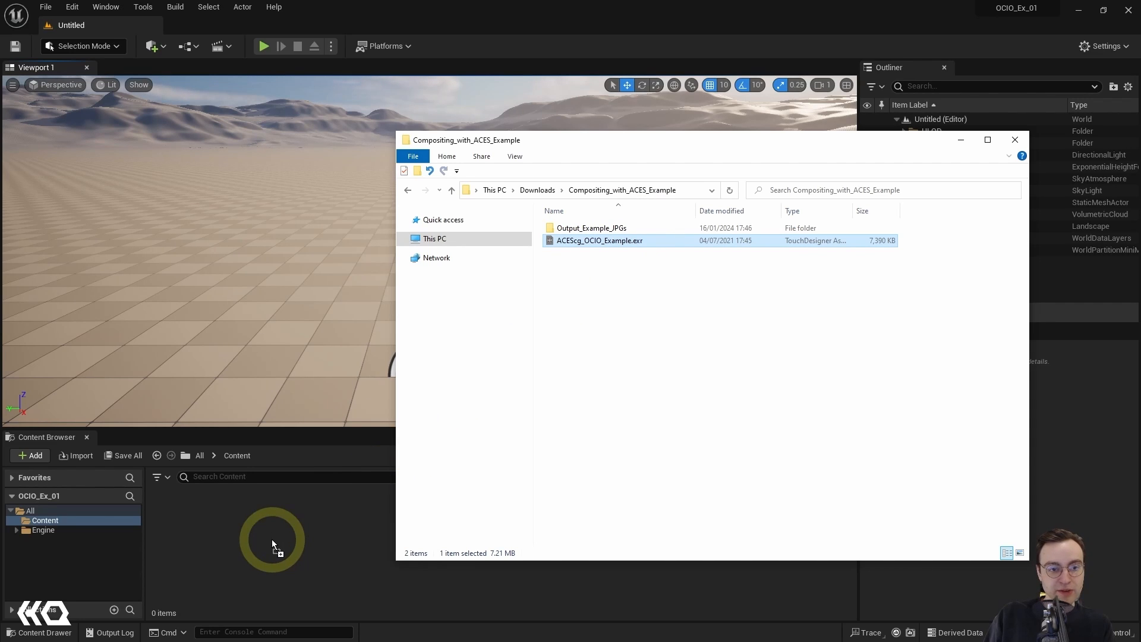
{"action": "left_click_drag", "start_coordinate": [272, 540], "coordinate": [249, 534]}
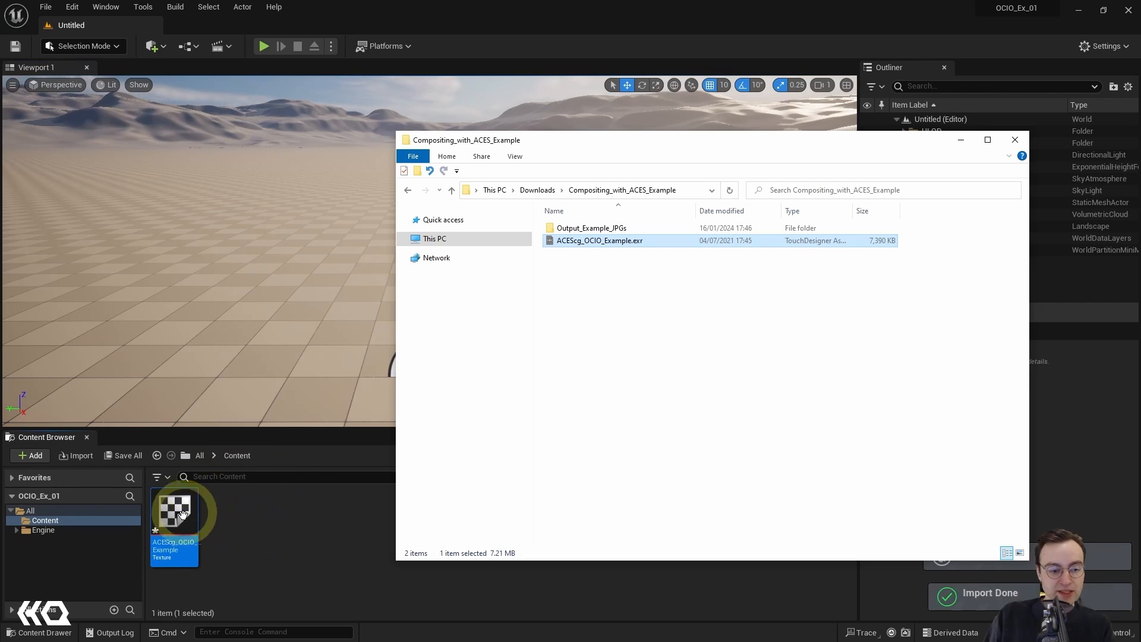
{"action": "left_click", "coordinate": [213, 548]}
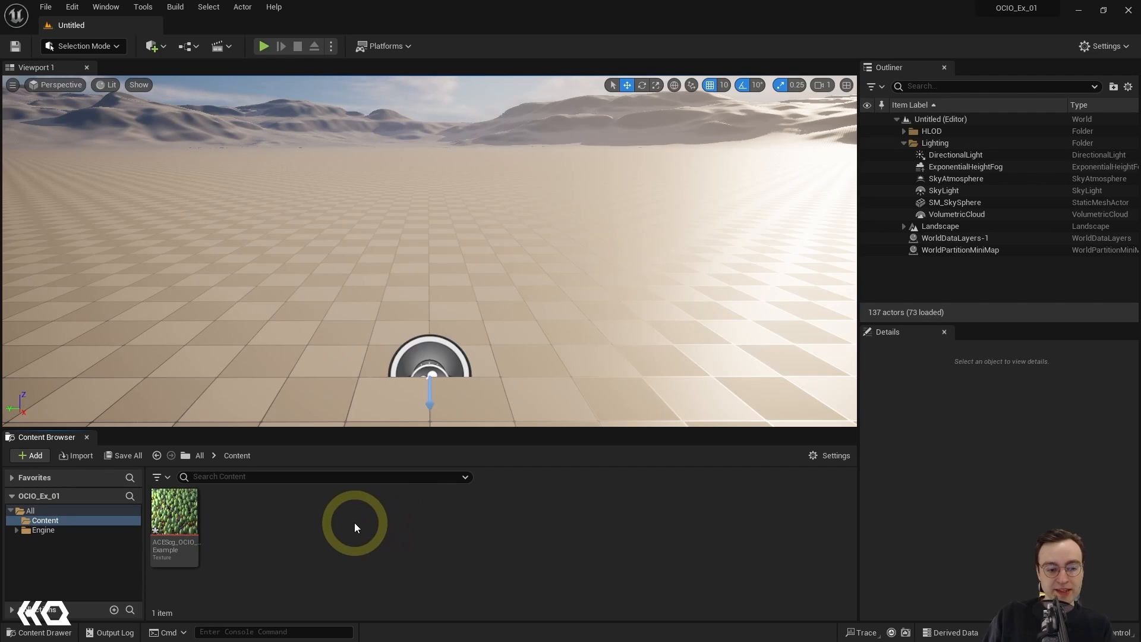
Step: Create an OpenColorIO Configuration asset in the project's Content folder
{"action": "right_click", "coordinate": [364, 541]}
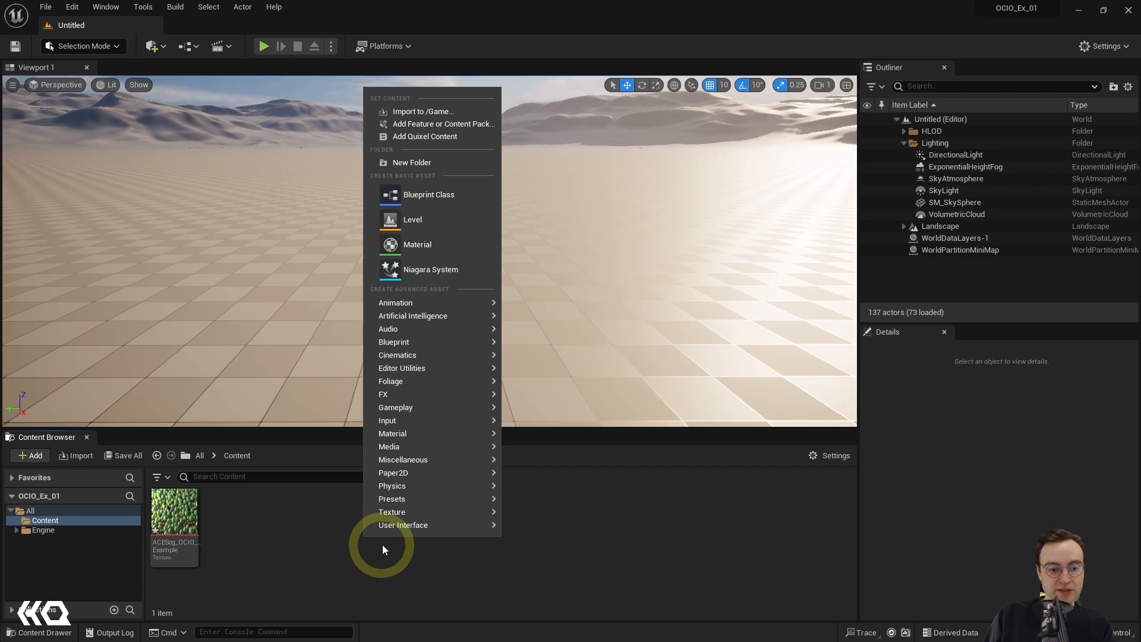
{"action": "mouse_move", "coordinate": [426, 298]}
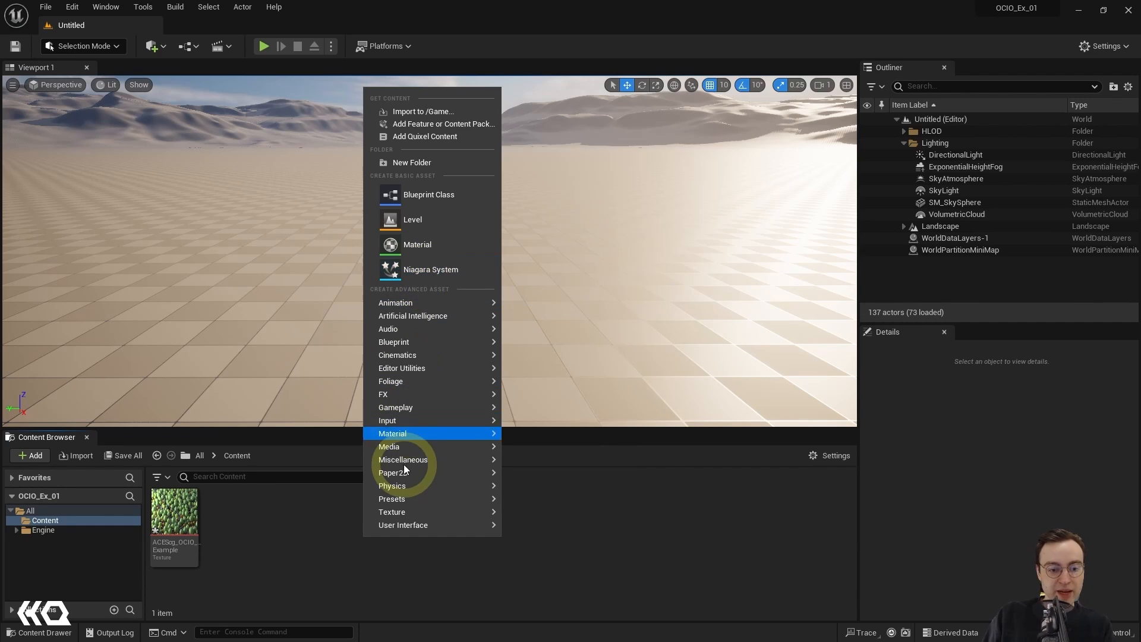
{"action": "mouse_move", "coordinate": [413, 460]}
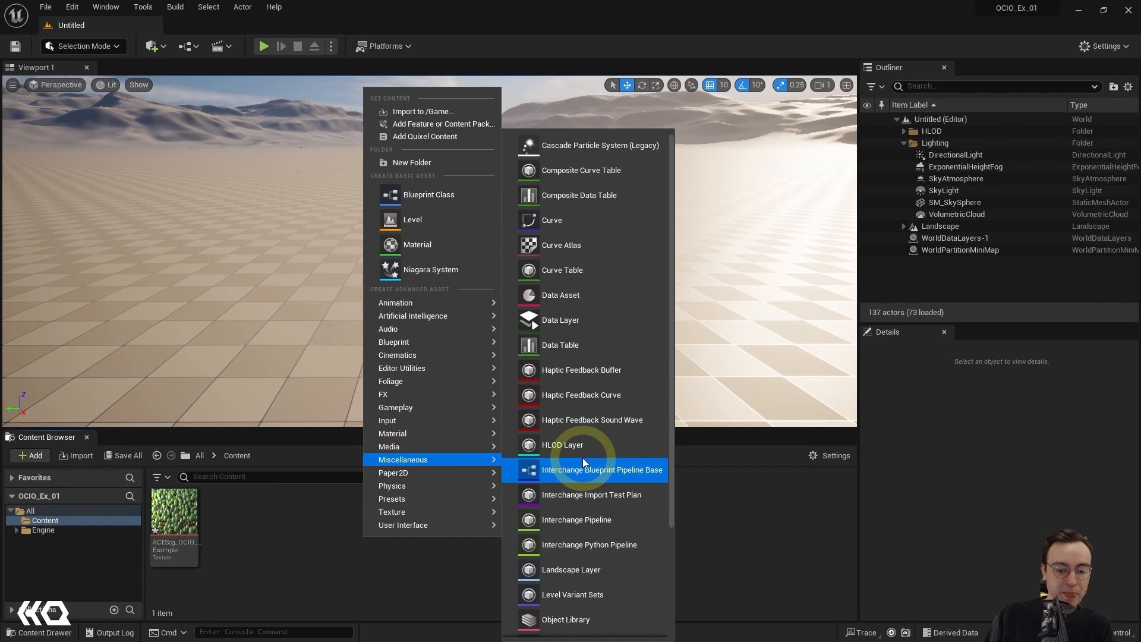
{"action": "scroll", "coordinate": [583, 459], "scroll_direction": "down", "scroll_amount": 3}
{"action": "scroll", "coordinate": [583, 463], "scroll_direction": "down", "scroll_amount": 1}
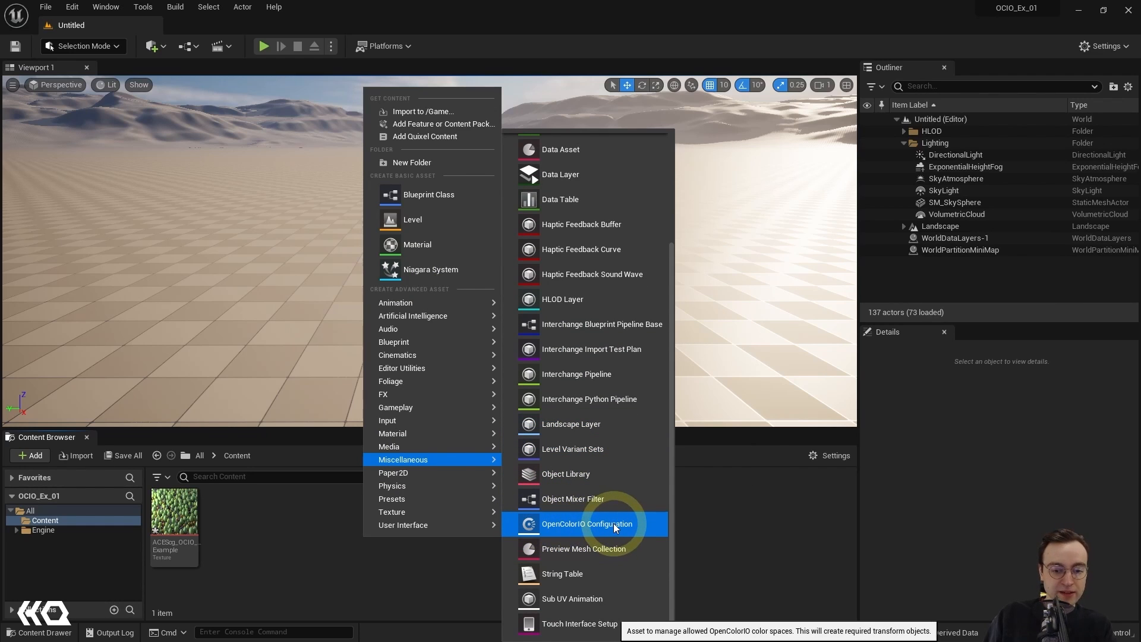
{"action": "left_click", "coordinate": [577, 525]}
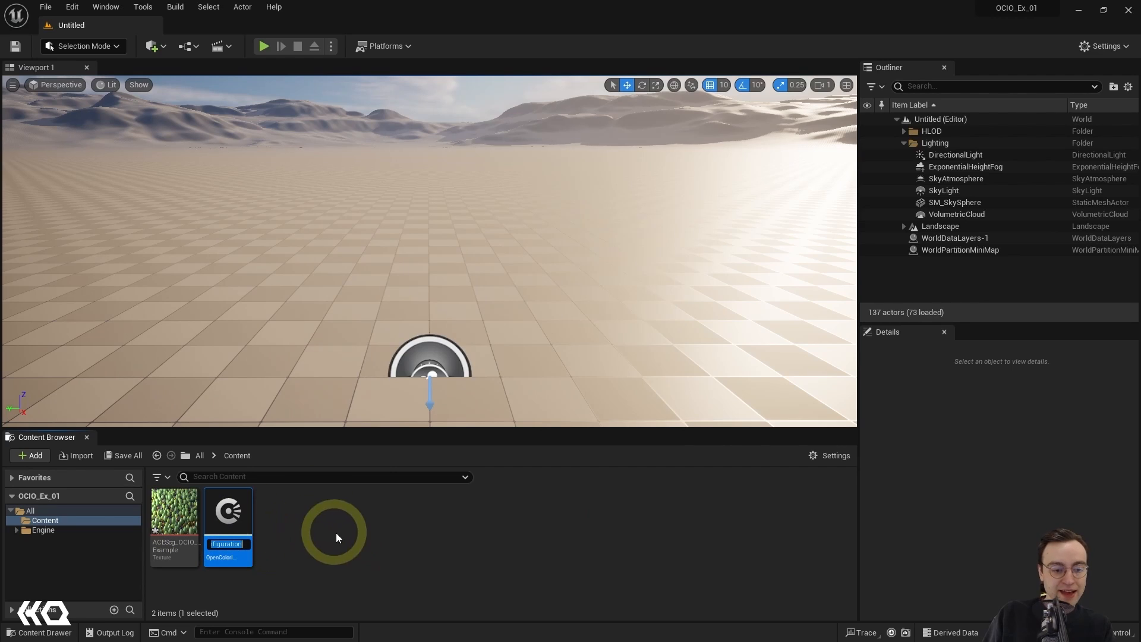
Step: Name the new OpenColorIO configuration asset OCIO_Config_01
{"action": "key", "text": "BackSpace"}
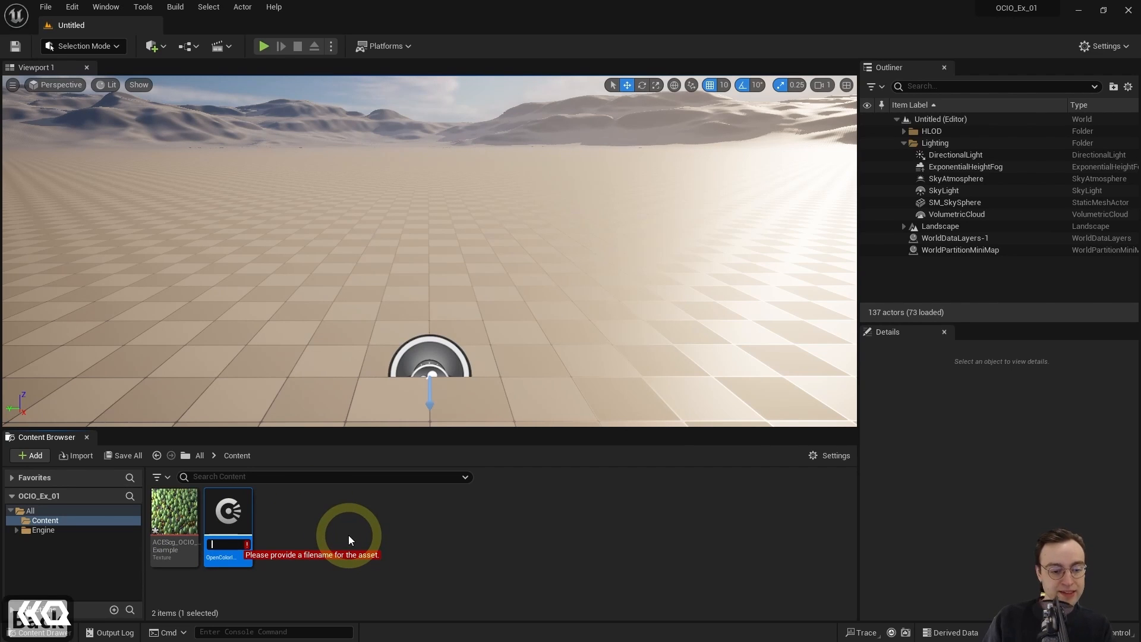
{"action": "type", "text": "OC"}
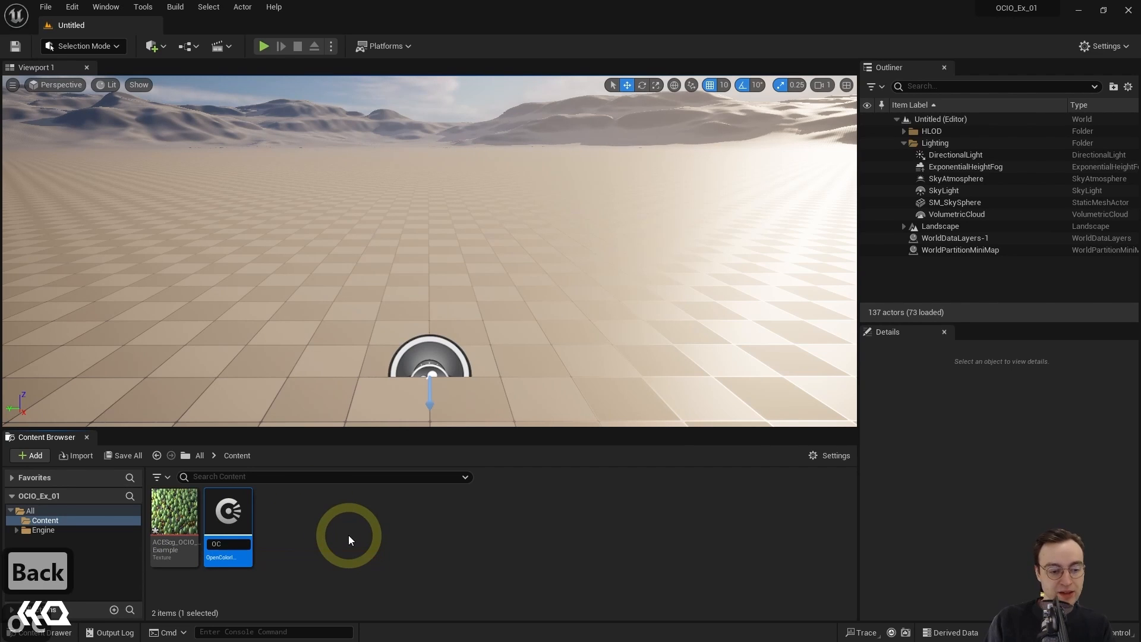
{"action": "type", "text": "IO"}
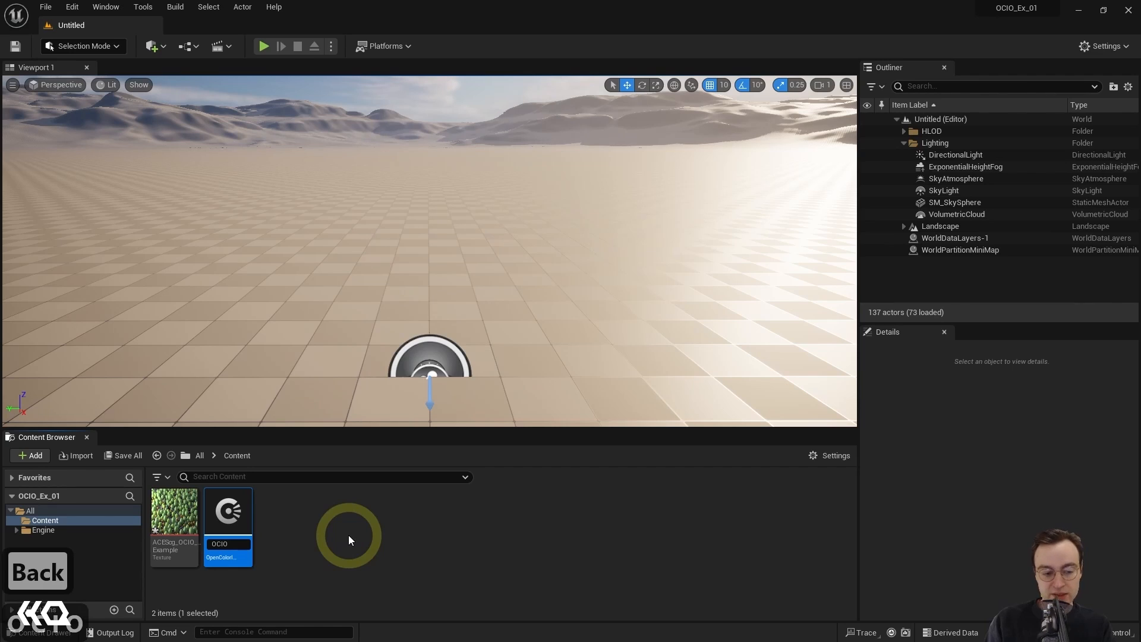
{"action": "type", "text": "_Conf"}
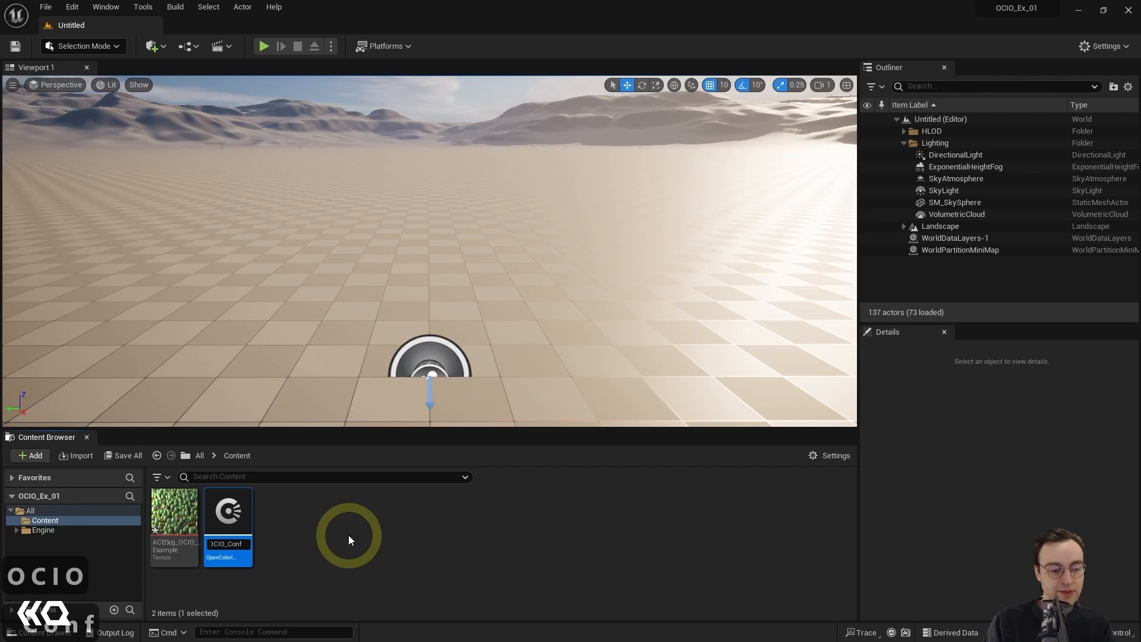
{"action": "type", "text": "ig_"}
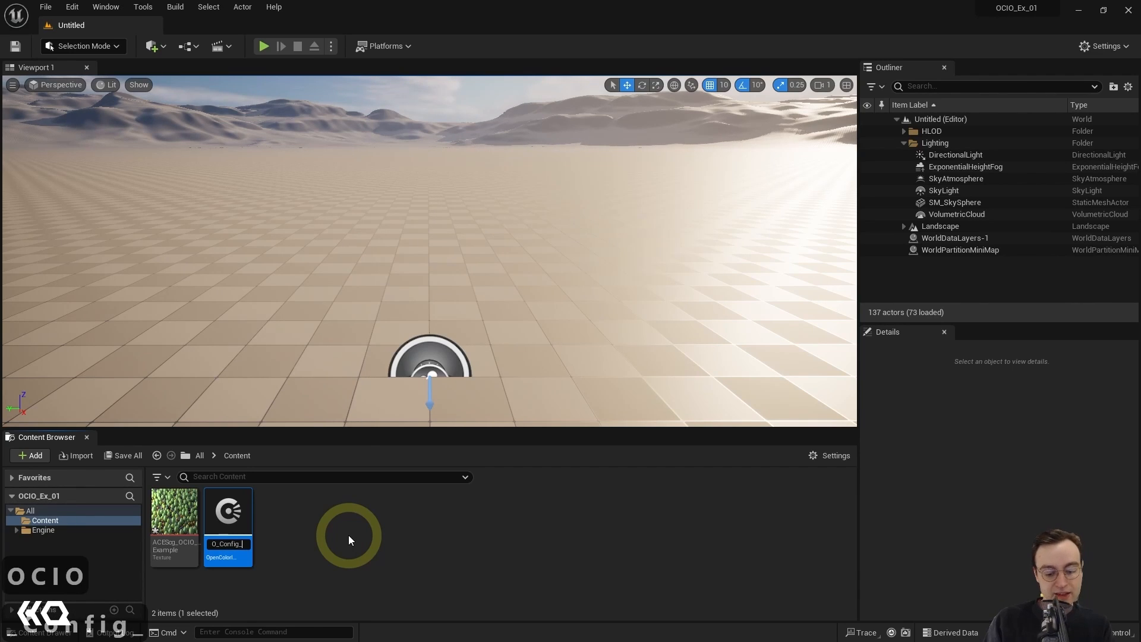
{"action": "type", "text": "01"}
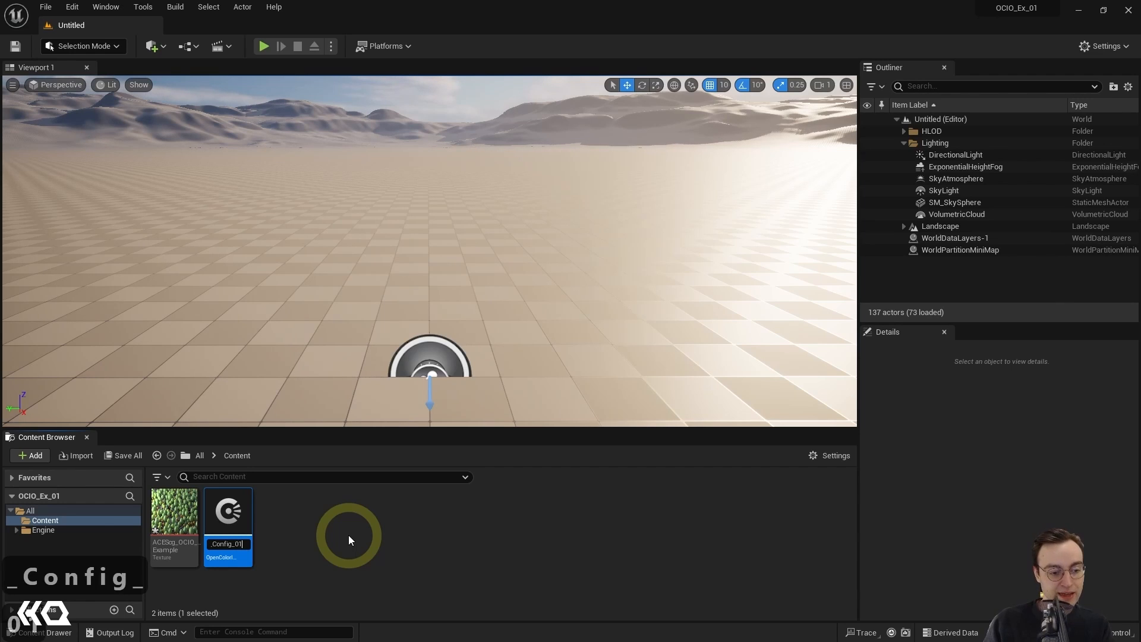
{"action": "key", "text": "Return"}
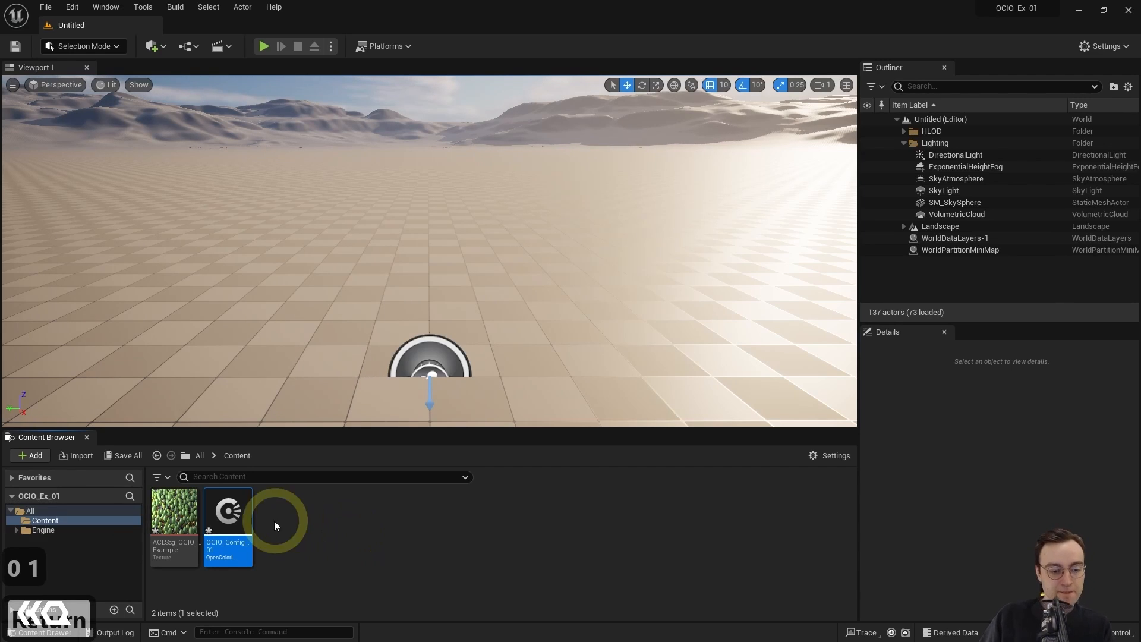
Step: Open OCIO_Config_01 in an enlarged floating window and add two entries to its Desired Color Spaces
{"action": "double_click", "coordinate": [225, 512]}
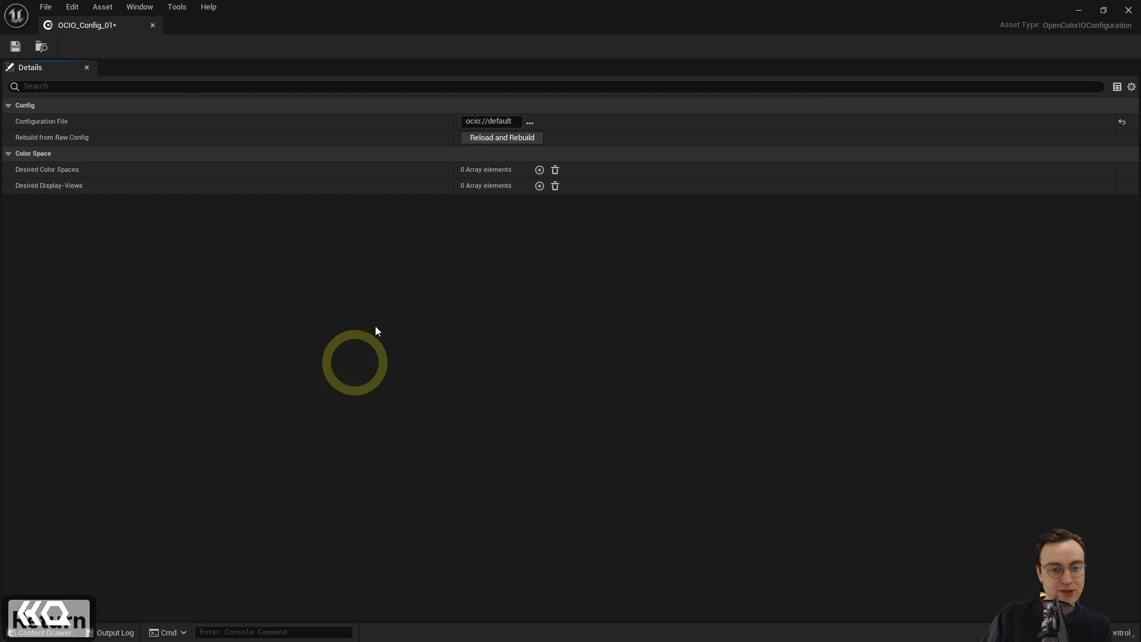
{"action": "left_click_drag", "start_coordinate": [311, 8], "coordinate": [410, 88]}
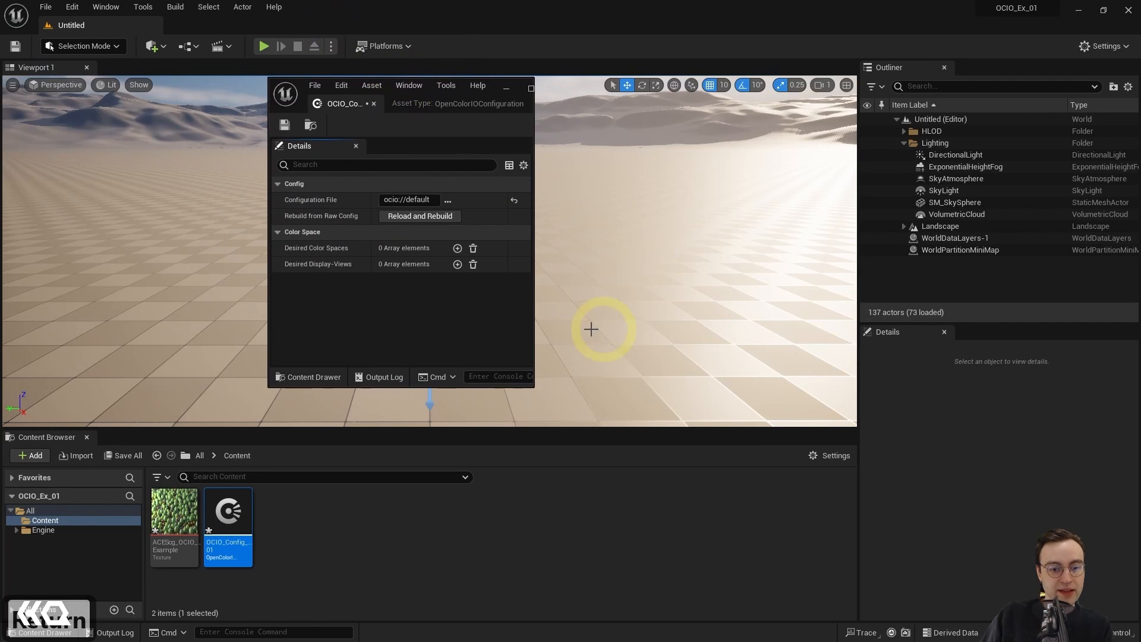
{"action": "left_click_drag", "start_coordinate": [533, 386], "coordinate": [716, 465]}
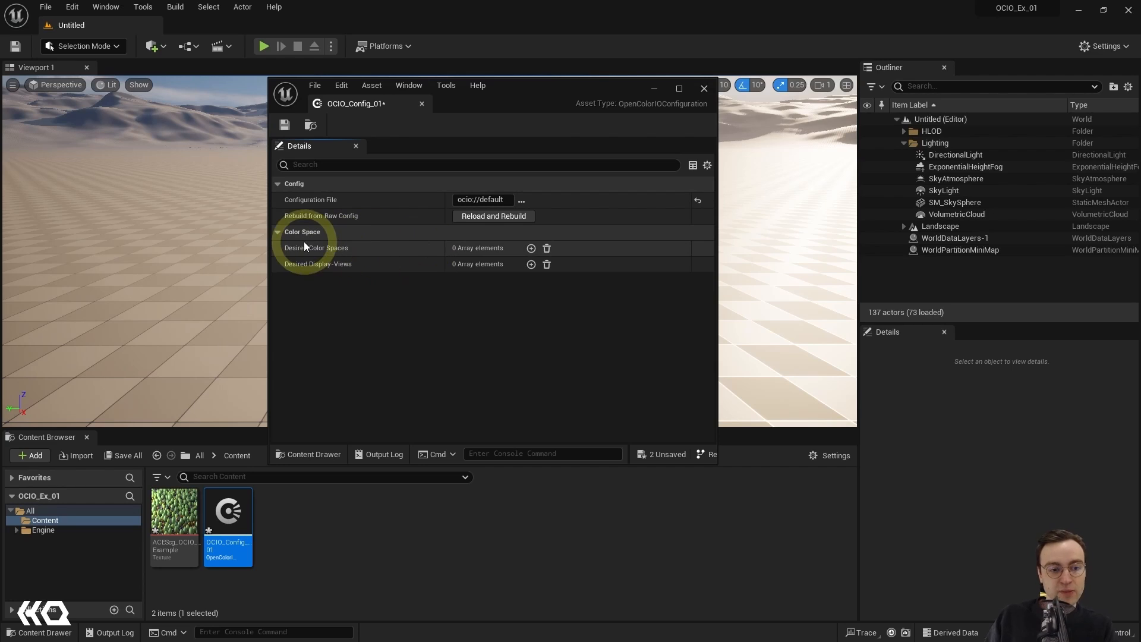
{"action": "left_click", "coordinate": [531, 247]}
{"action": "left_click", "coordinate": [531, 248]}
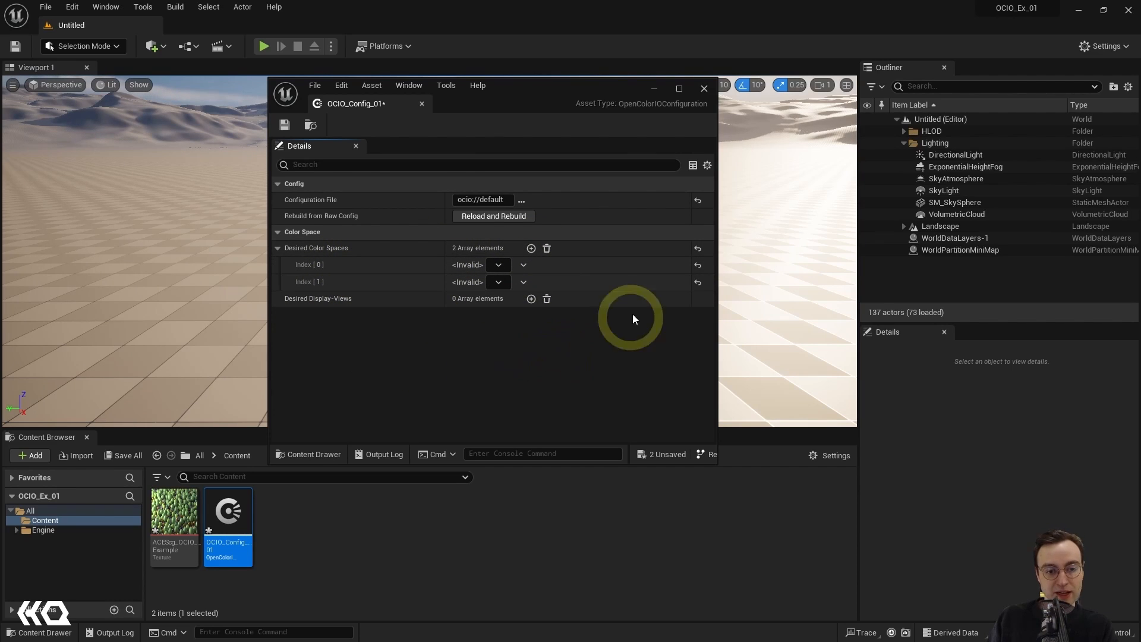
Step: Set desired color space index 0 to ACEScg and index 1 to Linear Rec.709 (sRGB)
{"action": "left_click", "coordinate": [499, 265]}
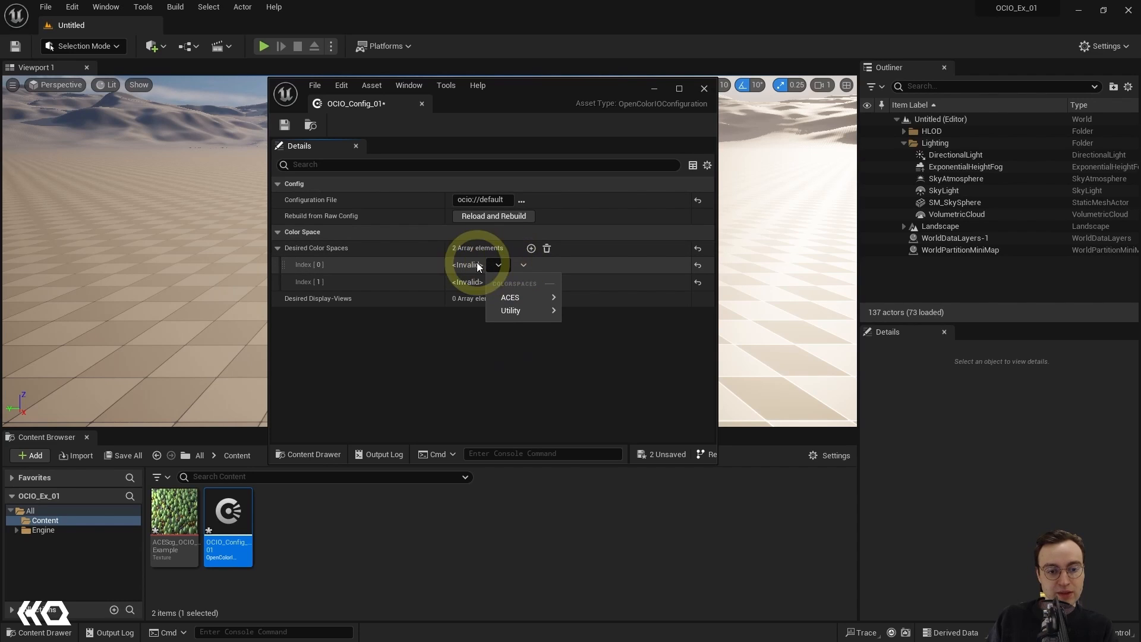
{"action": "mouse_move", "coordinate": [510, 300]}
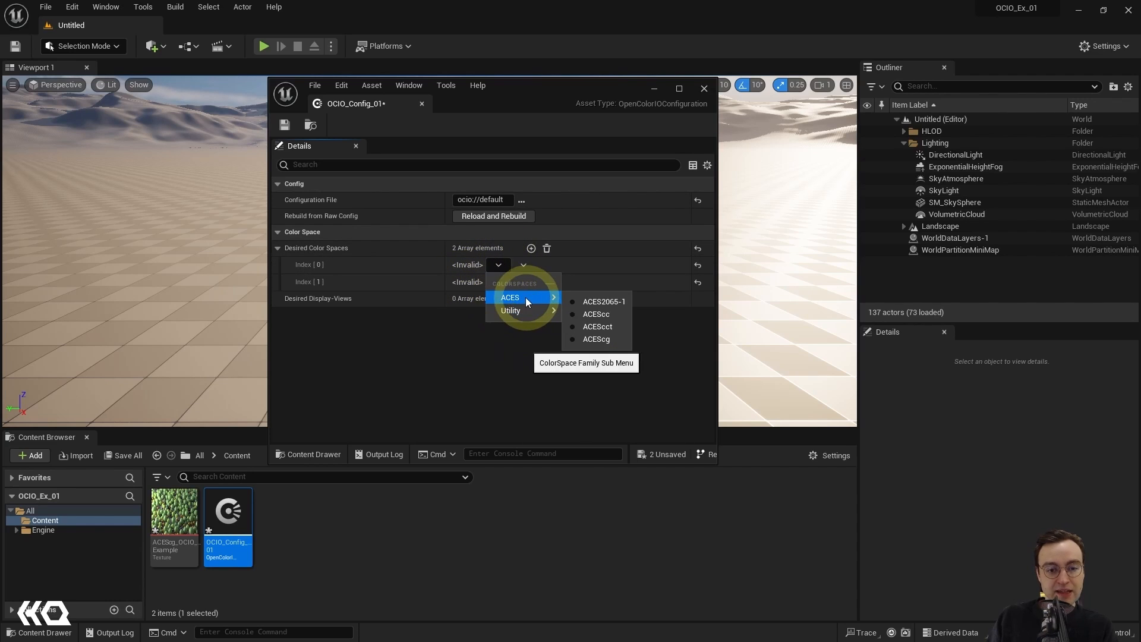
{"action": "left_click", "coordinate": [617, 340]}
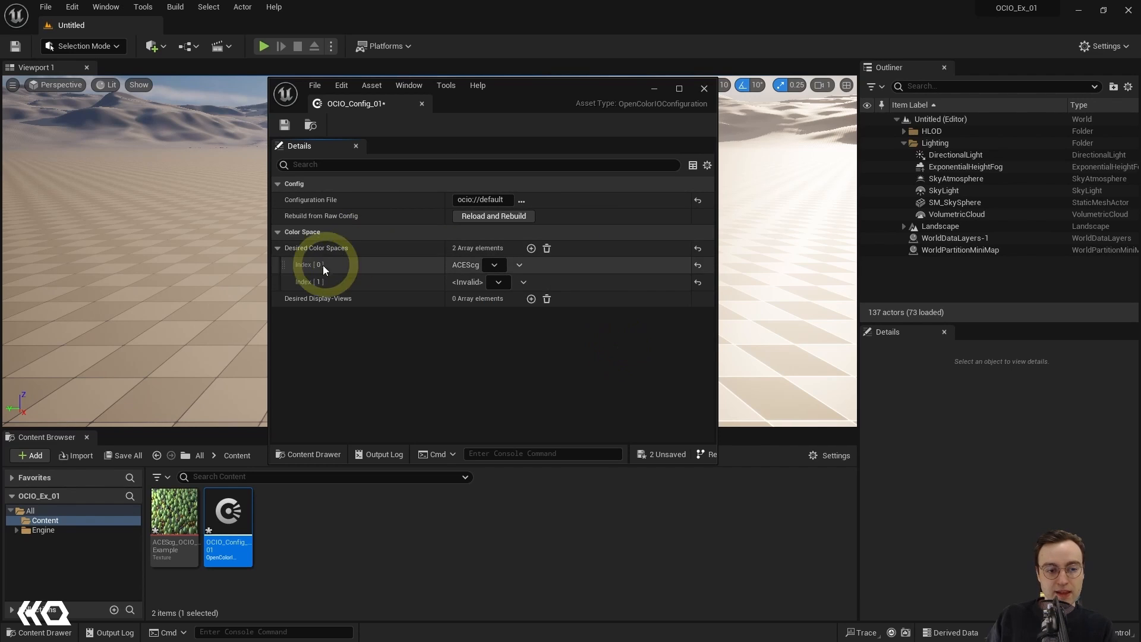
{"action": "left_click", "coordinate": [497, 281]}
{"action": "mouse_move", "coordinate": [508, 330]}
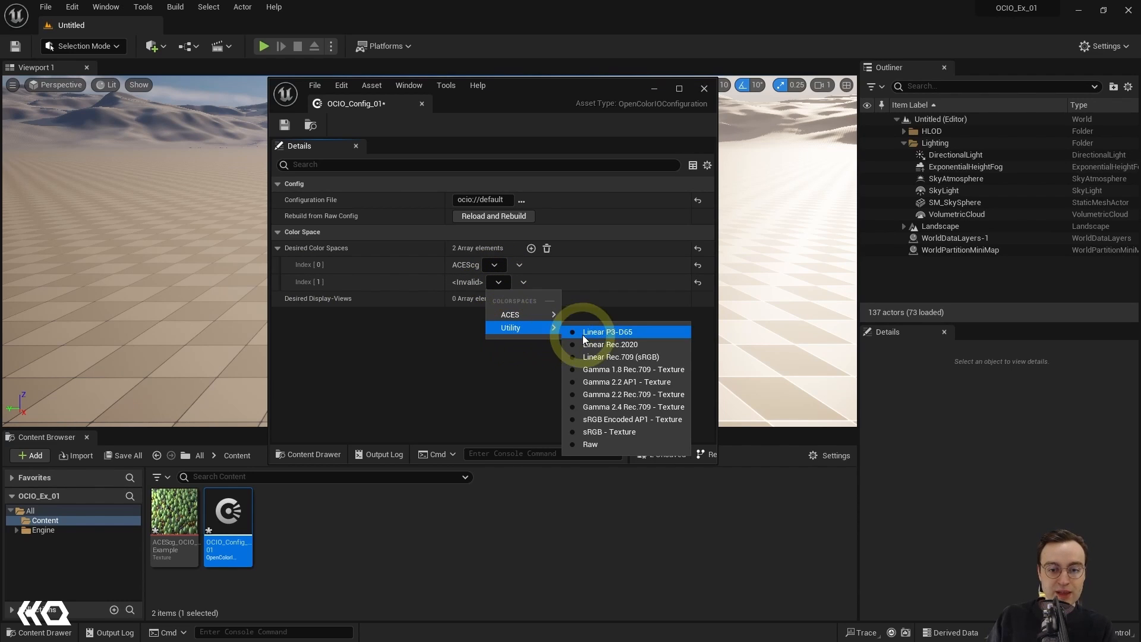
{"action": "left_click", "coordinate": [647, 358]}
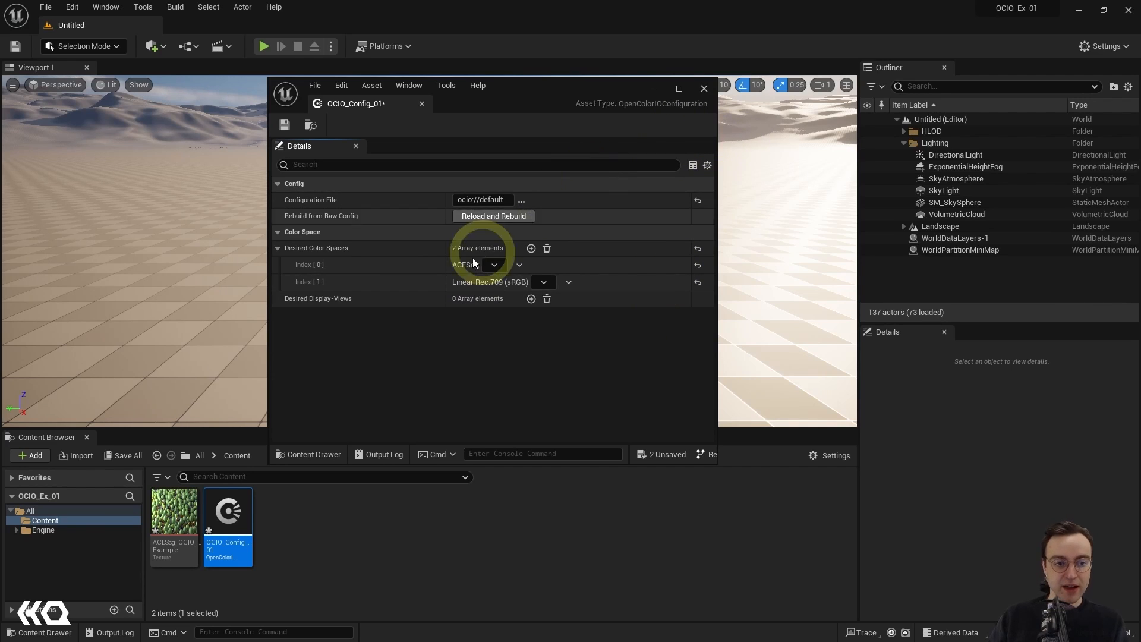
Step: Save the OCIO_Config_01 asset and close its editor window
{"action": "key", "text": "ctrl+s"}
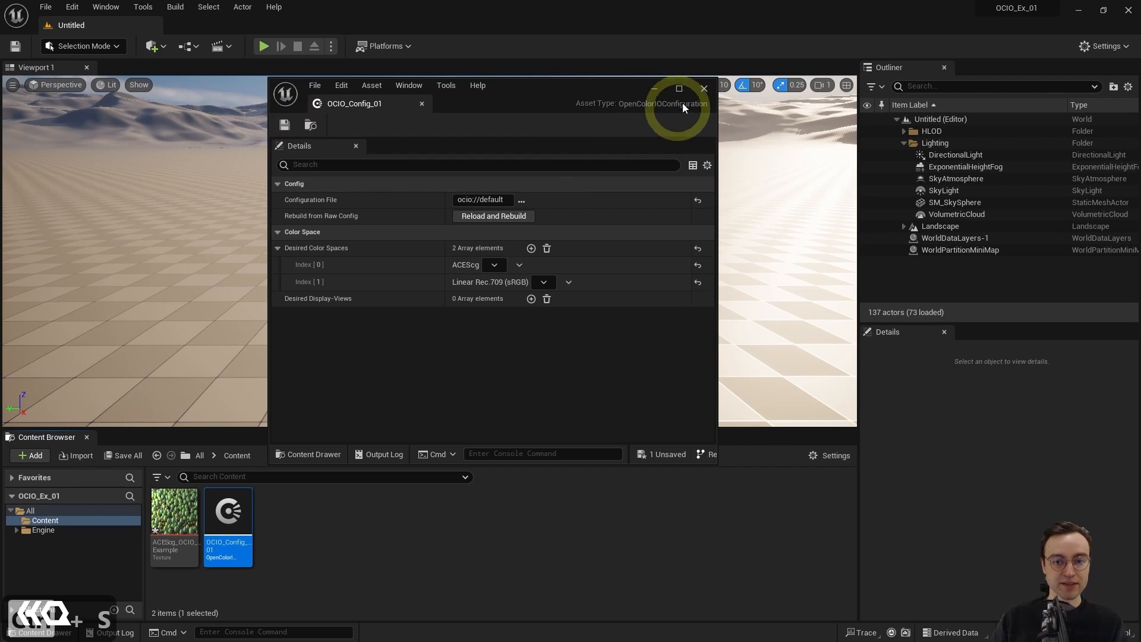
{"action": "left_click", "coordinate": [703, 89]}
{"action": "left_click", "coordinate": [348, 542]}
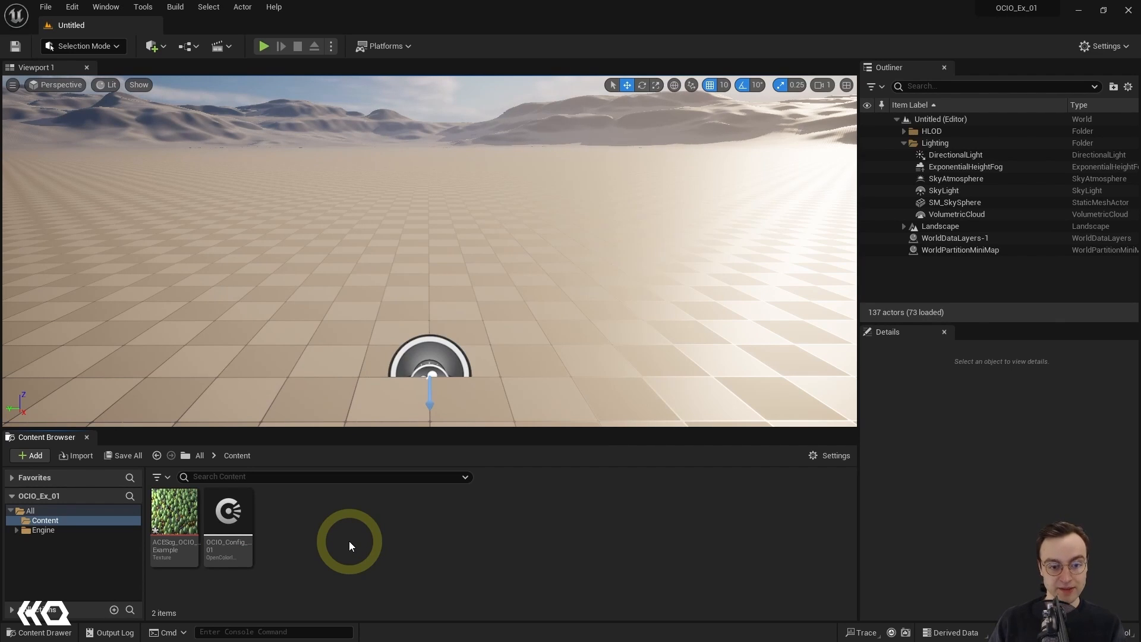
Step: Create a Blueprint Class with Actor as its parent in the Content folder and name it BP_OCIO_Convert
{"action": "right_click", "coordinate": [322, 513]}
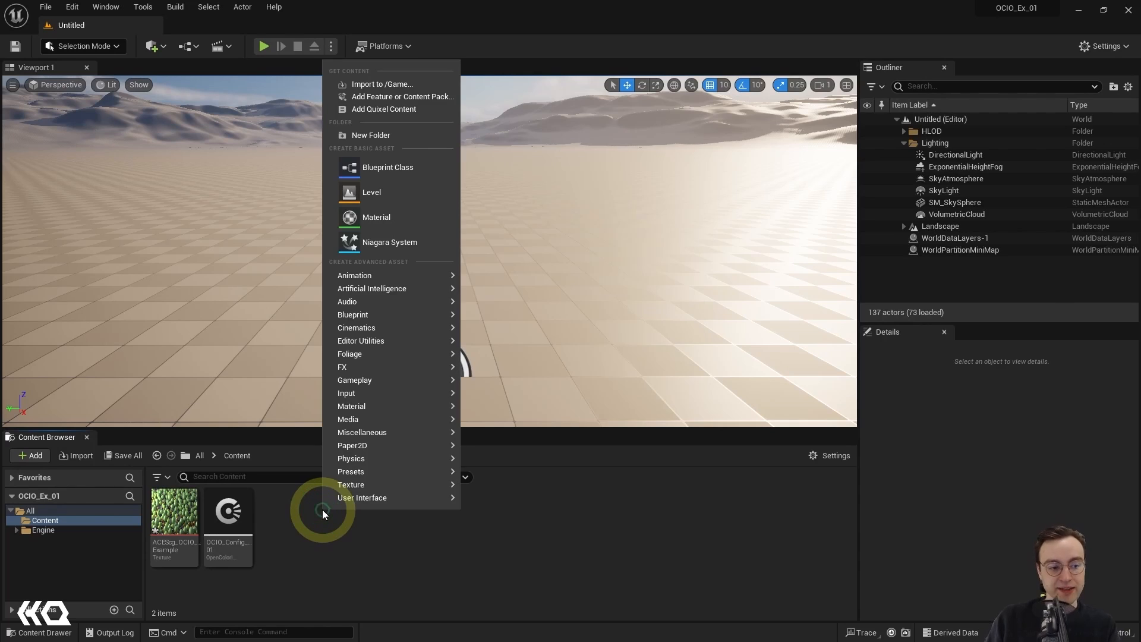
{"action": "left_click", "coordinate": [400, 169]}
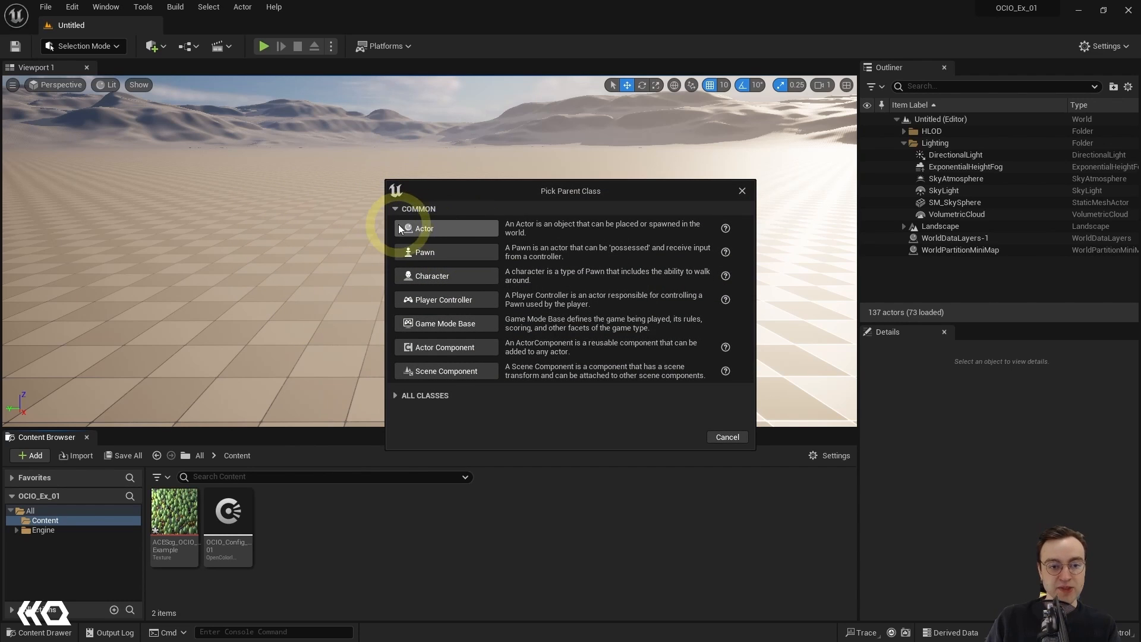
{"action": "left_click", "coordinate": [444, 230]}
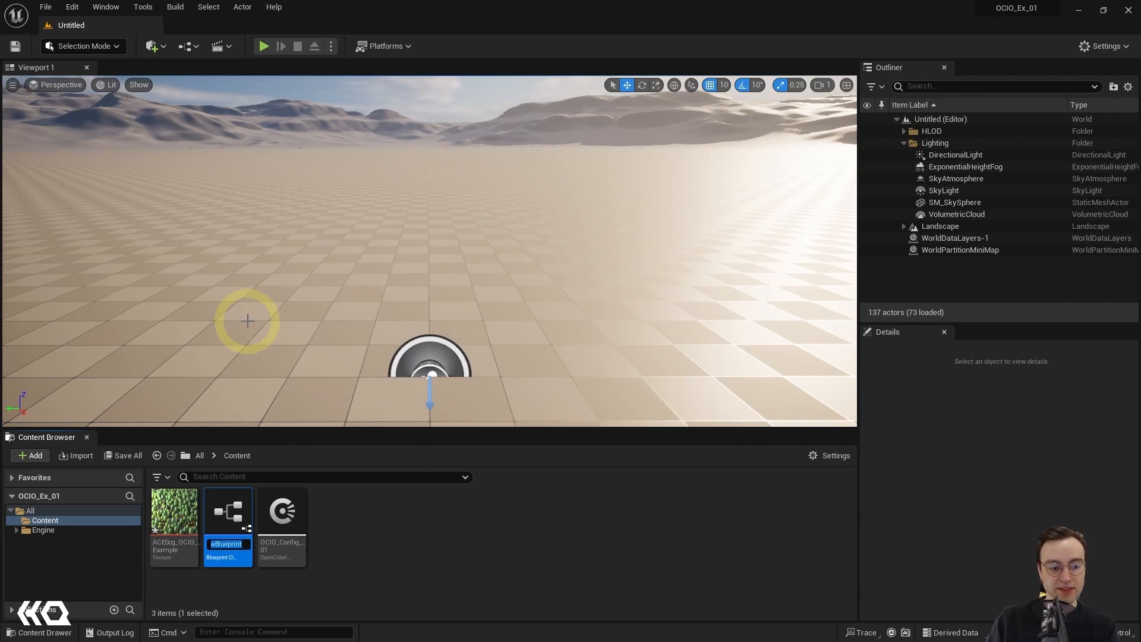
{"action": "type", "text": "BP"}
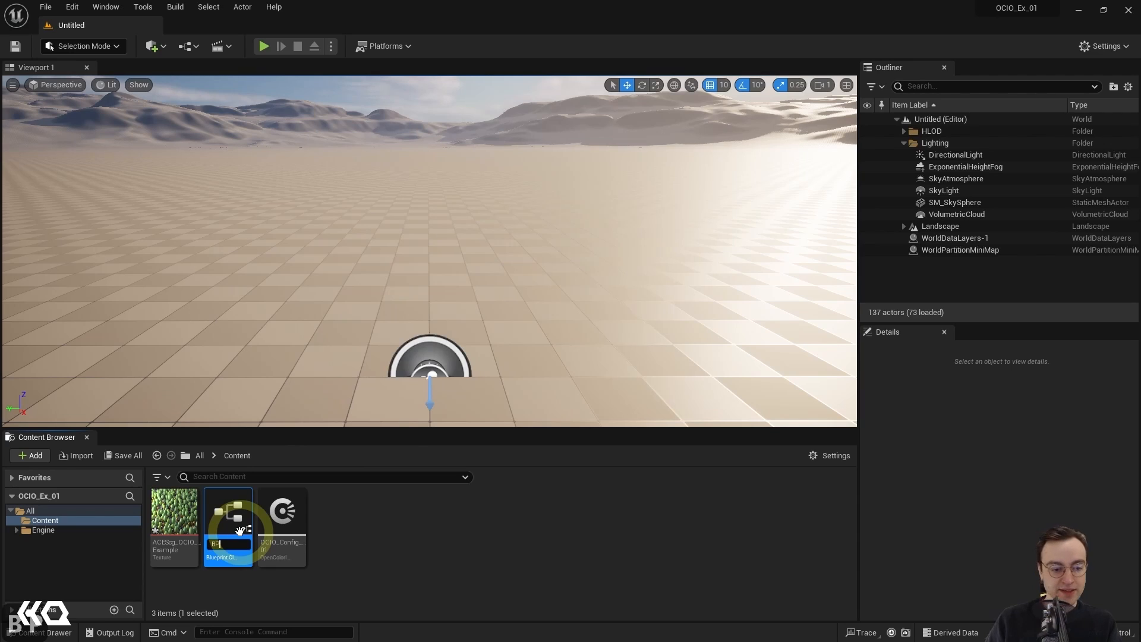
{"action": "type", "text": "_"}
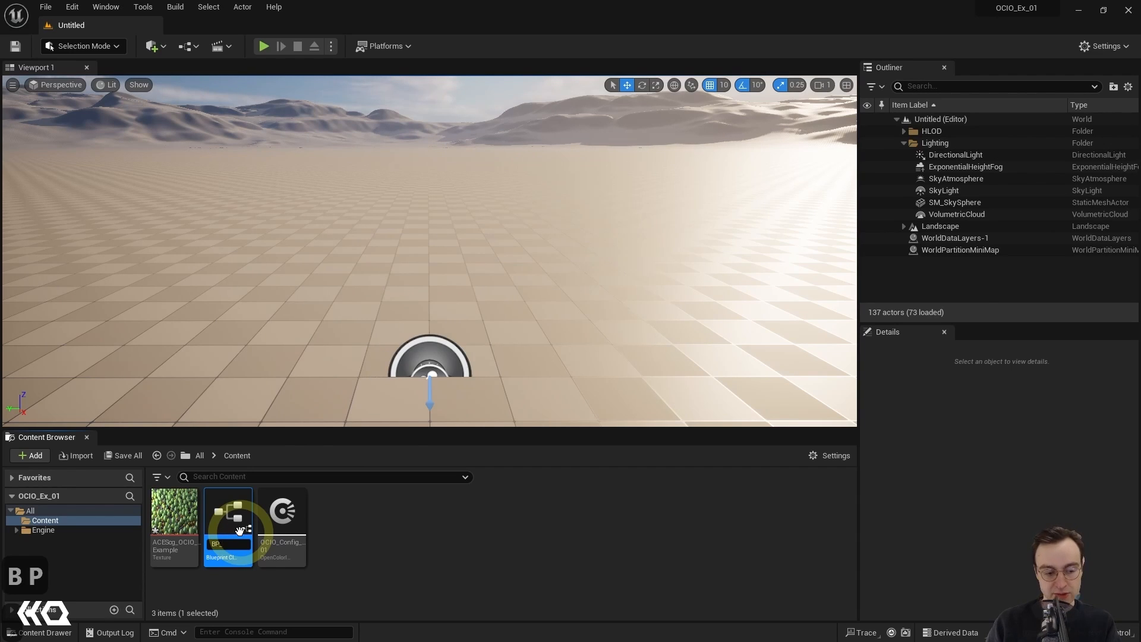
{"action": "type", "text": "OCIO"}
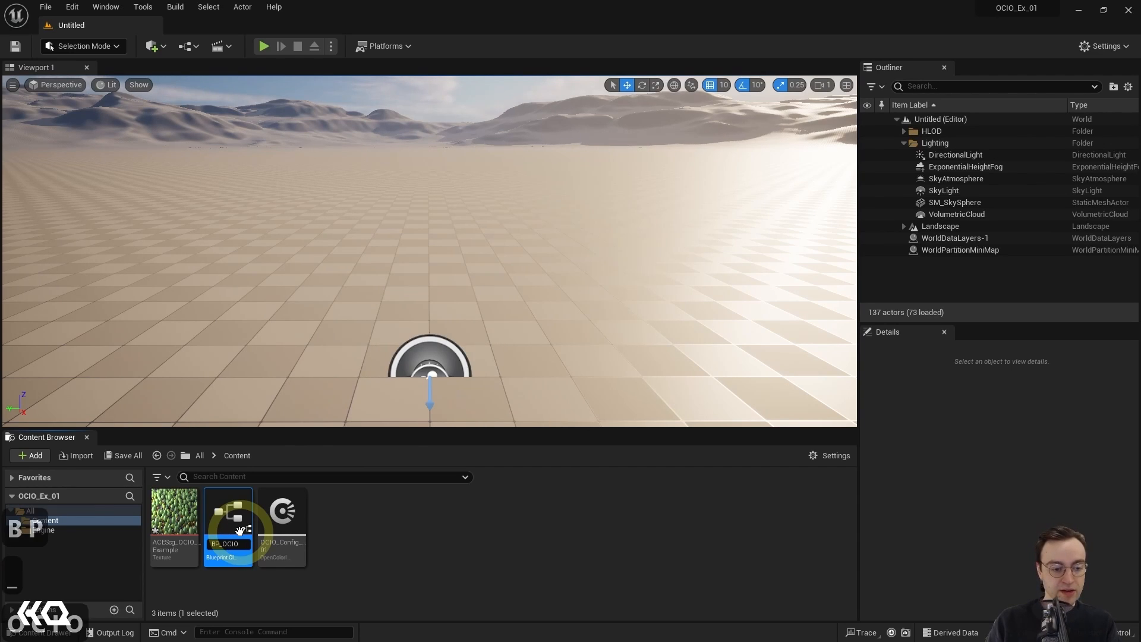
{"action": "type", "text": "_Co"}
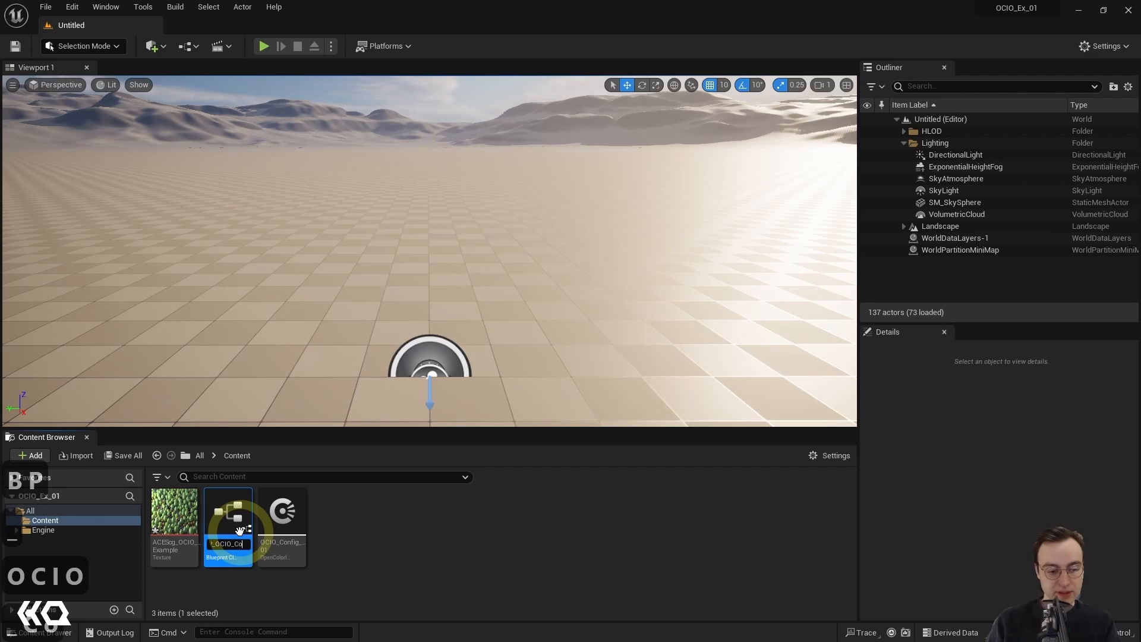
{"action": "type", "text": "ert"}
{"action": "key", "text": "Return"}
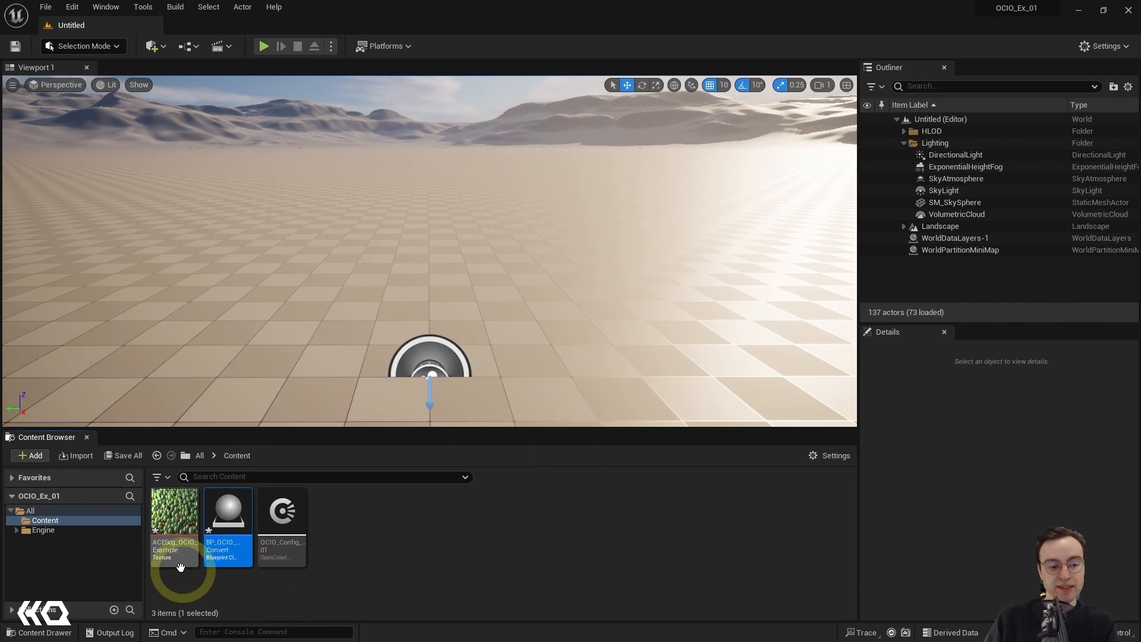
Step: Open the BP_OCIO_Convert blueprint from the Content folder for editing
{"action": "mouse_move", "coordinate": [175, 556]}
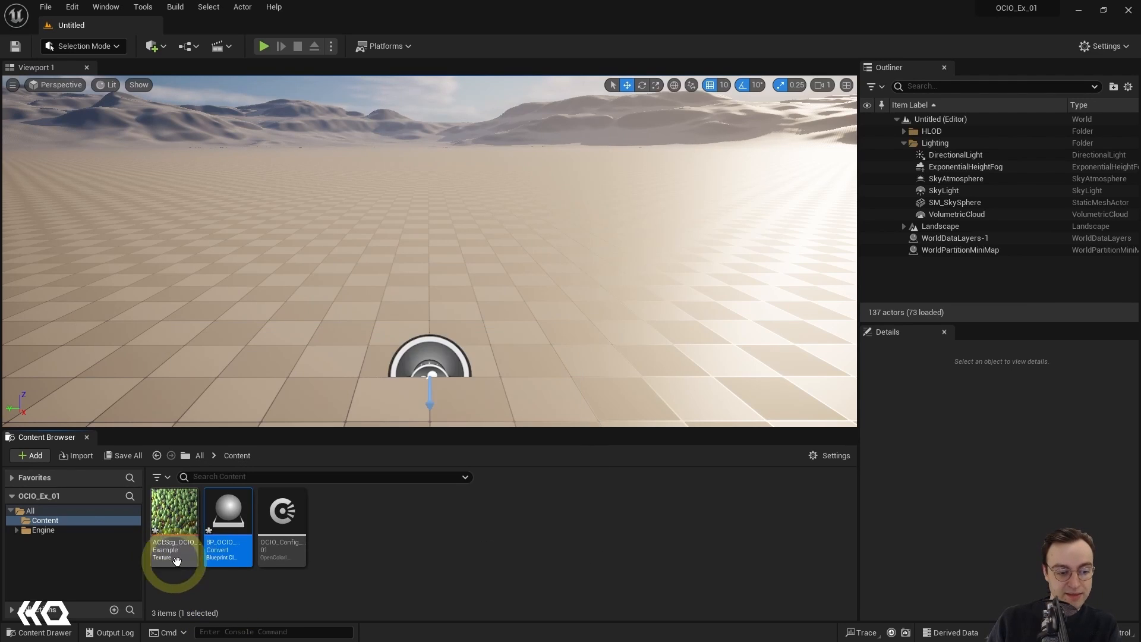
{"action": "left_click", "coordinate": [270, 596]}
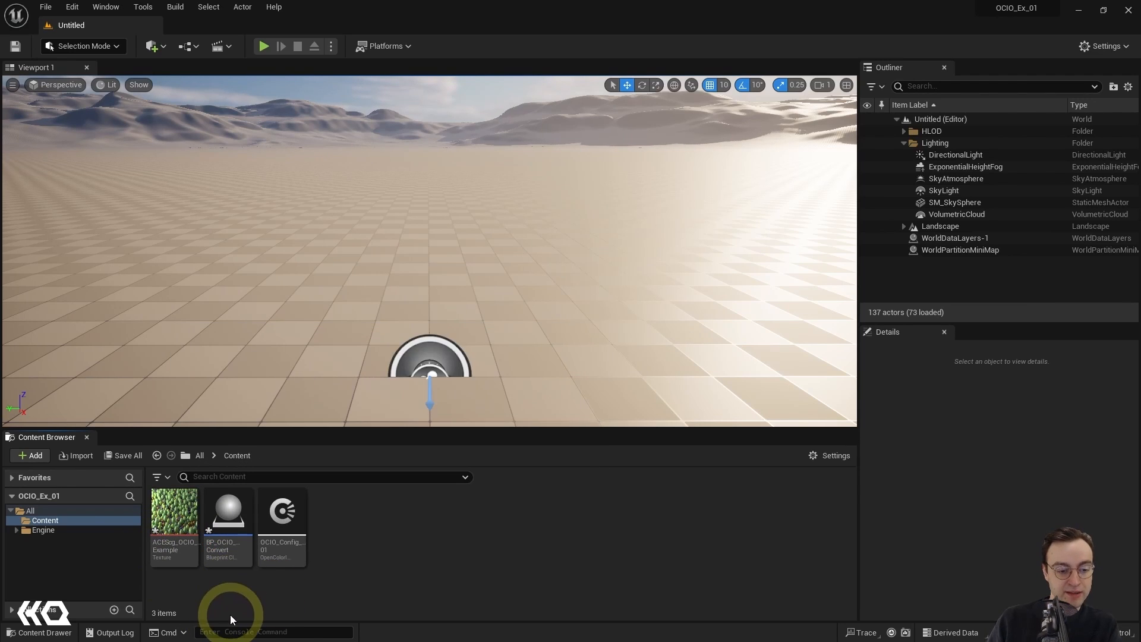
{"action": "mouse_move", "coordinate": [237, 552]}
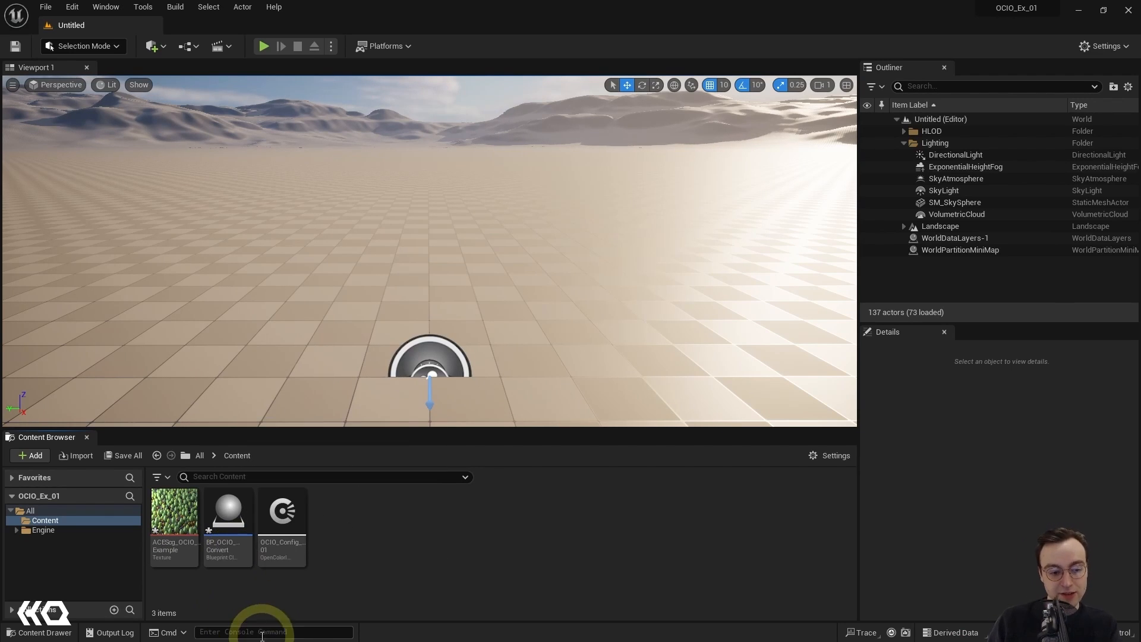
{"action": "left_click", "coordinate": [226, 512]}
{"action": "double_click", "coordinate": [223, 521]}
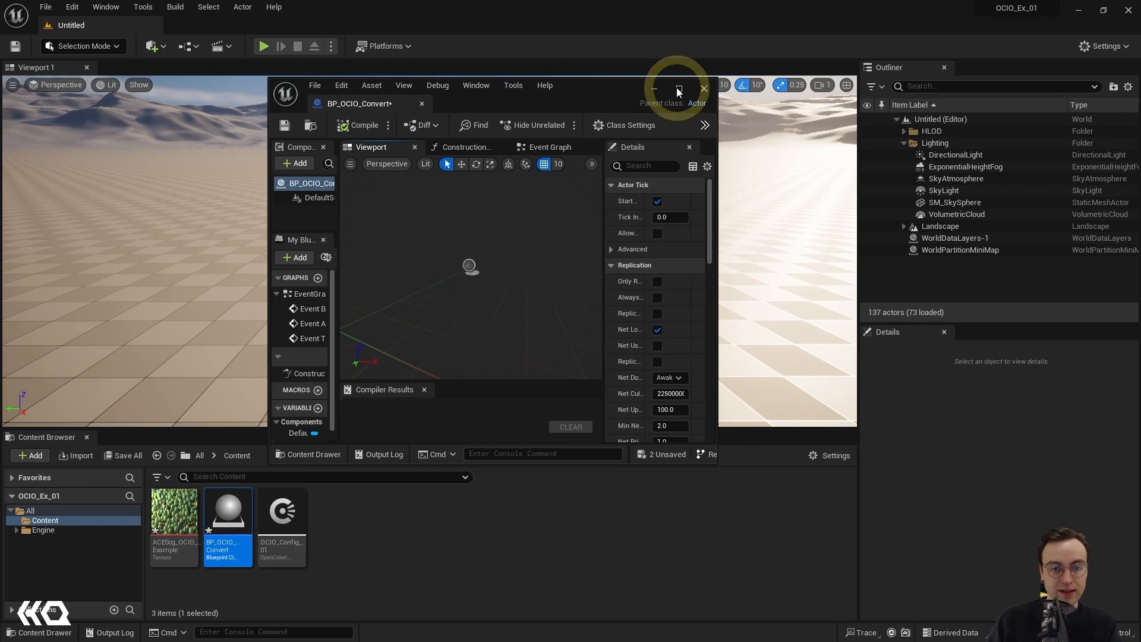
Step: Maximize the BP_OCIO_Convert editor window and show its Event Graph
{"action": "left_click", "coordinate": [677, 89]}
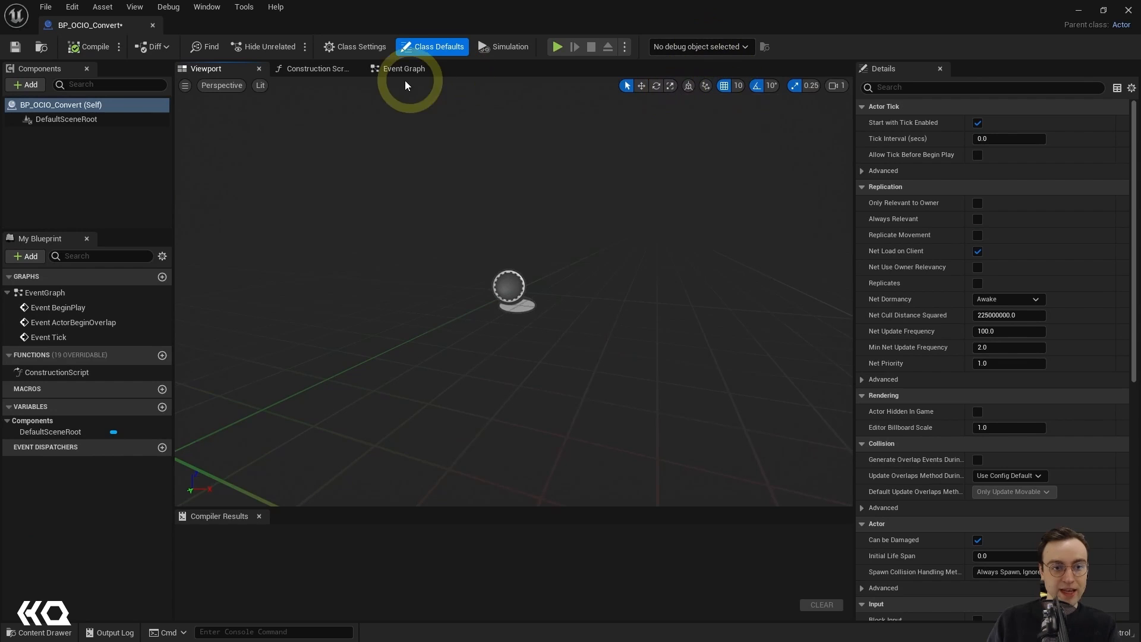
{"action": "left_click", "coordinate": [391, 71]}
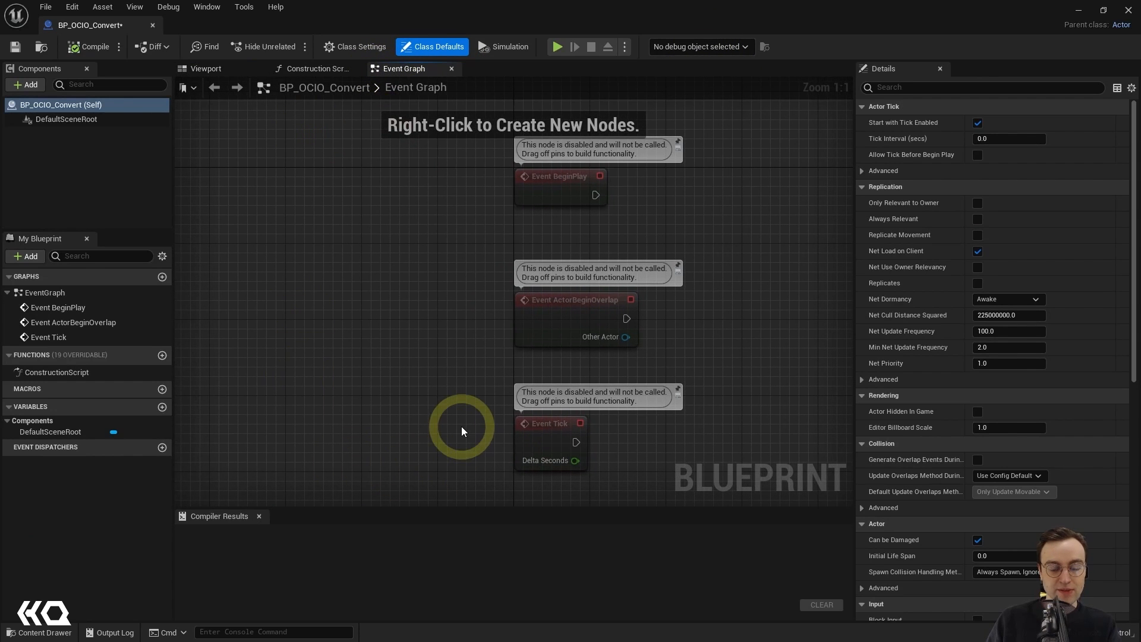
{"action": "right_click_drag", "start_coordinate": [472, 383], "coordinate": [342, 283]}
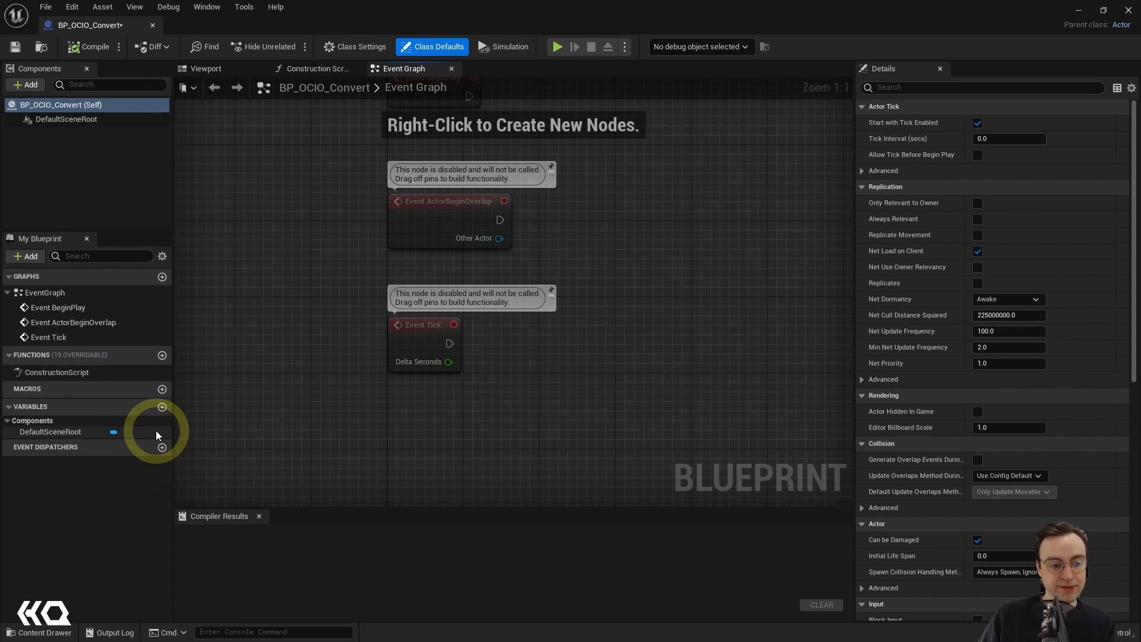
Step: Add a new variable named InputTexture to the blueprint
{"action": "left_click", "coordinate": [164, 406]}
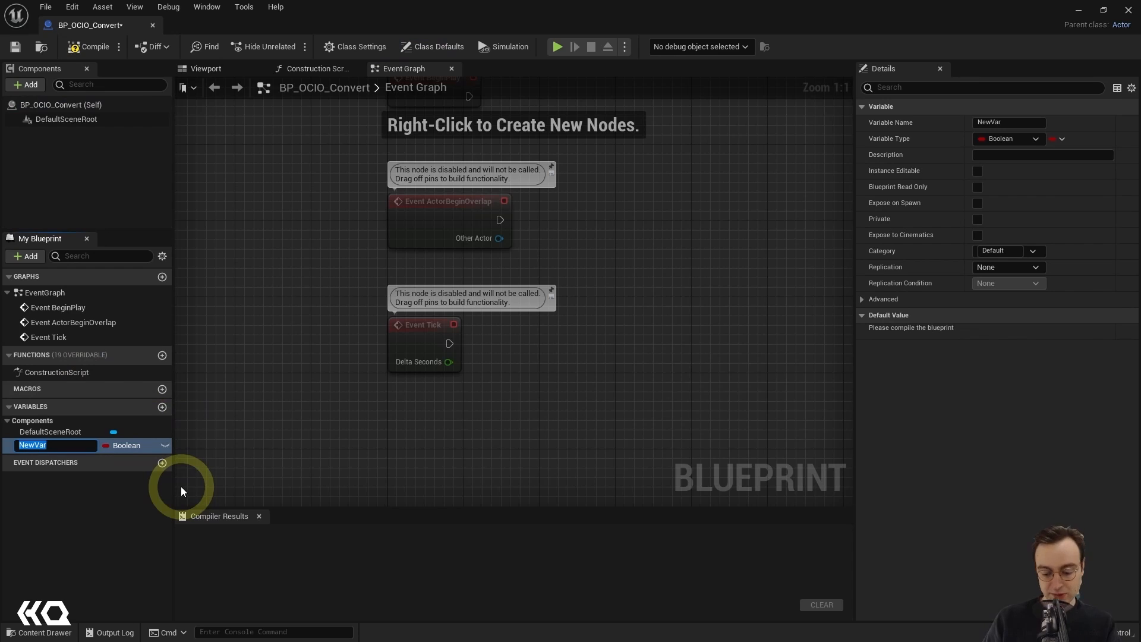
{"action": "type", "text": "Input"}
{"action": "key", "text": "BackSpace"}
{"action": "key", "text": "BackSpace"}
{"action": "key", "text": "BackSpace"}
{"action": "key", "text": "BackSpace"}
{"action": "key", "text": "BackSpace"}
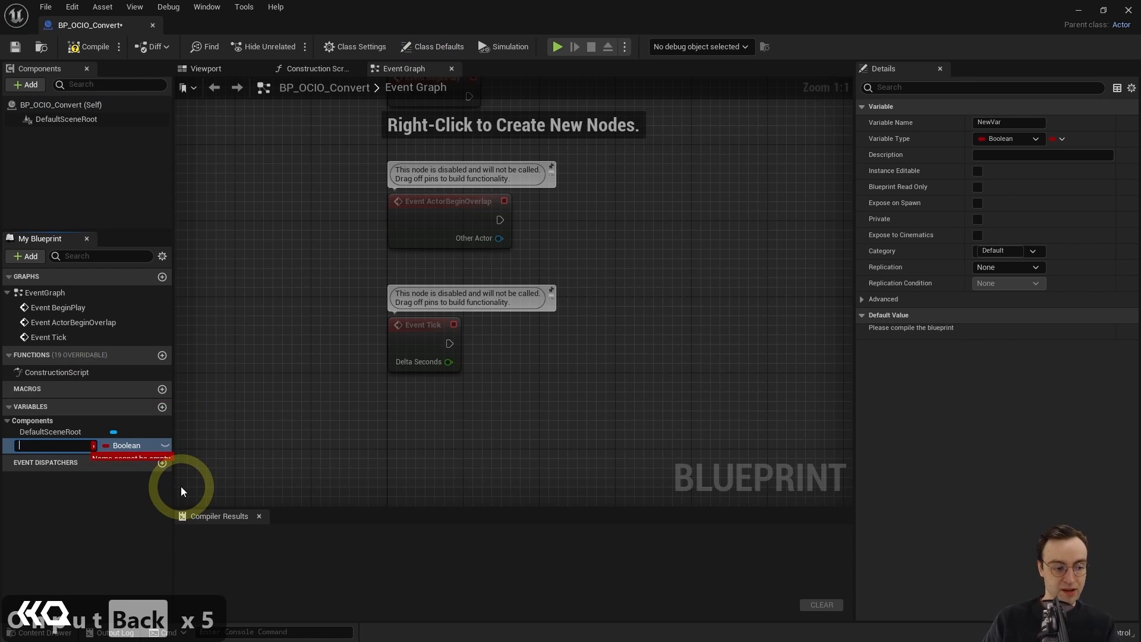
{"action": "type", "text": "InputT"}
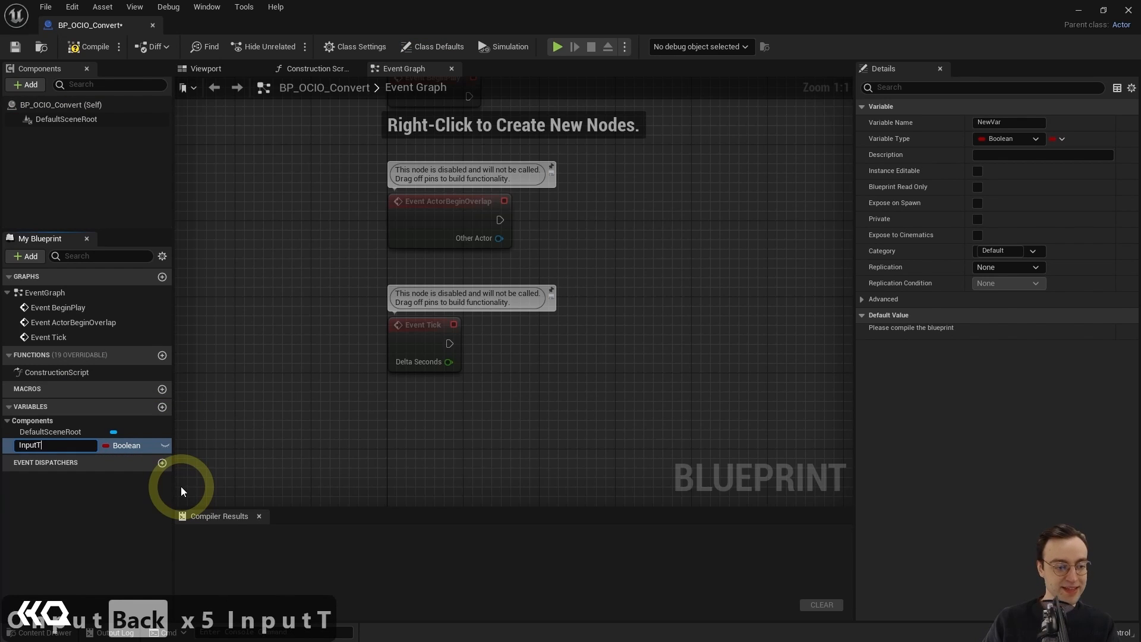
{"action": "type", "text": "exture"}
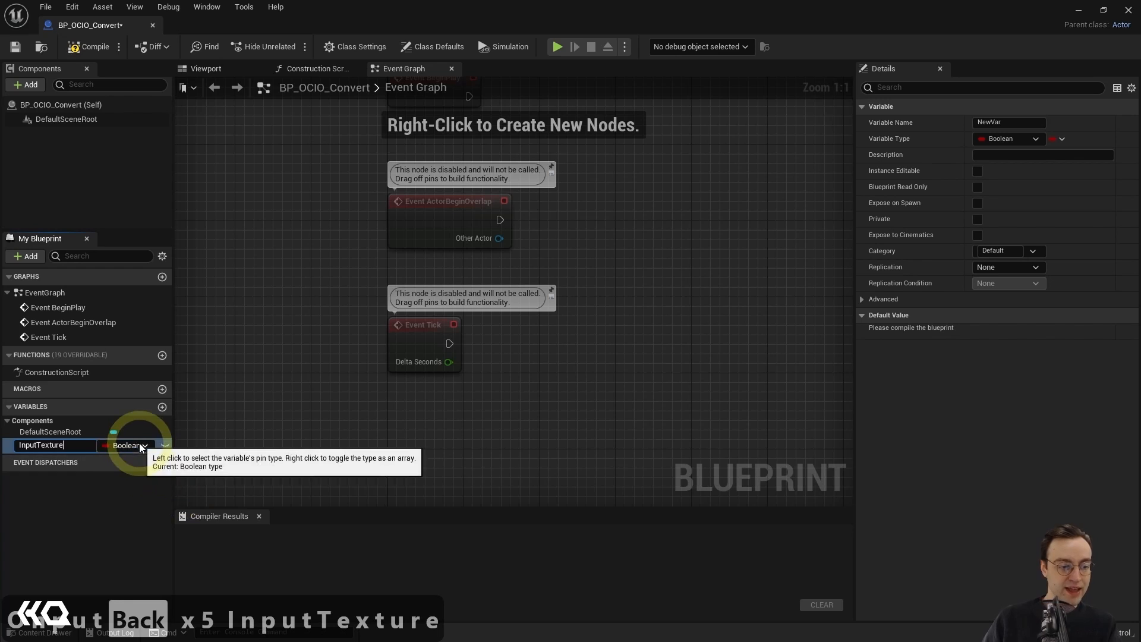
Step: Set the InputTexture variable's type to a Texture object reference and make it instance editable
{"action": "left_click", "coordinate": [141, 446]}
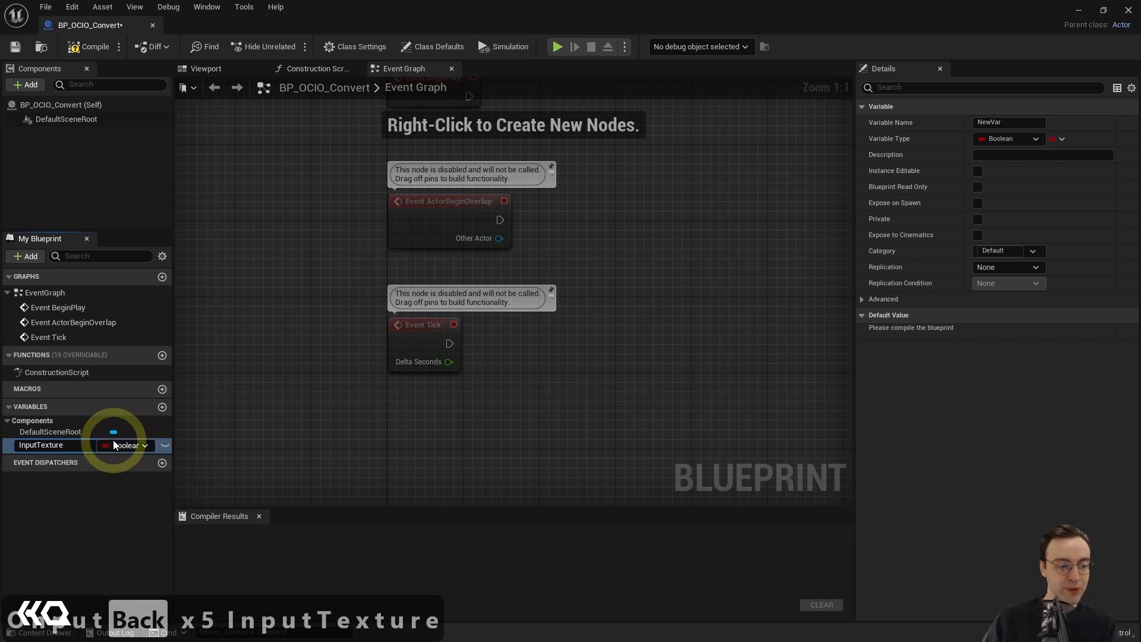
{"action": "left_click", "coordinate": [147, 444]}
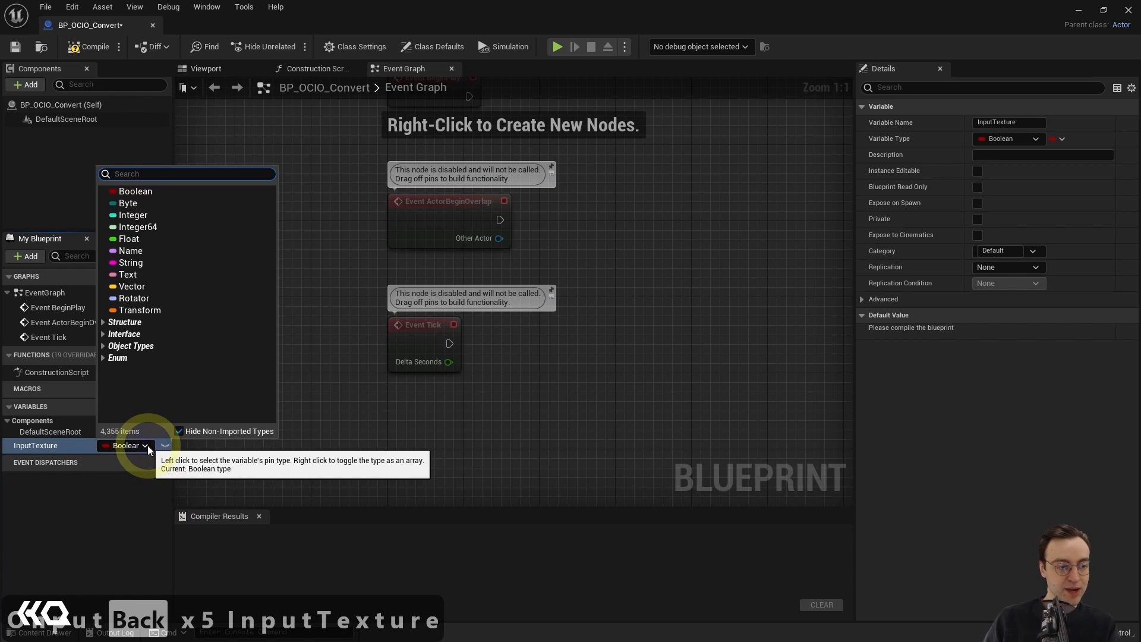
{"action": "type", "text": "texti"}
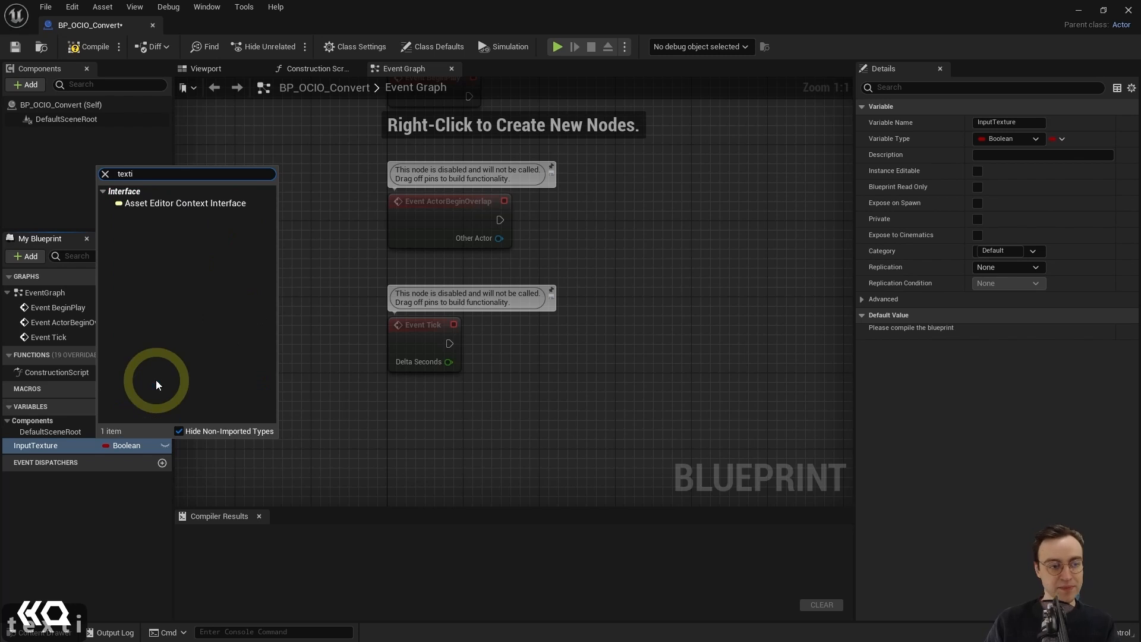
{"action": "key", "text": "BackSpace"}
{"action": "type", "text": "ure"}
{"action": "scroll", "coordinate": [138, 300], "scroll_direction": "down", "scroll_amount": 2}
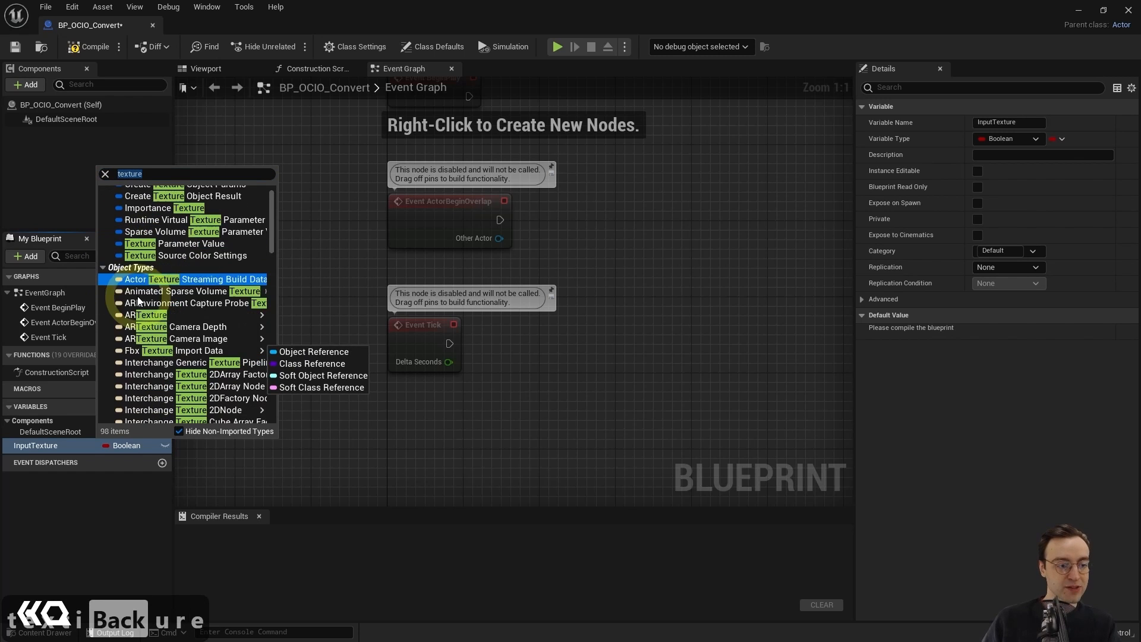
{"action": "scroll", "coordinate": [138, 300], "scroll_direction": "down", "scroll_amount": 4}
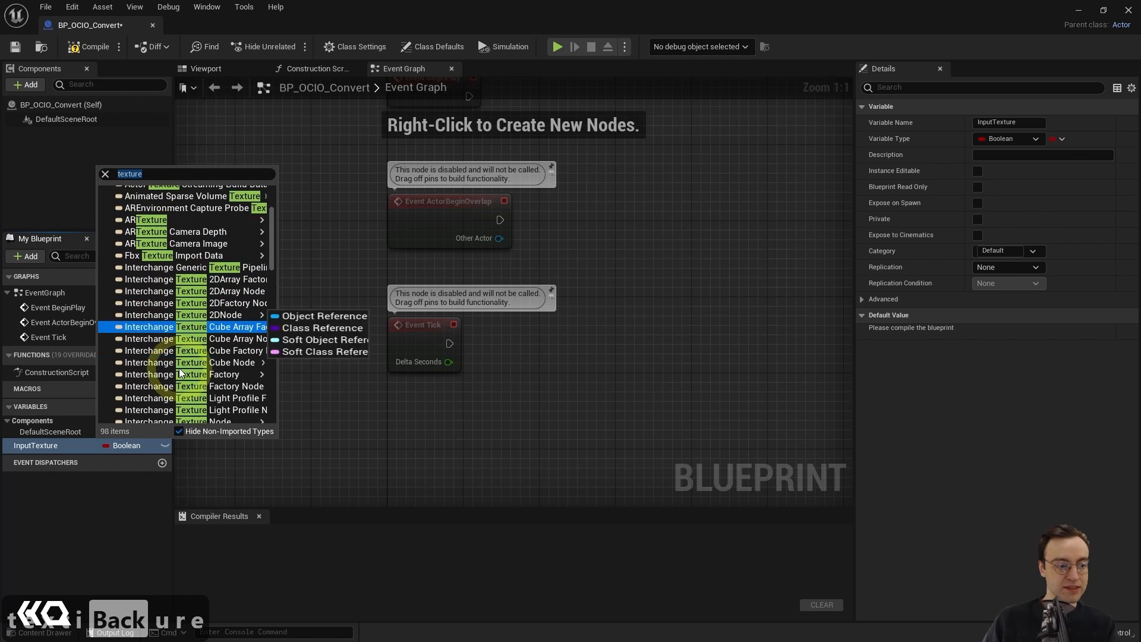
{"action": "scroll", "coordinate": [179, 373], "scroll_direction": "down", "scroll_amount": 10}
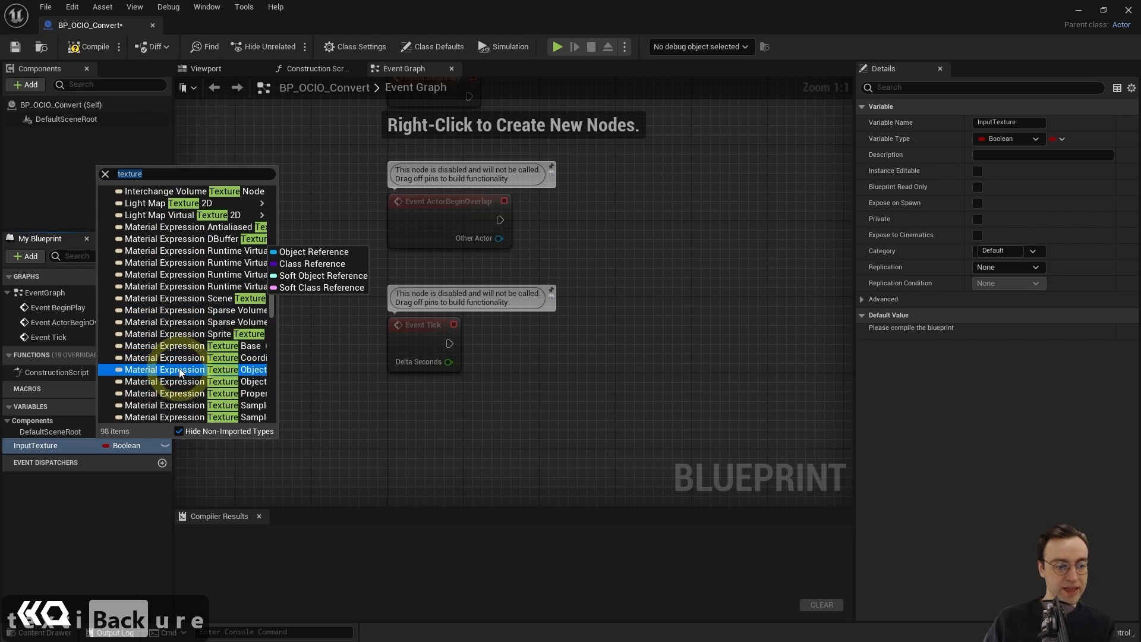
{"action": "scroll", "coordinate": [179, 368], "scroll_direction": "down", "scroll_amount": 12}
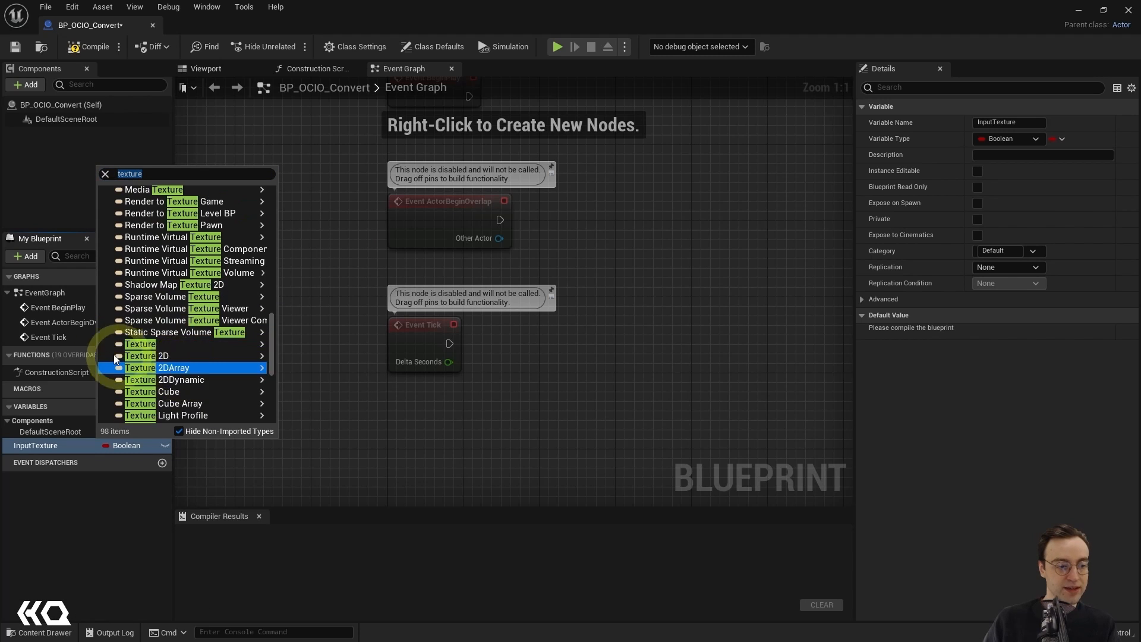
{"action": "mouse_move", "coordinate": [123, 346]}
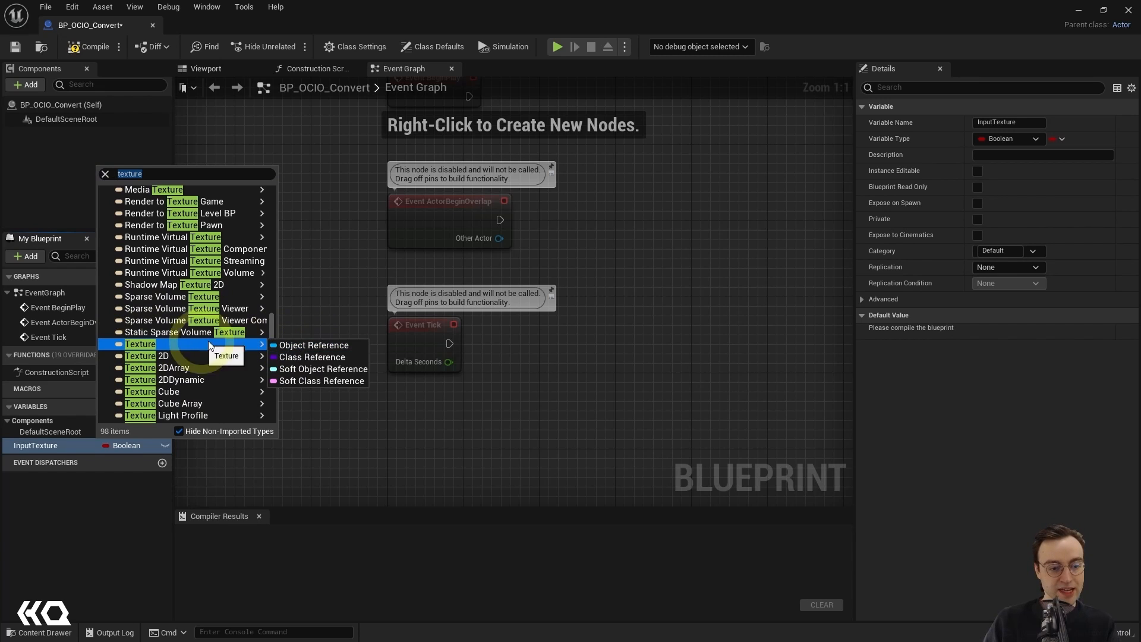
{"action": "left_click", "coordinate": [293, 346]}
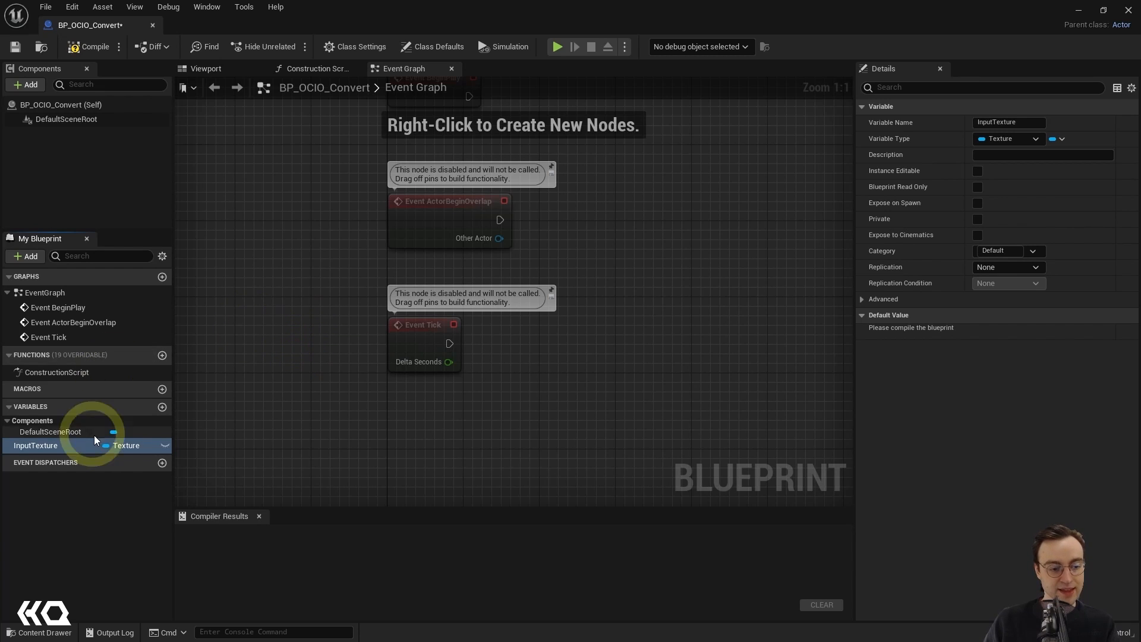
{"action": "left_click", "coordinate": [165, 446]}
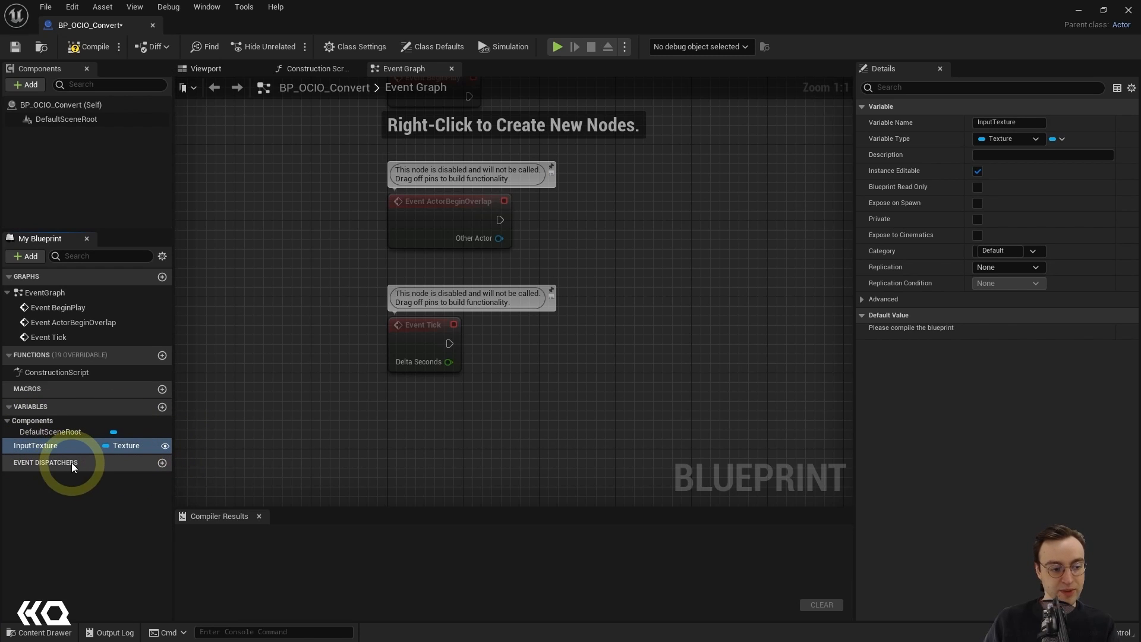
Step: Undo the last variable addition and add a new variable named OutputTexture
{"action": "key", "text": "ctrl+z"}
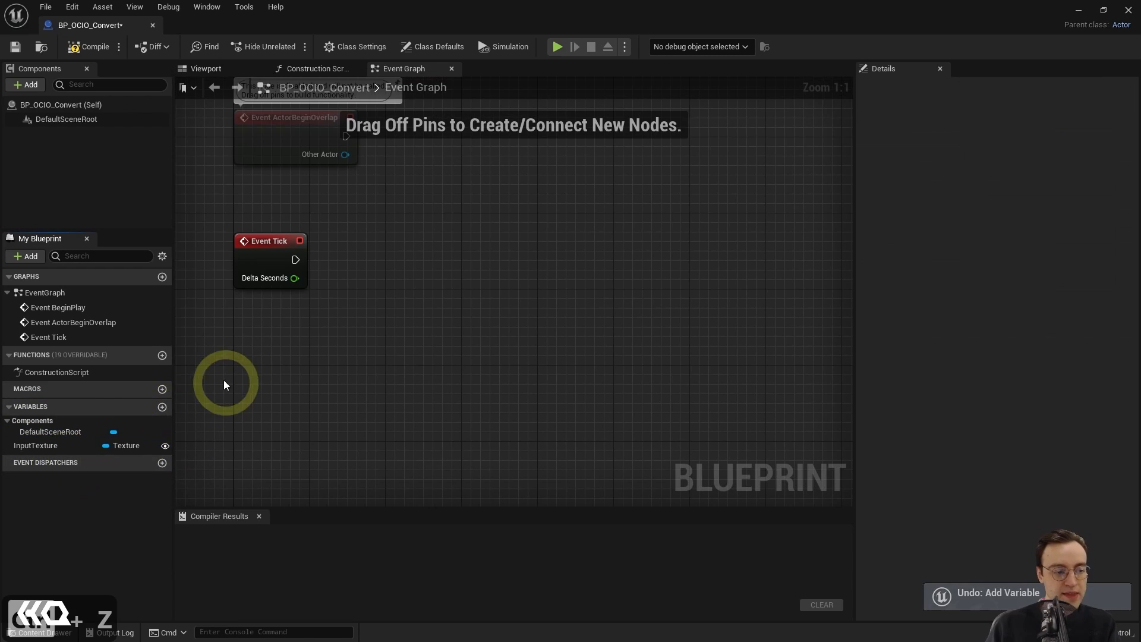
{"action": "left_click", "coordinate": [162, 407]}
{"action": "type", "text": "Out"}
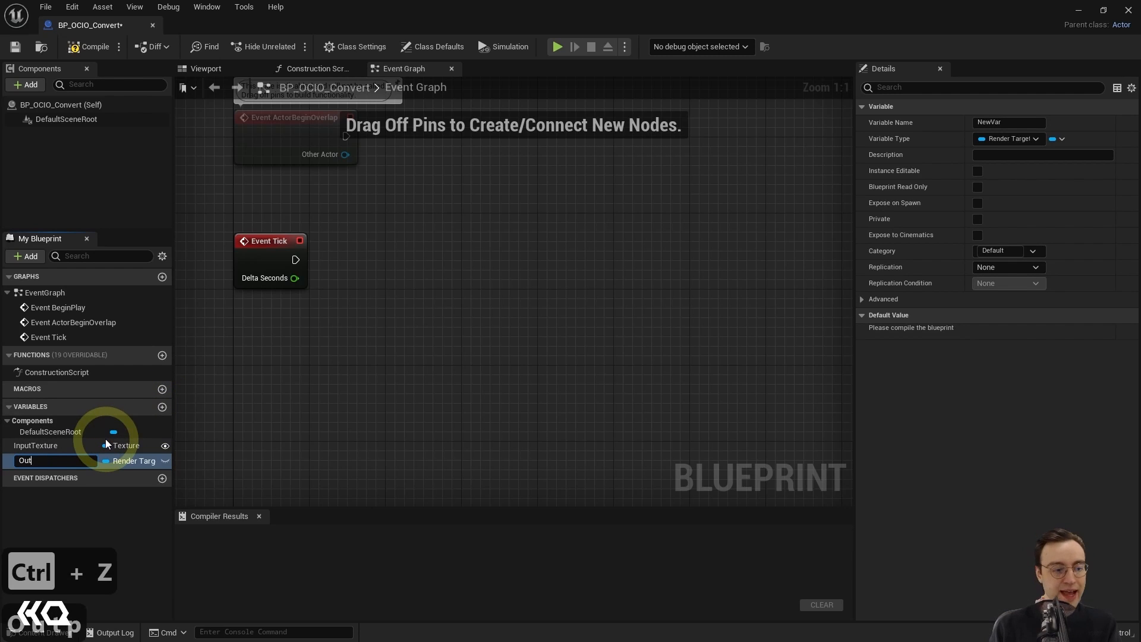
{"action": "type", "text": "putTexture"}
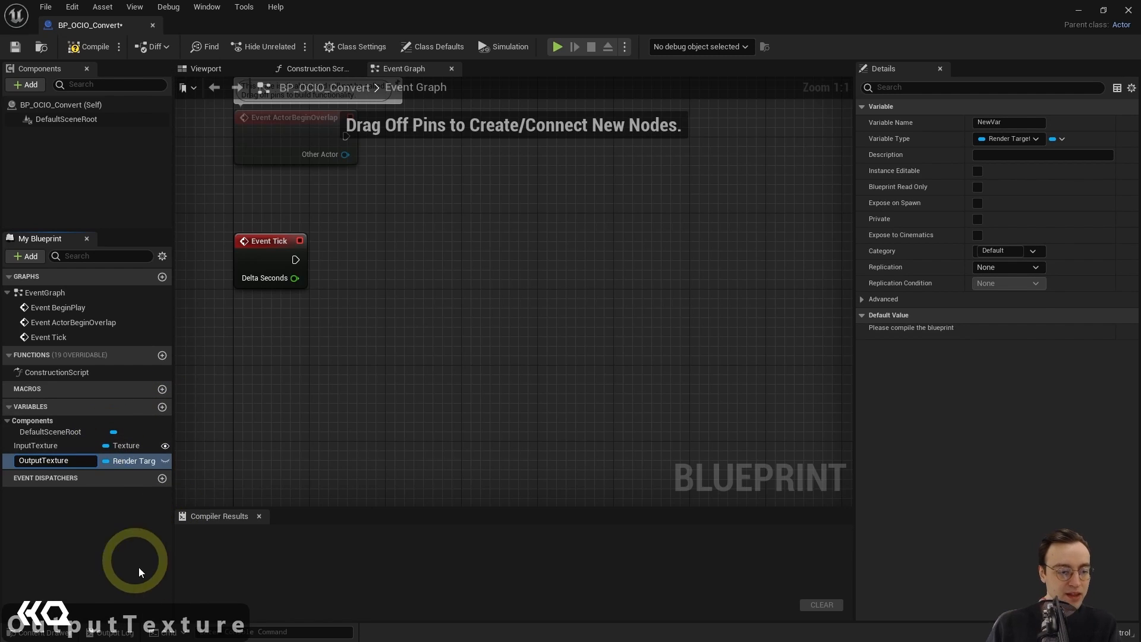
{"action": "left_click", "coordinate": [199, 538]}
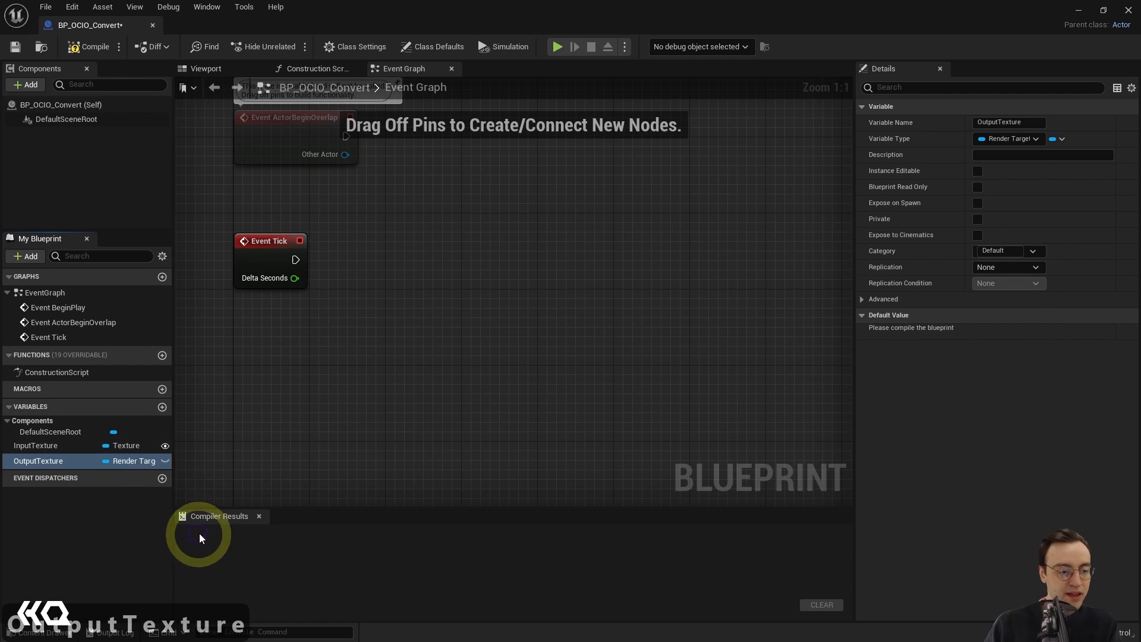
Step: Set the OutputTexture variable's type to a Texture Render Target 2D object reference and make it instance editable
{"action": "left_click", "coordinate": [151, 458]}
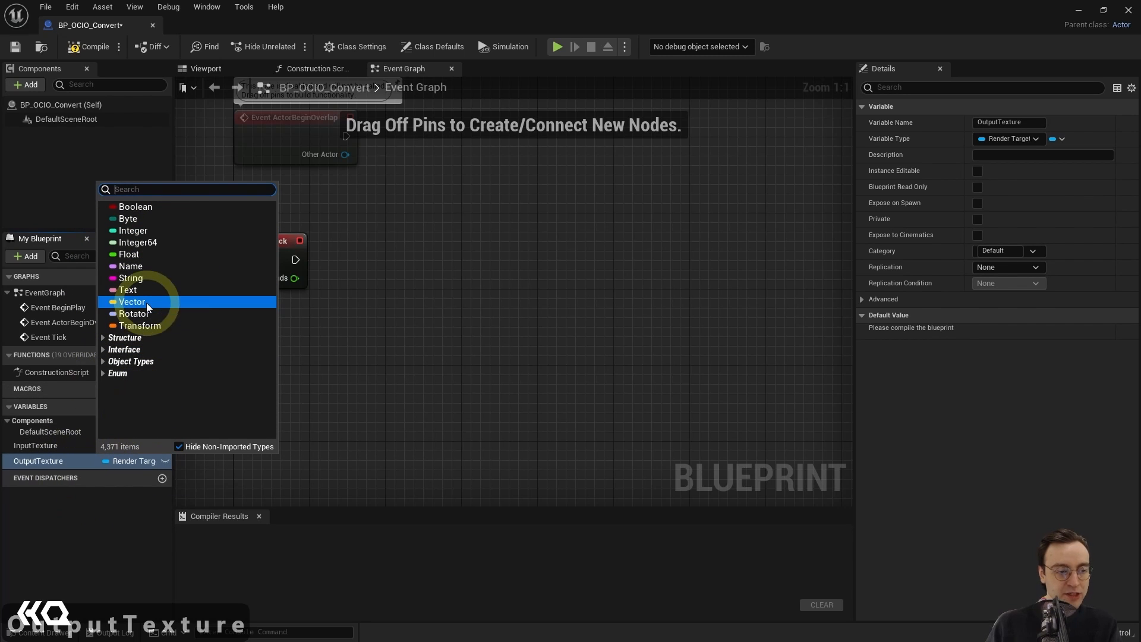
{"action": "type", "text": "render"}
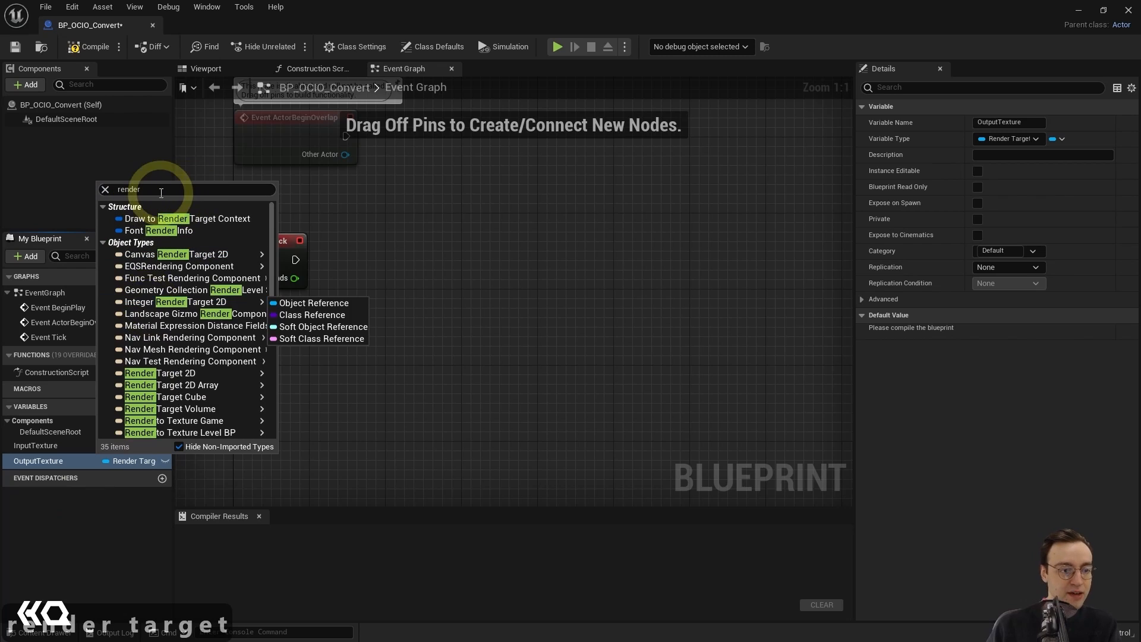
{"action": "type", "text": " target"}
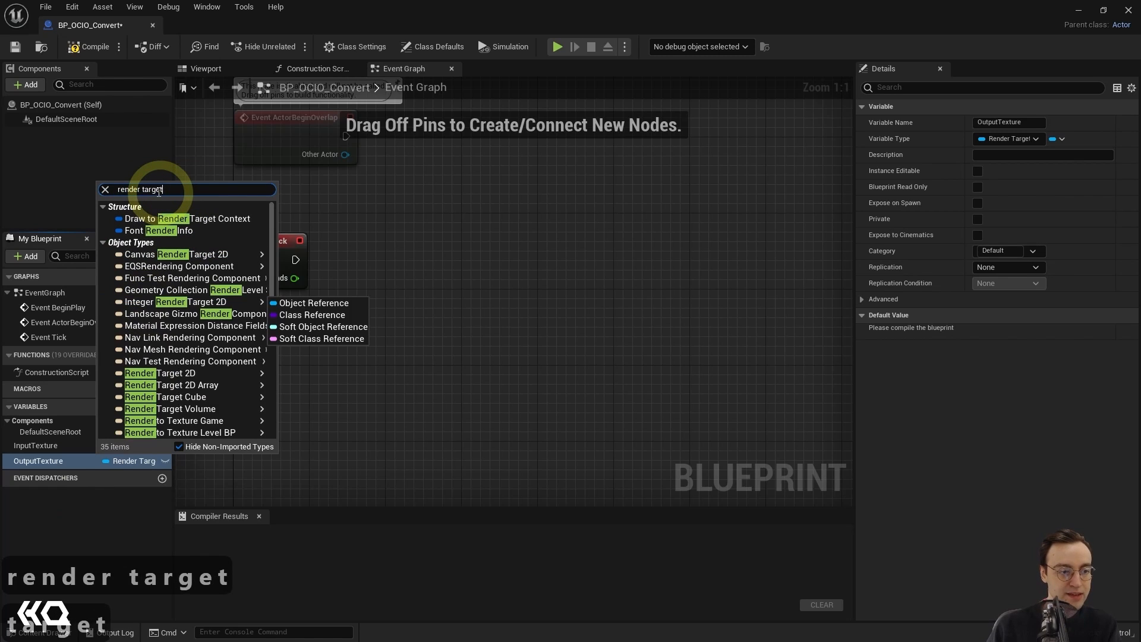
{"action": "mouse_move", "coordinate": [203, 318]}
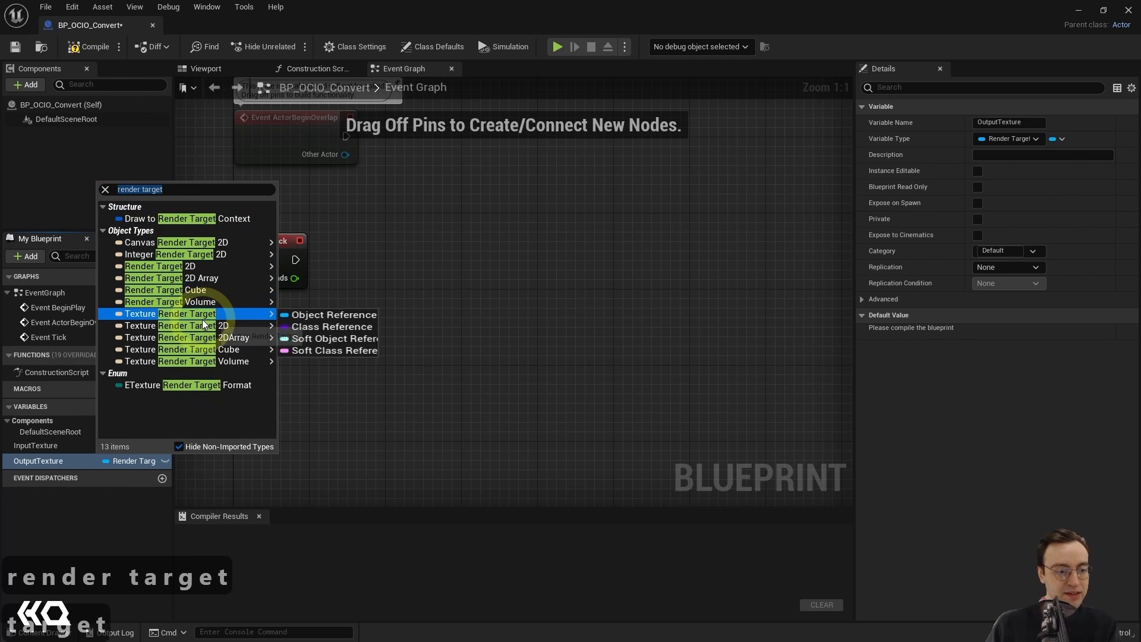
{"action": "mouse_move", "coordinate": [160, 273]}
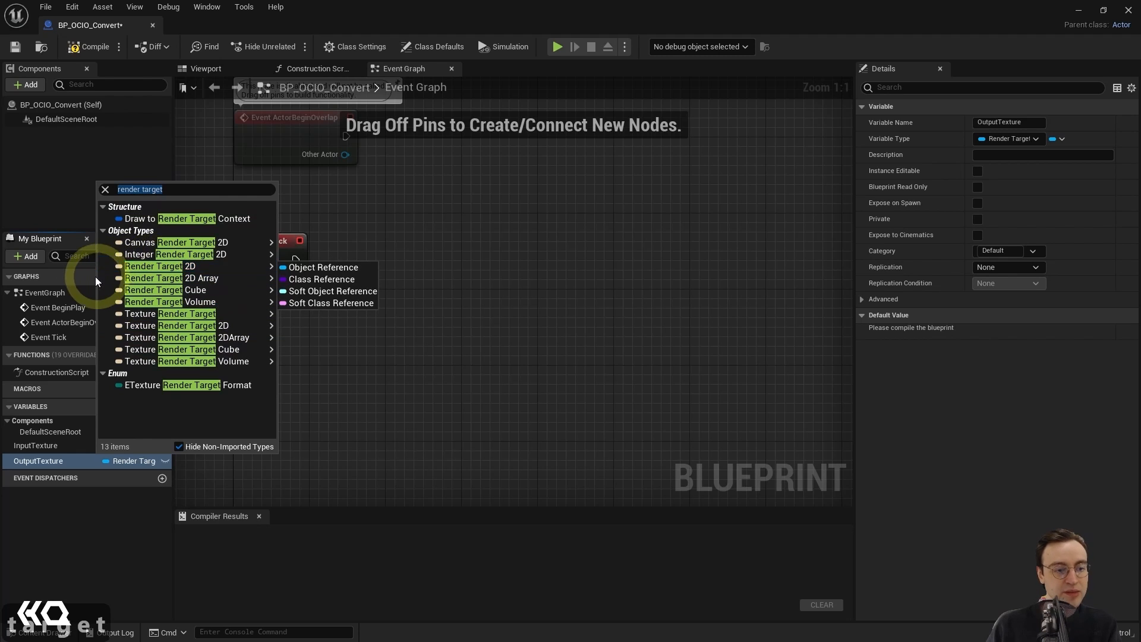
{"action": "mouse_move", "coordinate": [162, 331]}
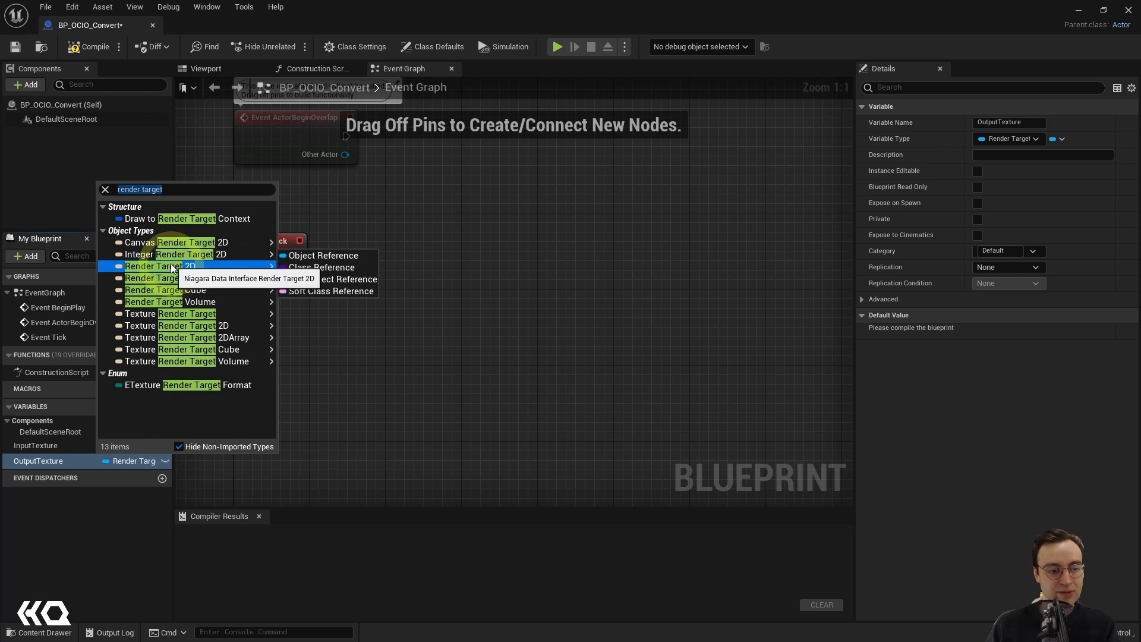
{"action": "mouse_move", "coordinate": [235, 338]}
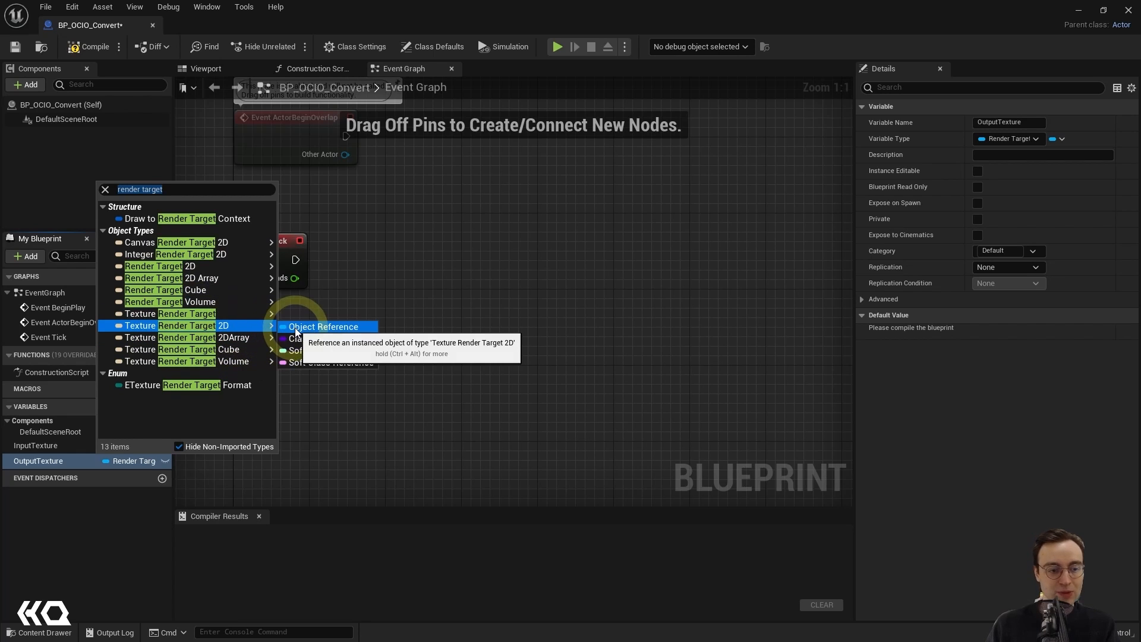
{"action": "left_click", "coordinate": [295, 328]}
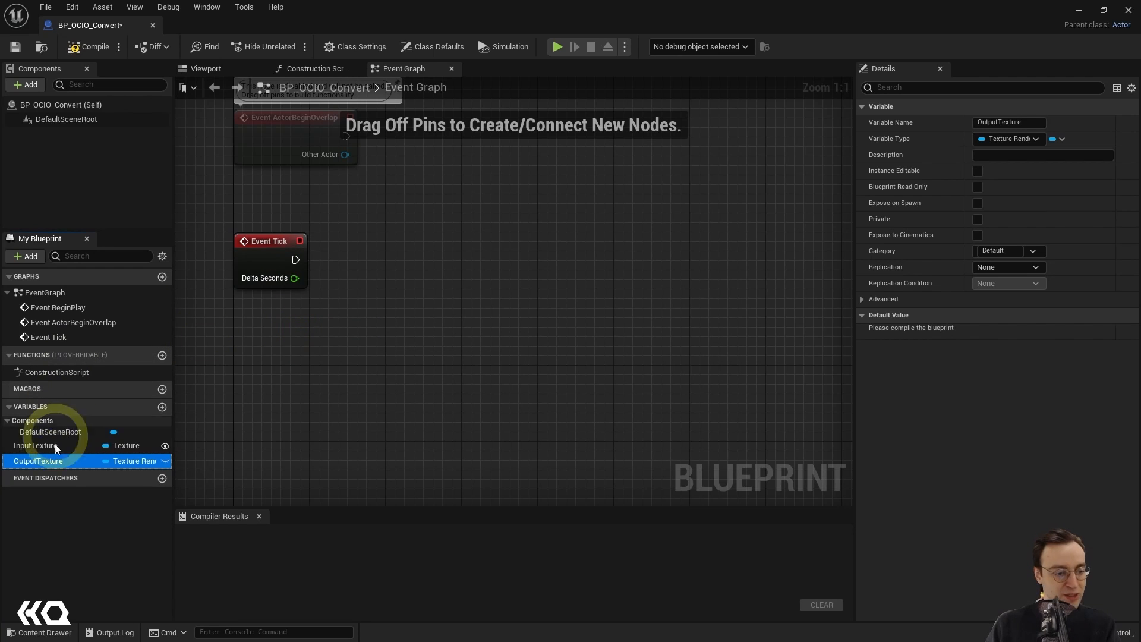
{"action": "left_click", "coordinate": [165, 461]}
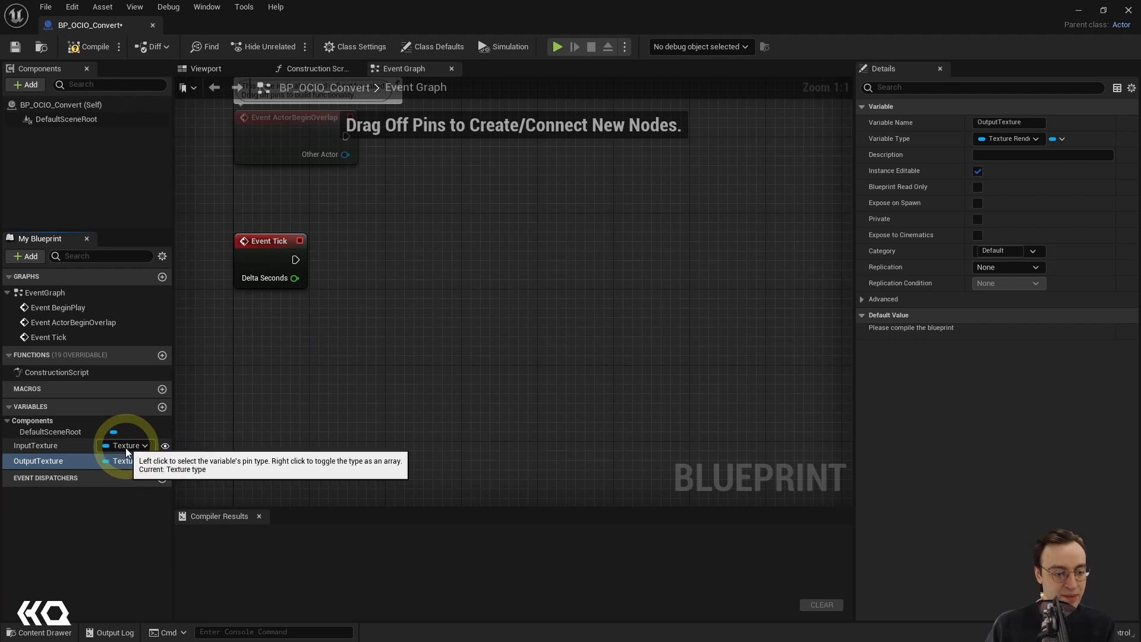
{"action": "left_click", "coordinate": [94, 528]}
Step: Add a third variable named ConversionSettings to the blueprint
{"action": "left_click", "coordinate": [161, 406]}
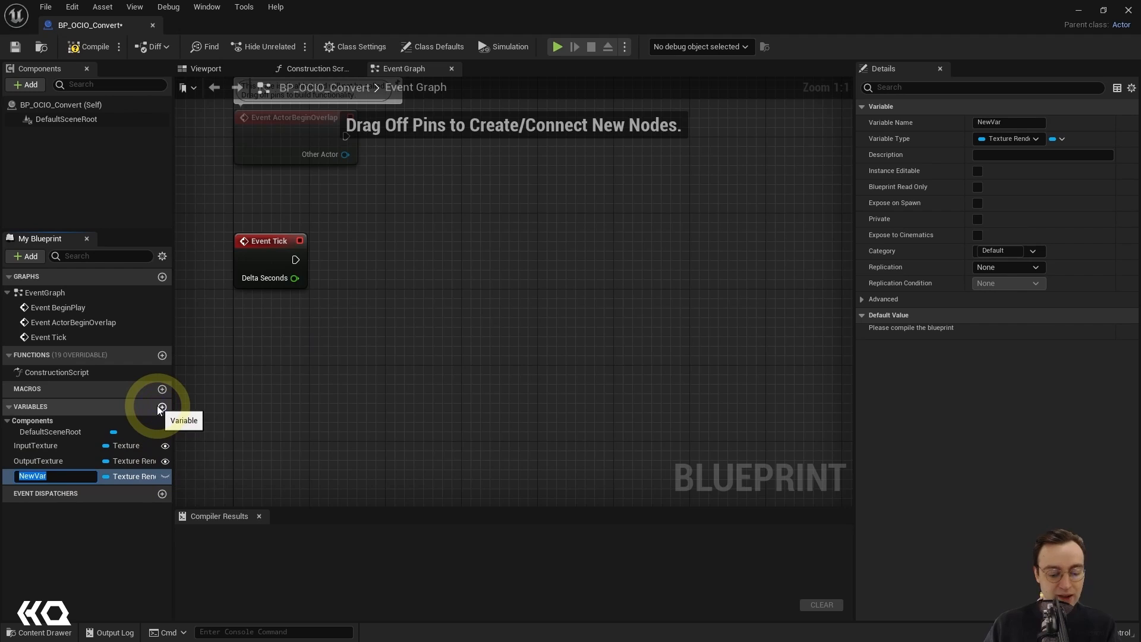
{"action": "type", "text": "Conversion"}
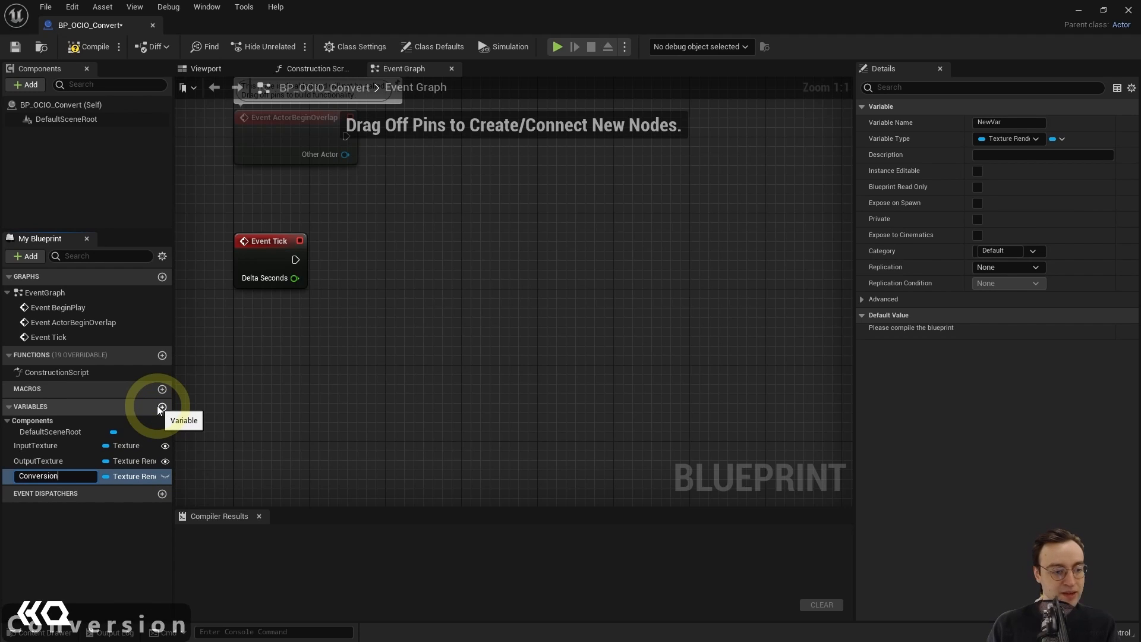
{"action": "type", "text": "Settings"}
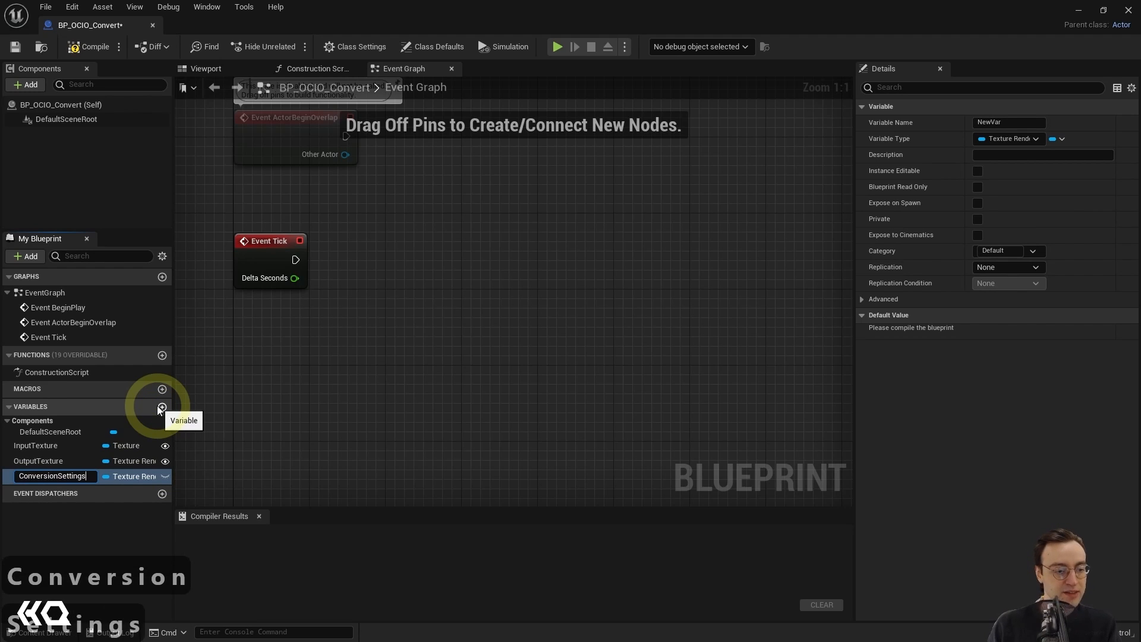
{"action": "key", "text": "Return"}
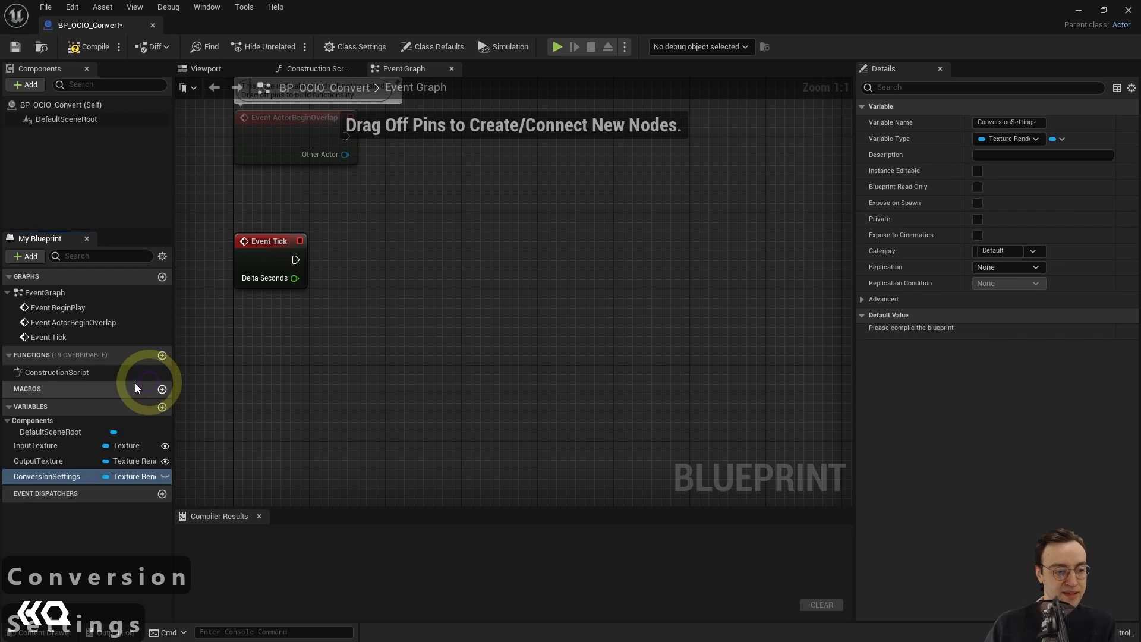
Step: Set the ConversionSettings variable's type to the Open Color IO Color Conversion Settings structure and make it instance editable
{"action": "left_click", "coordinate": [144, 476]}
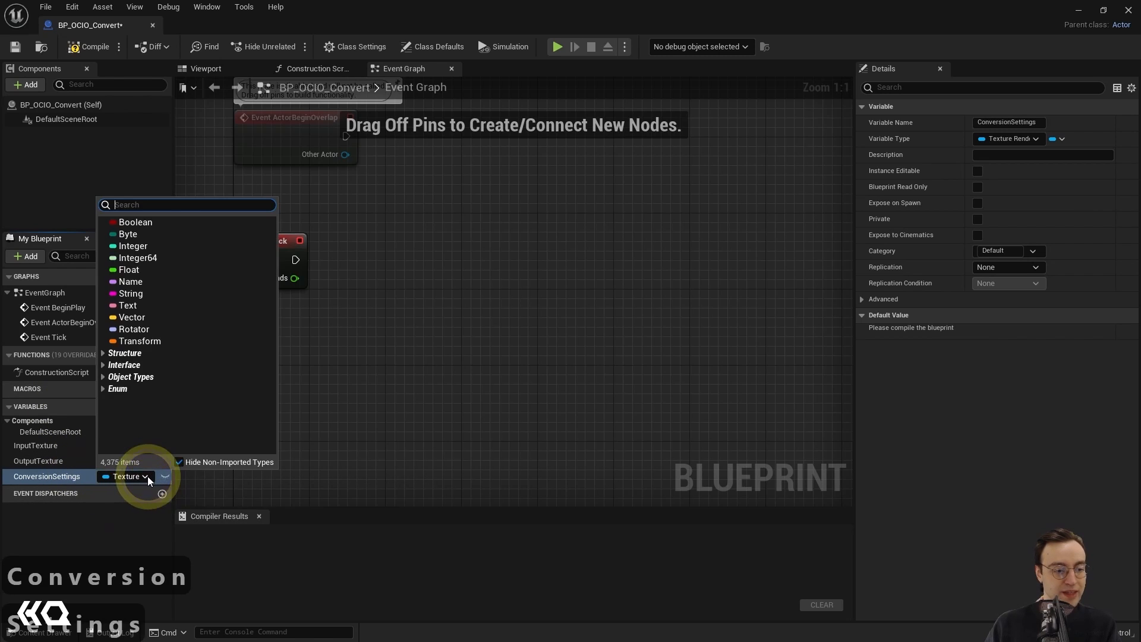
{"action": "type", "text": "open color"}
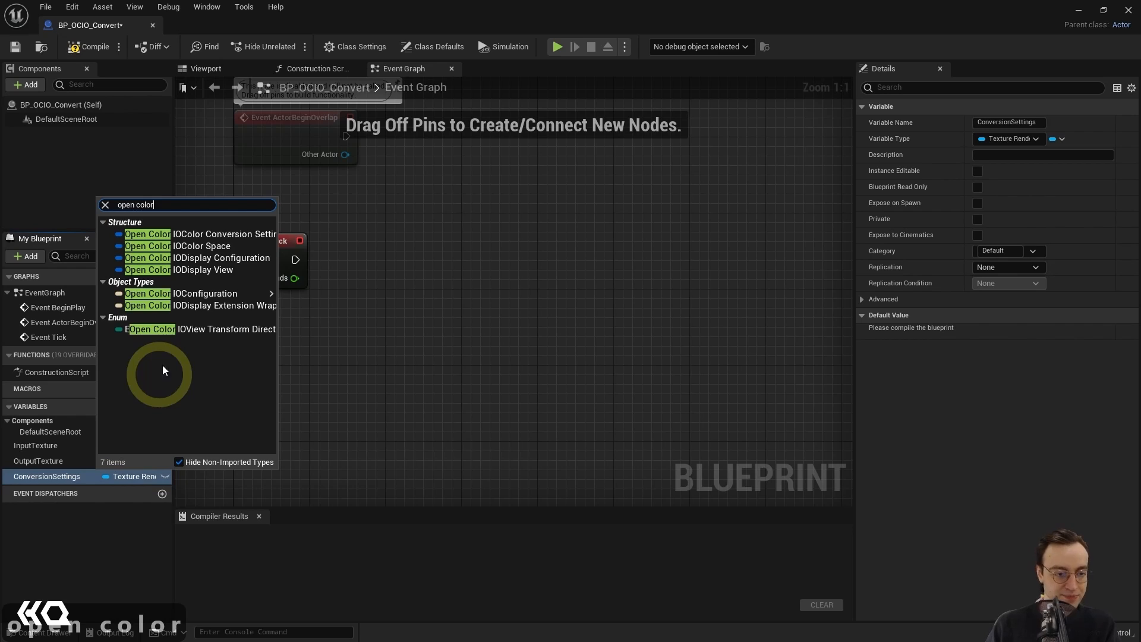
{"action": "left_click", "coordinate": [153, 234]}
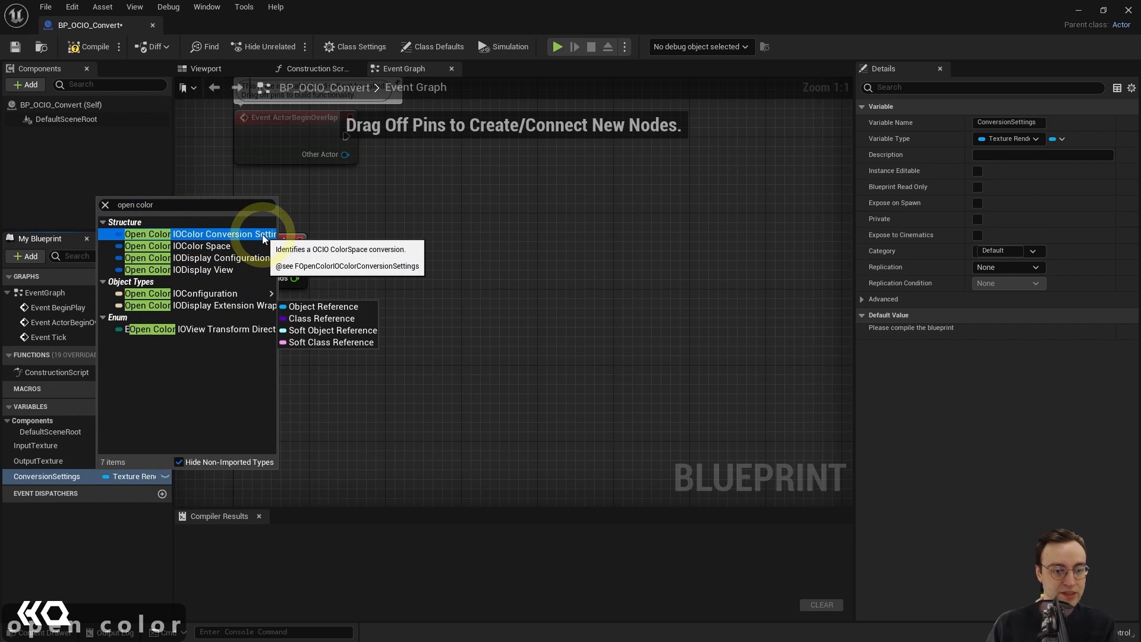
{"action": "left_click", "coordinate": [194, 233]}
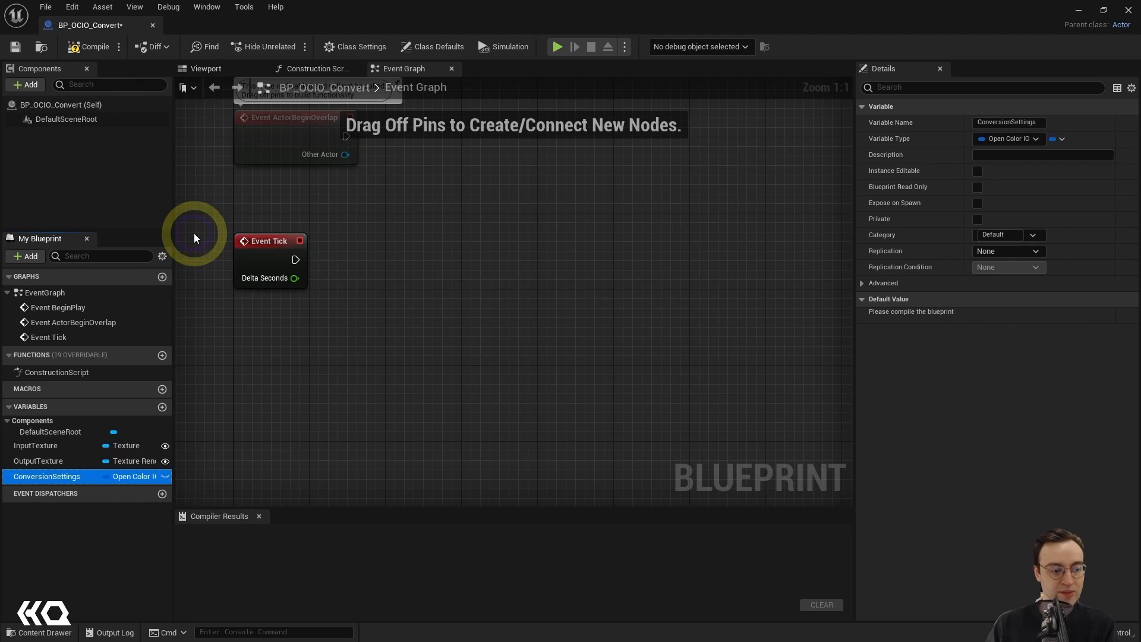
{"action": "left_click", "coordinate": [164, 476]}
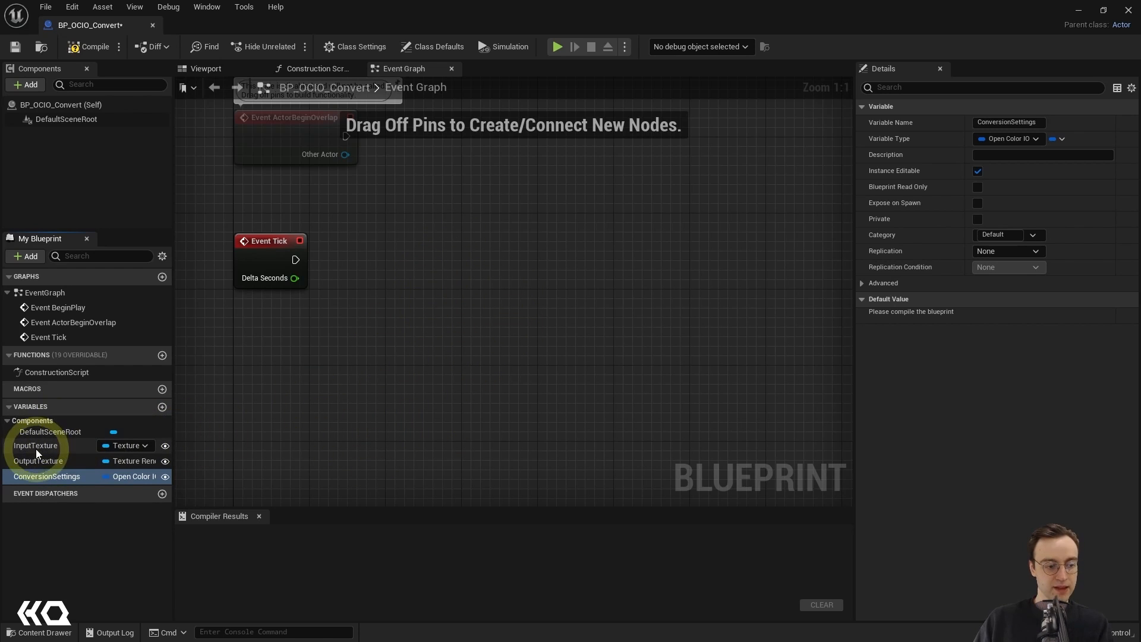
Step: Add Get nodes for the InputTexture, OutputTexture and ConversionSettings variables to the event graph near Event Tick
{"action": "left_click_drag", "start_coordinate": [34, 446], "coordinate": [349, 379]}
{"action": "left_click_drag", "start_coordinate": [384, 331], "coordinate": [382, 330]}
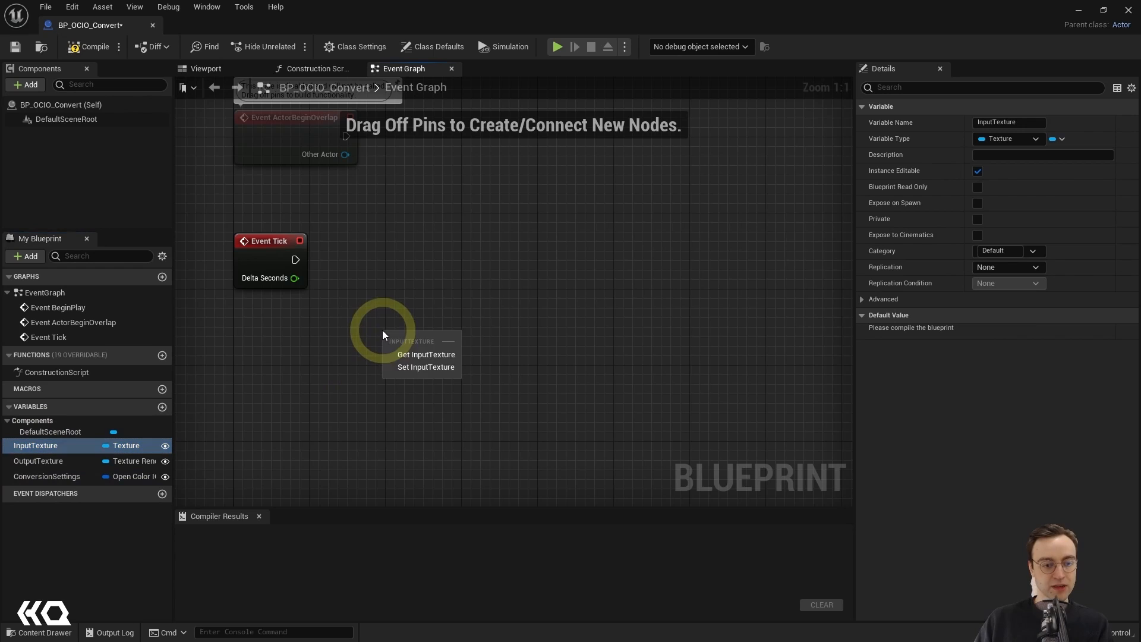
{"action": "left_click", "coordinate": [407, 354]}
{"action": "left_click_drag", "start_coordinate": [391, 349], "coordinate": [359, 332]}
{"action": "left_click_drag", "start_coordinate": [51, 463], "coordinate": [359, 367]}
{"action": "left_click", "coordinate": [391, 393]}
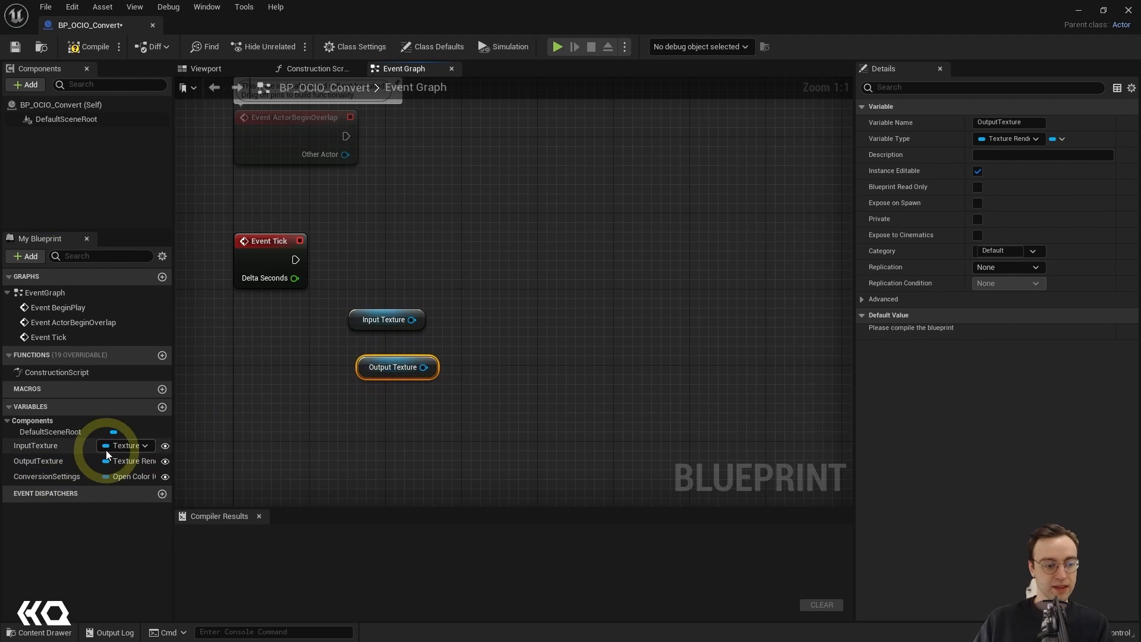
{"action": "left_click_drag", "start_coordinate": [51, 476], "coordinate": [383, 259]}
{"action": "left_click", "coordinate": [416, 284]}
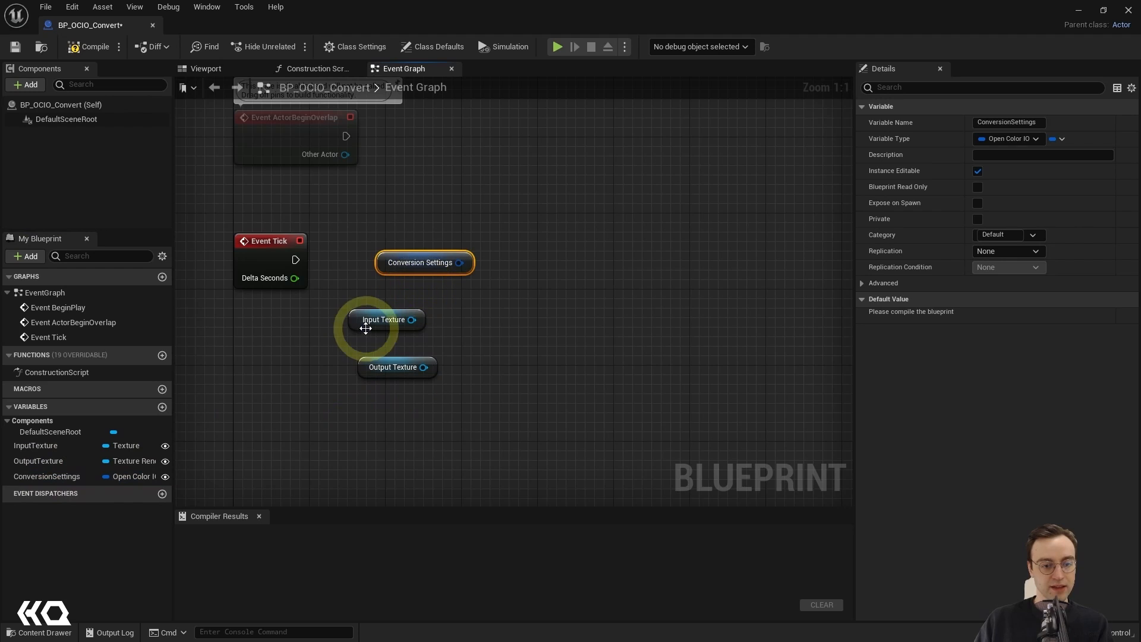
Step: Stack the Conversion Settings, Input Texture and Output Texture nodes in that order and raise Event Tick above them
{"action": "left_click_drag", "start_coordinate": [365, 328], "coordinate": [376, 345]}
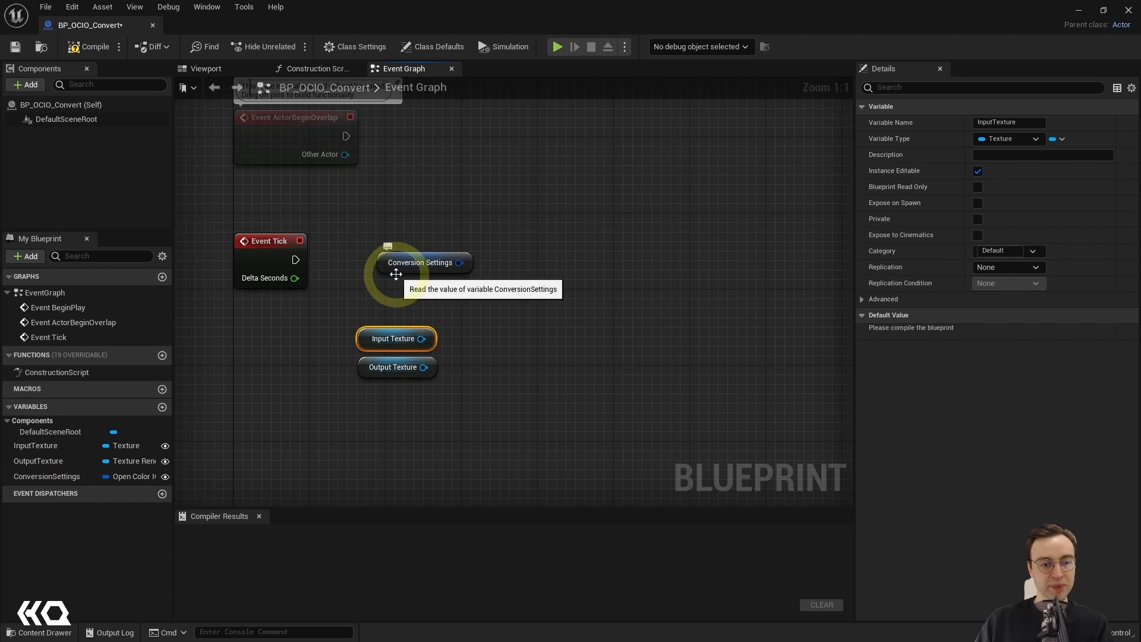
{"action": "left_click_drag", "start_coordinate": [396, 274], "coordinate": [355, 317]}
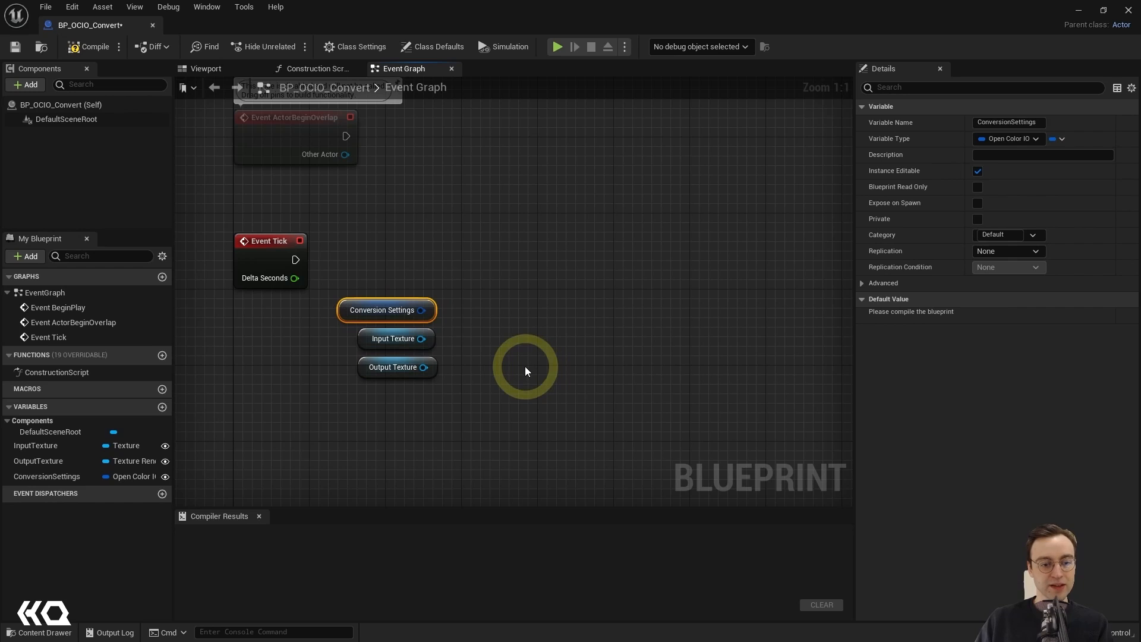
{"action": "left_click_drag", "start_coordinate": [267, 244], "coordinate": [267, 224]}
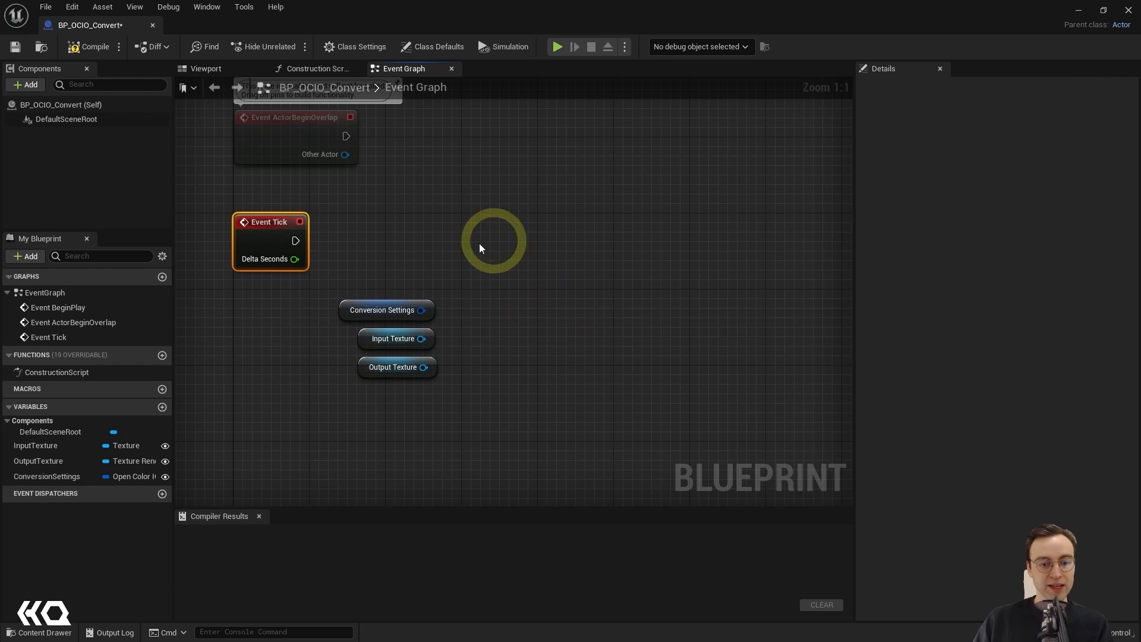
Step: Add an Apply Color Space Transform node and place it beyond the three variable nodes, roughly level with Event Tick
{"action": "right_click", "coordinate": [508, 270]}
{"action": "left_click", "coordinate": [535, 296]}
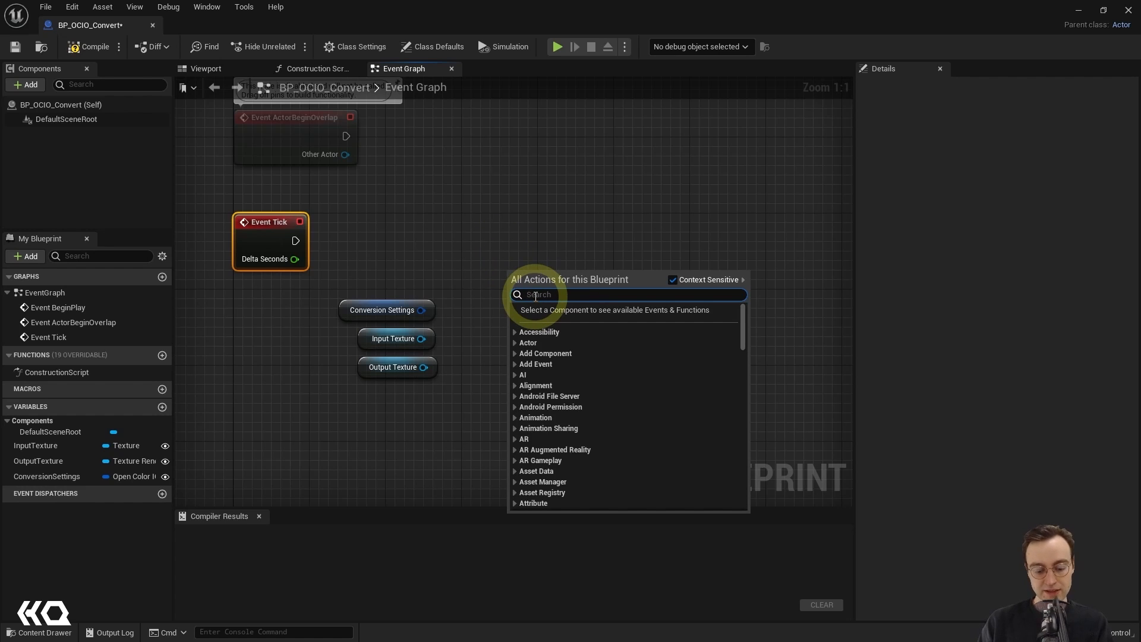
{"action": "type", "text": "colo"}
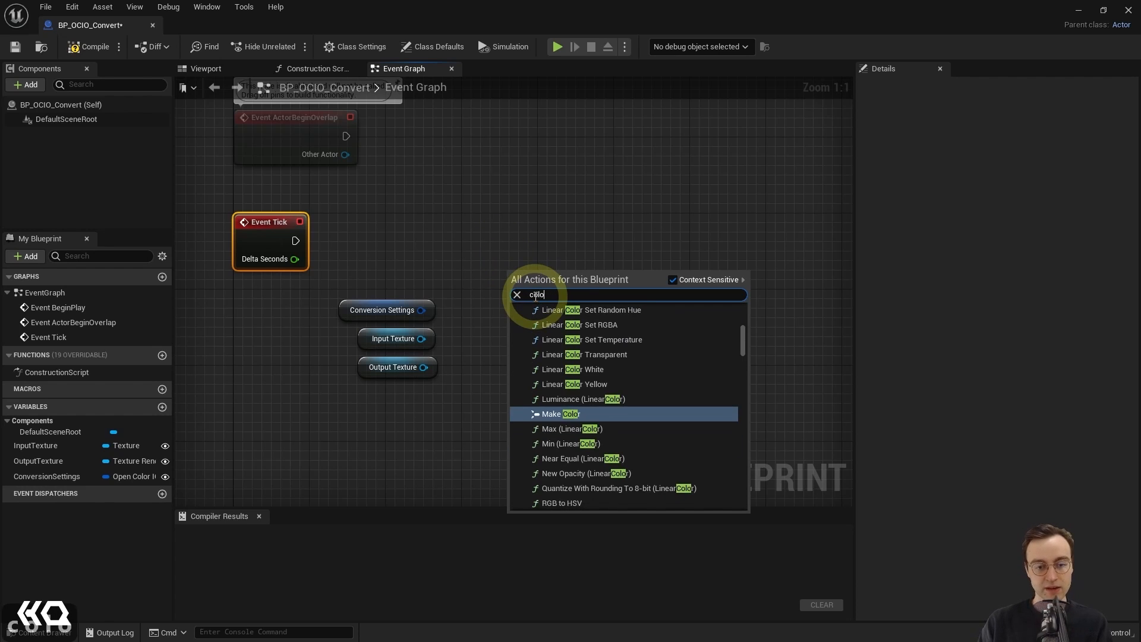
{"action": "type", "text": "r spac"}
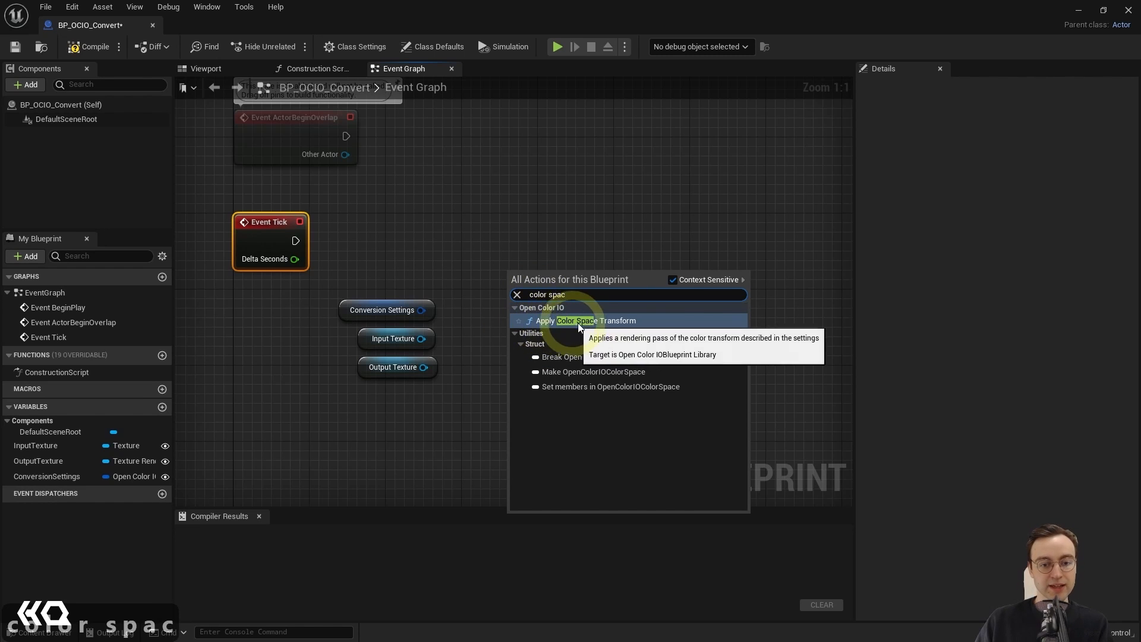
{"action": "left_click", "coordinate": [607, 321]}
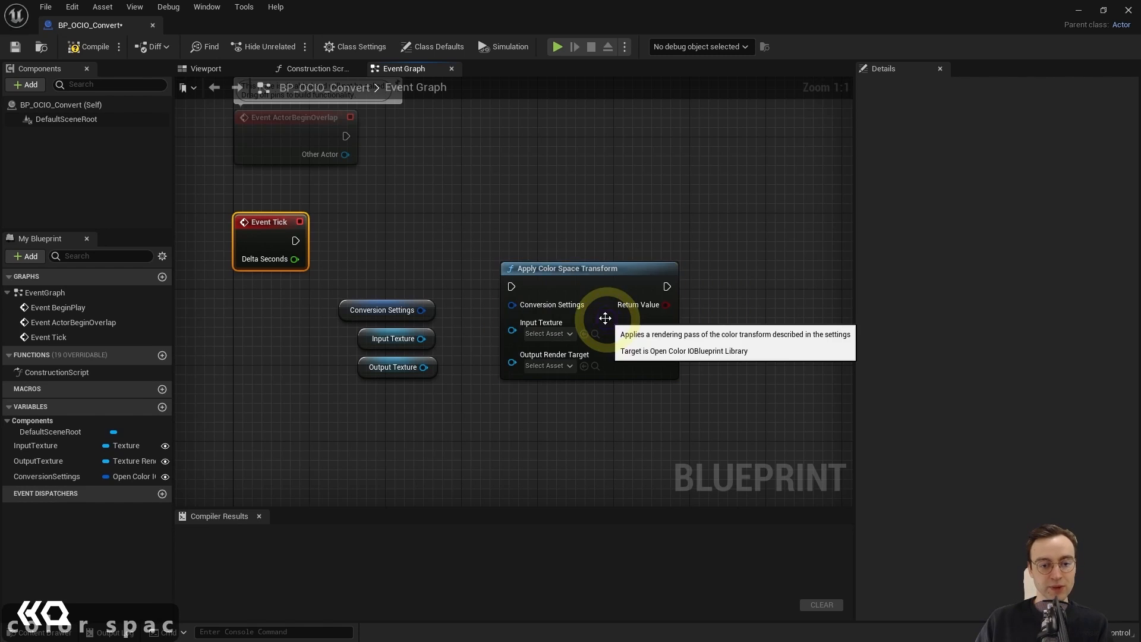
{"action": "left_click_drag", "start_coordinate": [561, 266], "coordinate": [552, 238]}
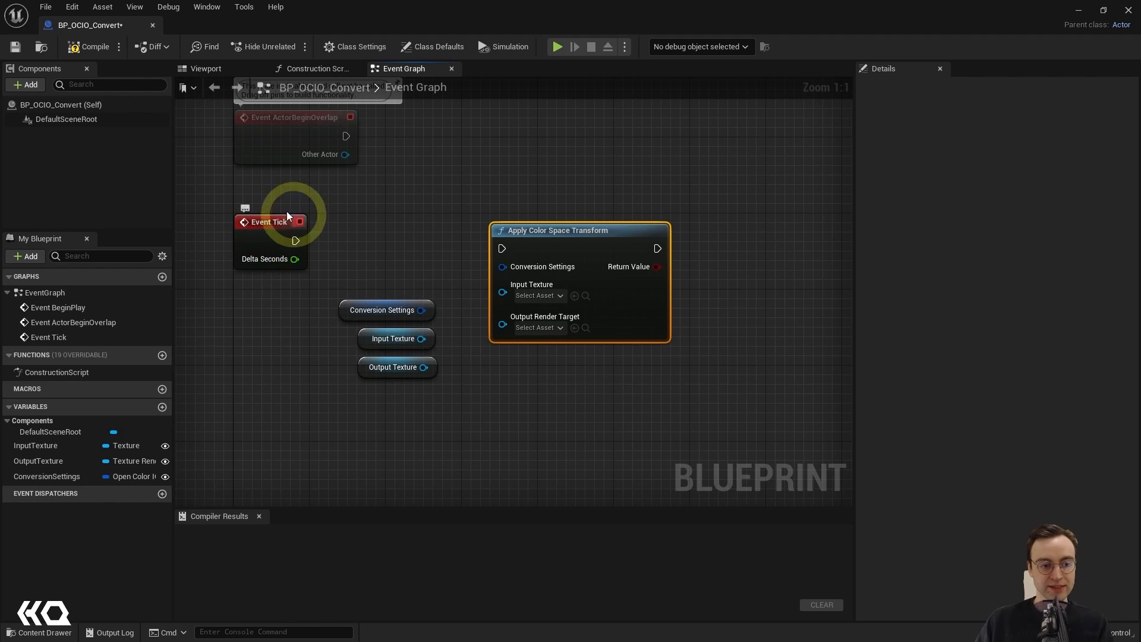
Step: Connect Event Tick and the three variable nodes to the matching Apply Color Space Transform inputs, with Output Texture feeding Output Render Target
{"action": "left_click_drag", "start_coordinate": [296, 241], "coordinate": [541, 224]}
{"action": "left_click_drag", "start_coordinate": [389, 307], "coordinate": [511, 256]}
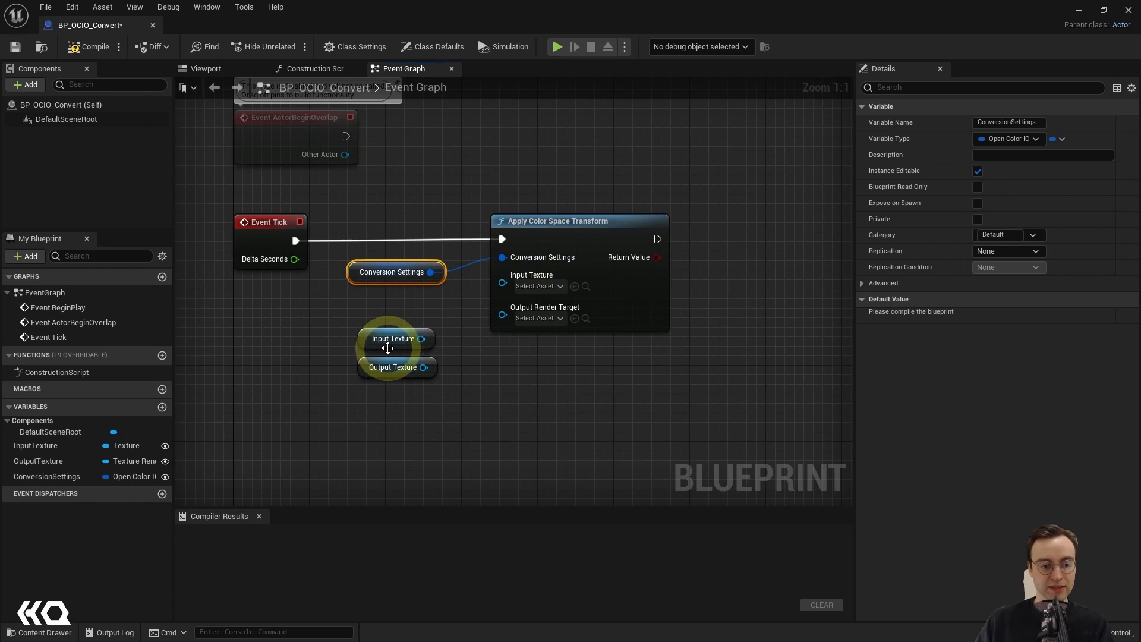
{"action": "left_click_drag", "start_coordinate": [388, 348], "coordinate": [503, 286]}
{"action": "left_click_drag", "start_coordinate": [423, 367], "coordinate": [505, 302]}
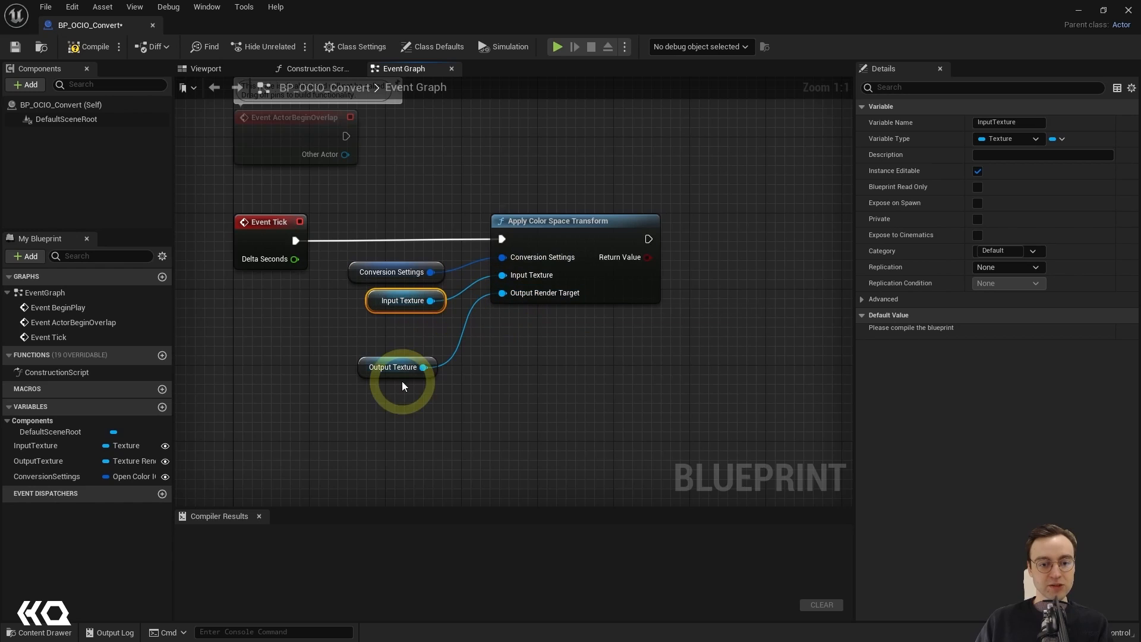
{"action": "left_click_drag", "start_coordinate": [399, 375], "coordinate": [405, 340]}
{"action": "left_click", "coordinate": [547, 413]}
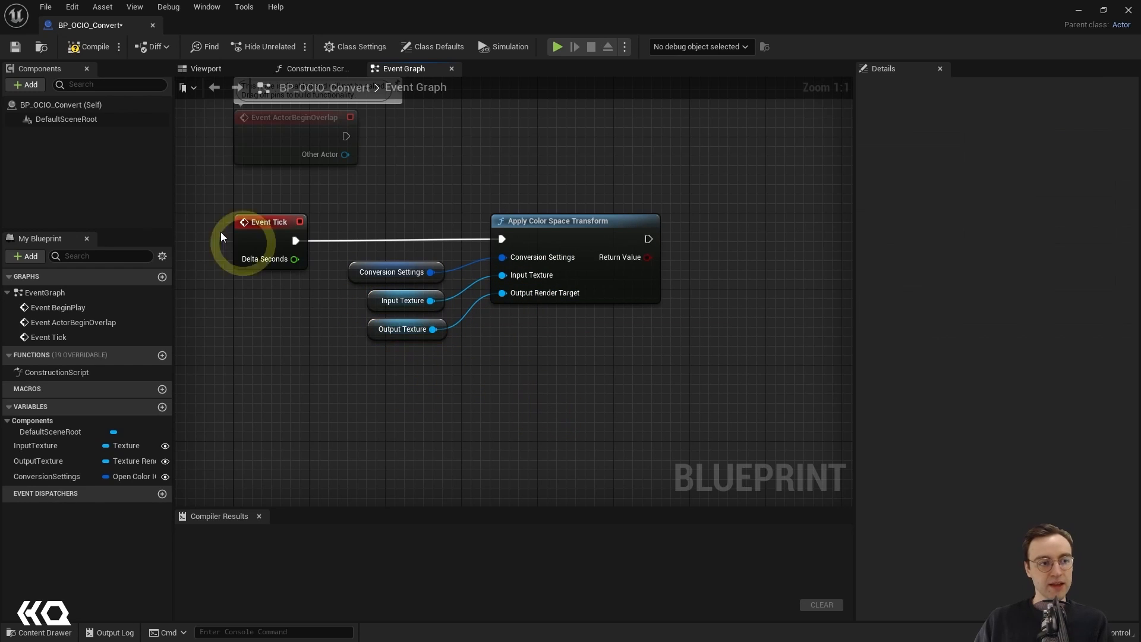
Step: Compile and save the BP_OCIO_Convert blueprint and close its editor
{"action": "left_click", "coordinate": [92, 46]}
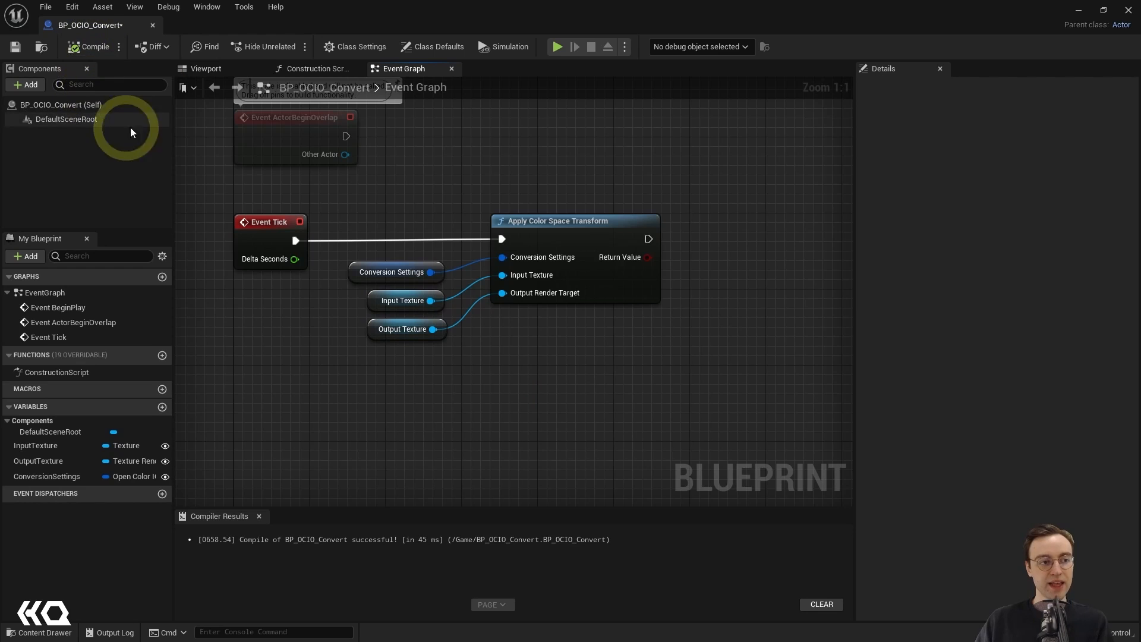
{"action": "left_click", "coordinate": [15, 46]}
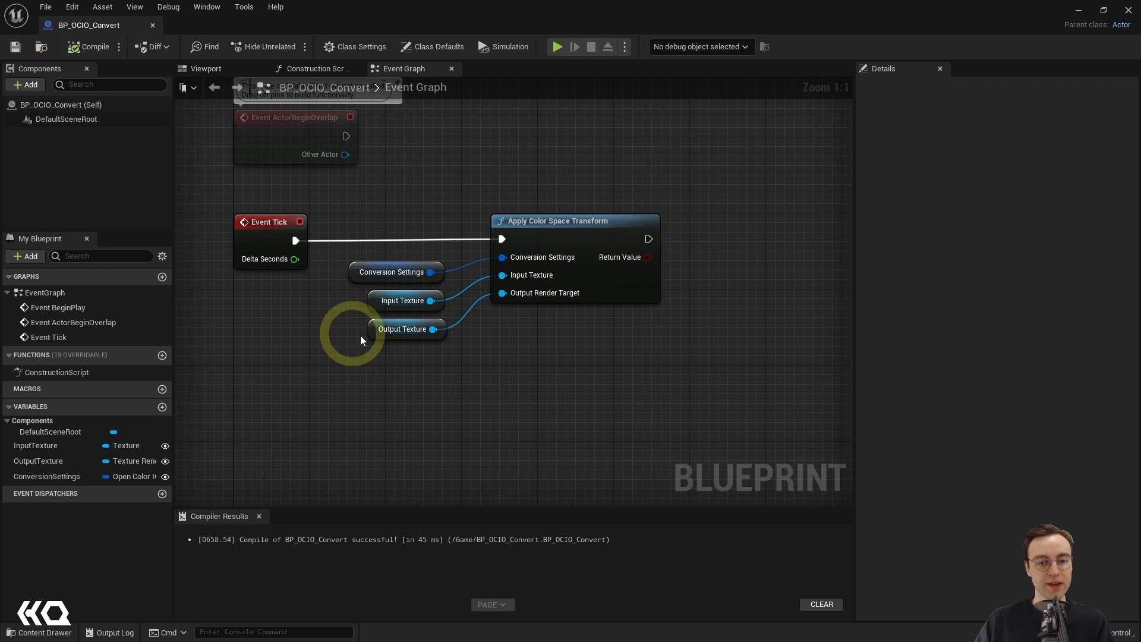
{"action": "left_click", "coordinate": [153, 25]}
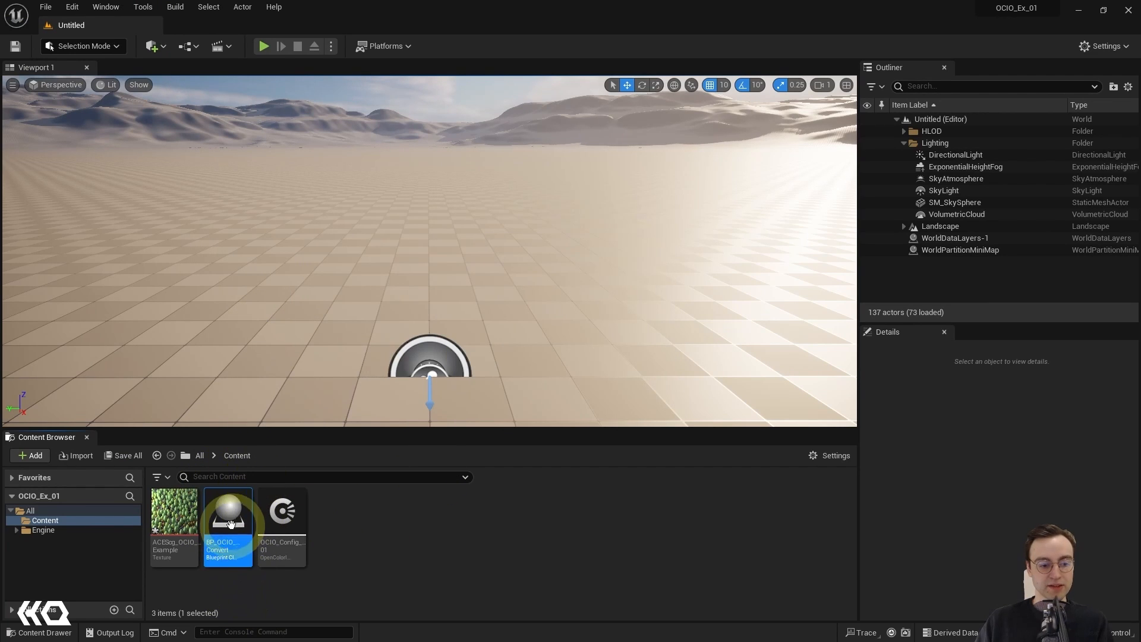
Step: Place an instance of the BP_OCIO_Convert blueprint in the level near the player start
{"action": "mouse_move", "coordinate": [229, 542]}
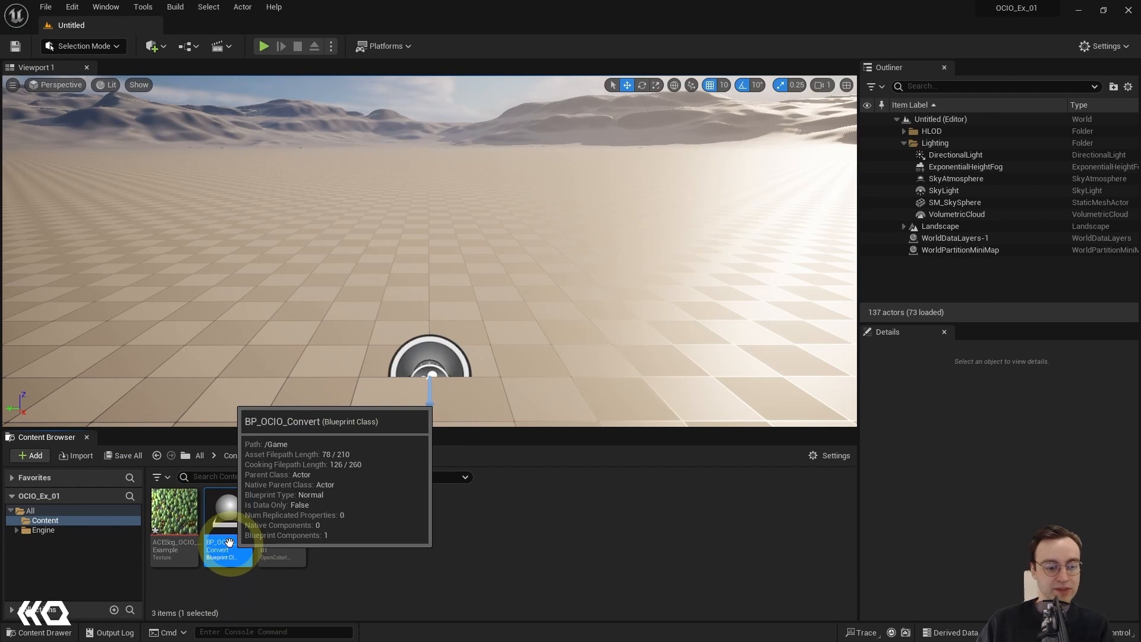
{"action": "left_click_drag", "start_coordinate": [229, 542], "coordinate": [363, 375]}
{"action": "left_click", "coordinate": [412, 569]}
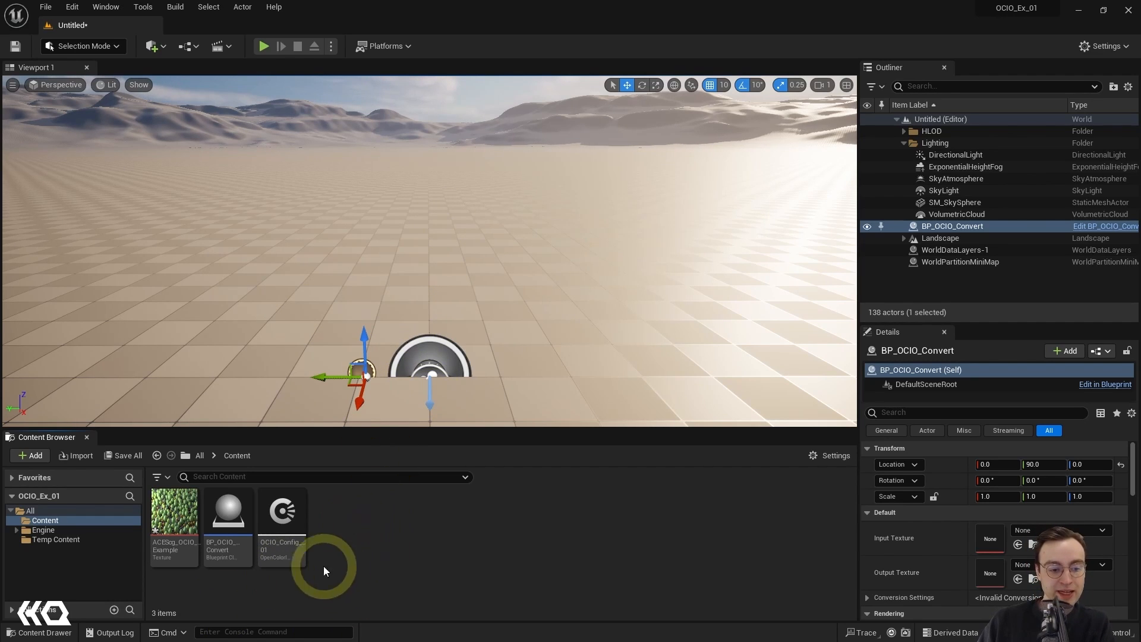
Step: Create a Render Target asset in the Content folder and name it RenderTarget2D
{"action": "right_click", "coordinate": [379, 518]}
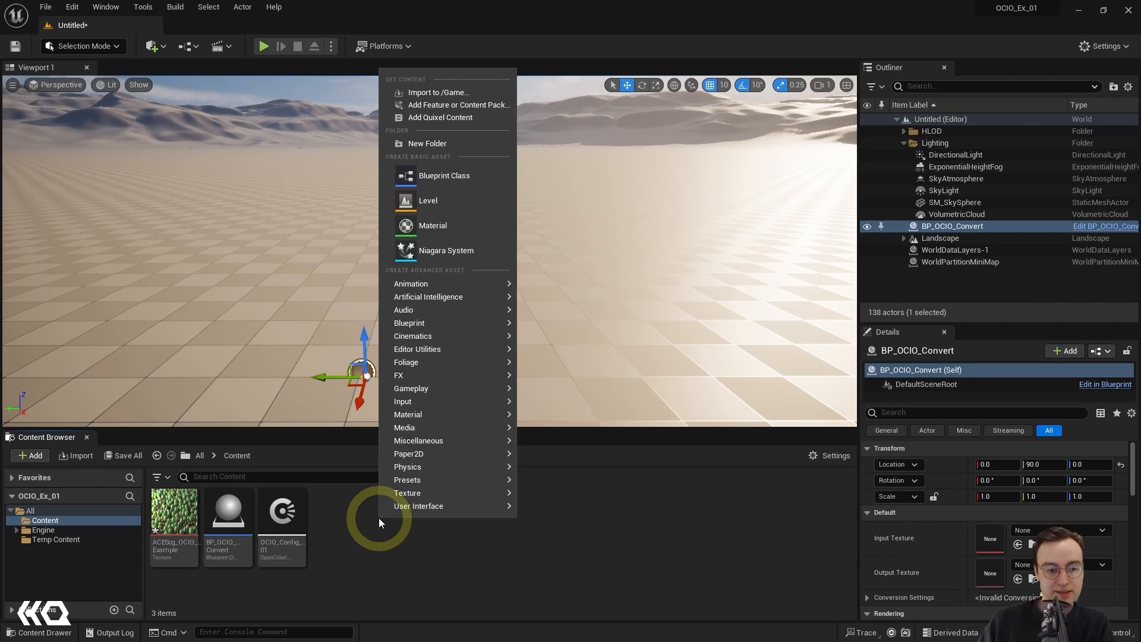
{"action": "type", "text": "re"}
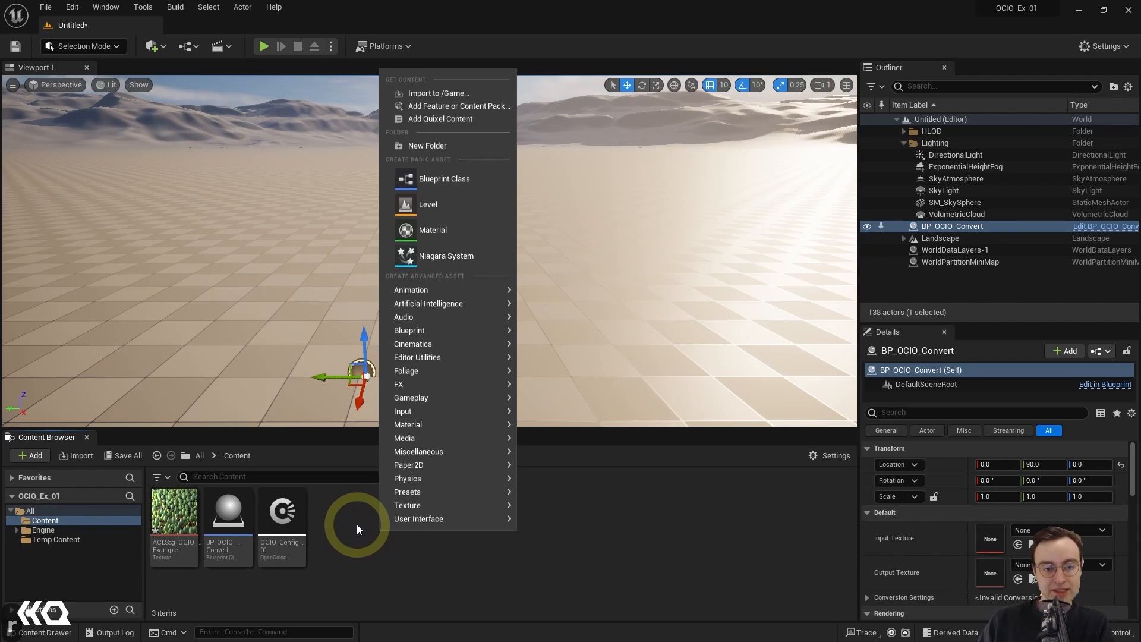
{"action": "type", "text": "nder target"}
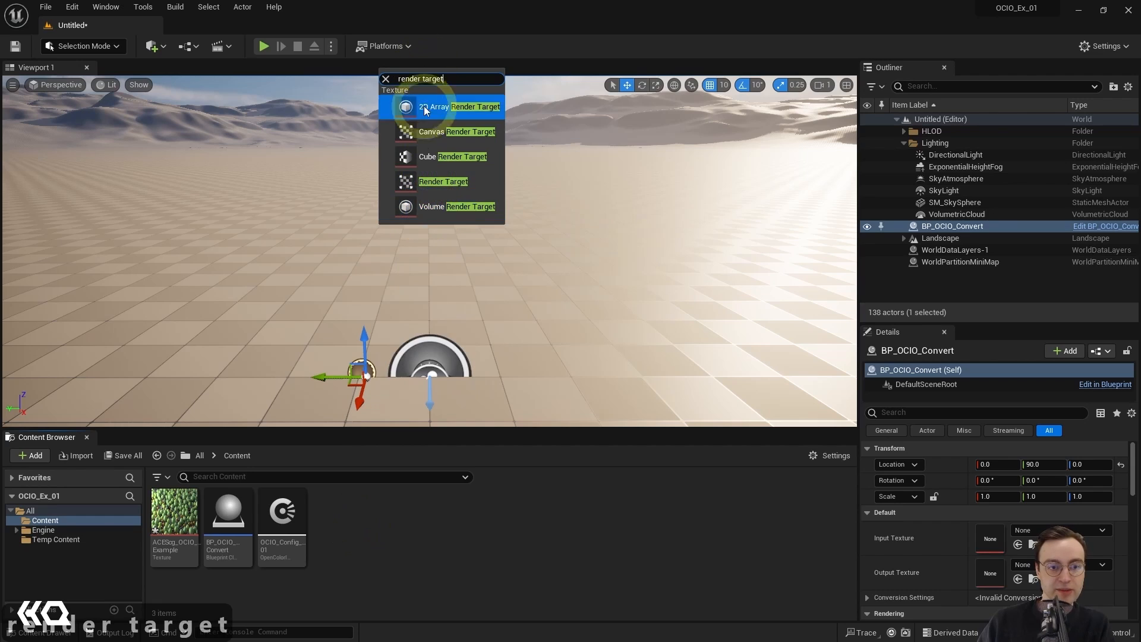
{"action": "left_click", "coordinate": [438, 180]}
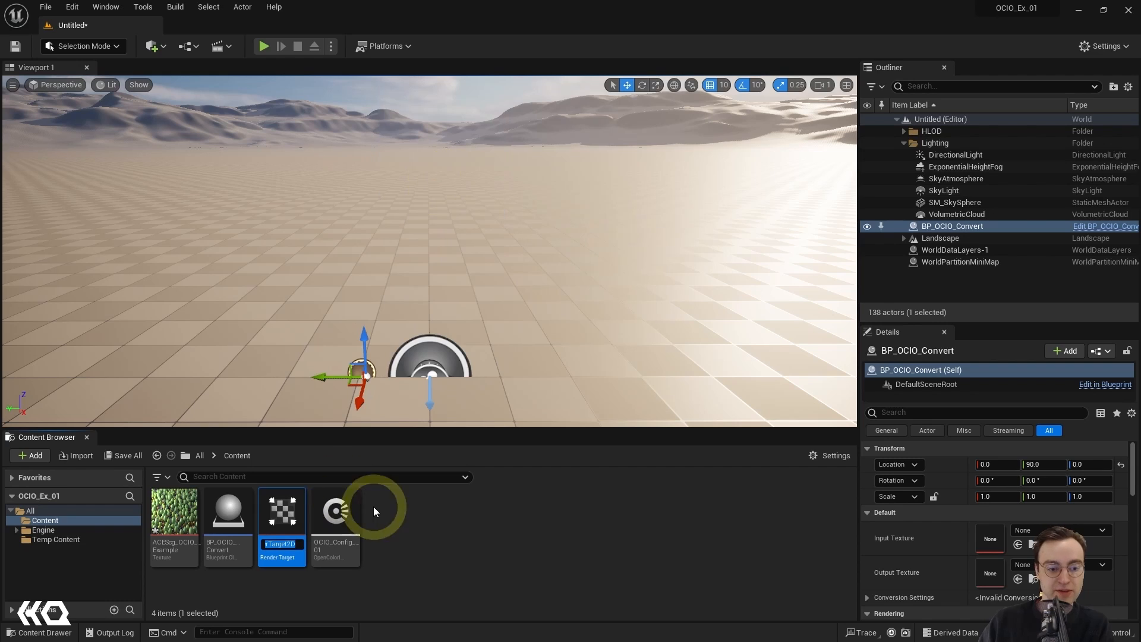
{"action": "type", "text": "Re"}
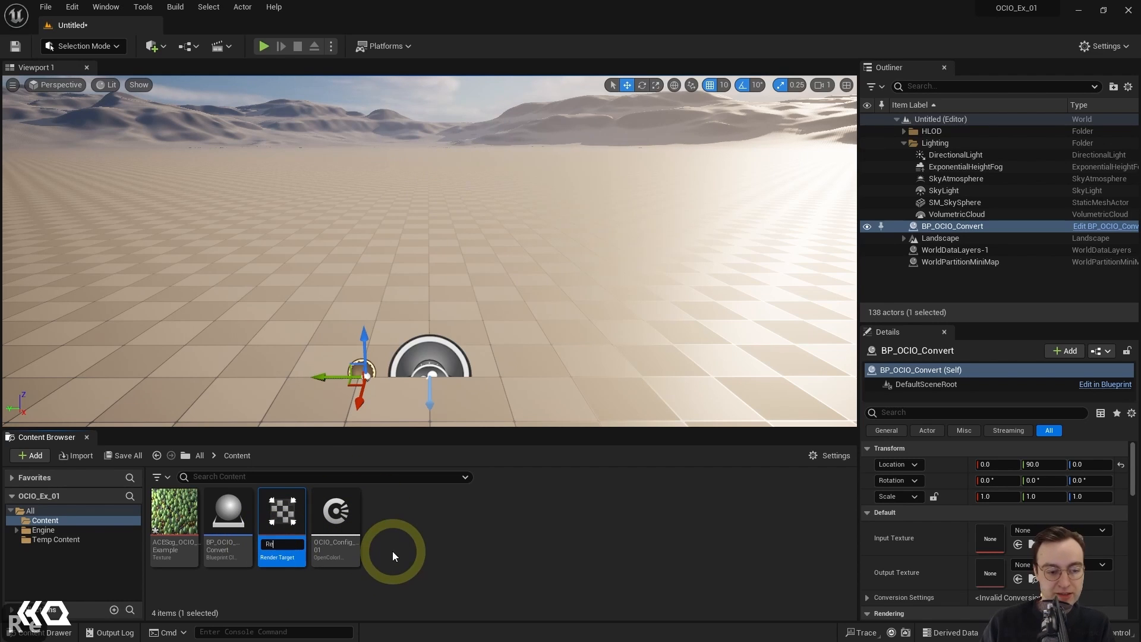
{"action": "type", "text": "nderTarget2"}
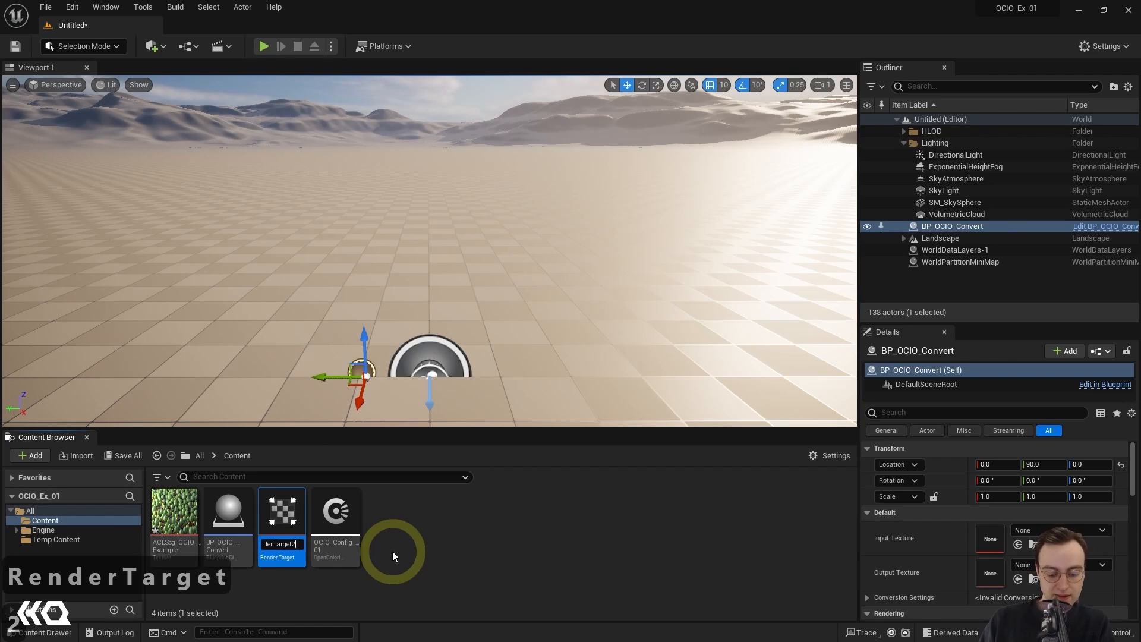
{"action": "type", "text": "D"}
{"action": "key", "text": "Return"}
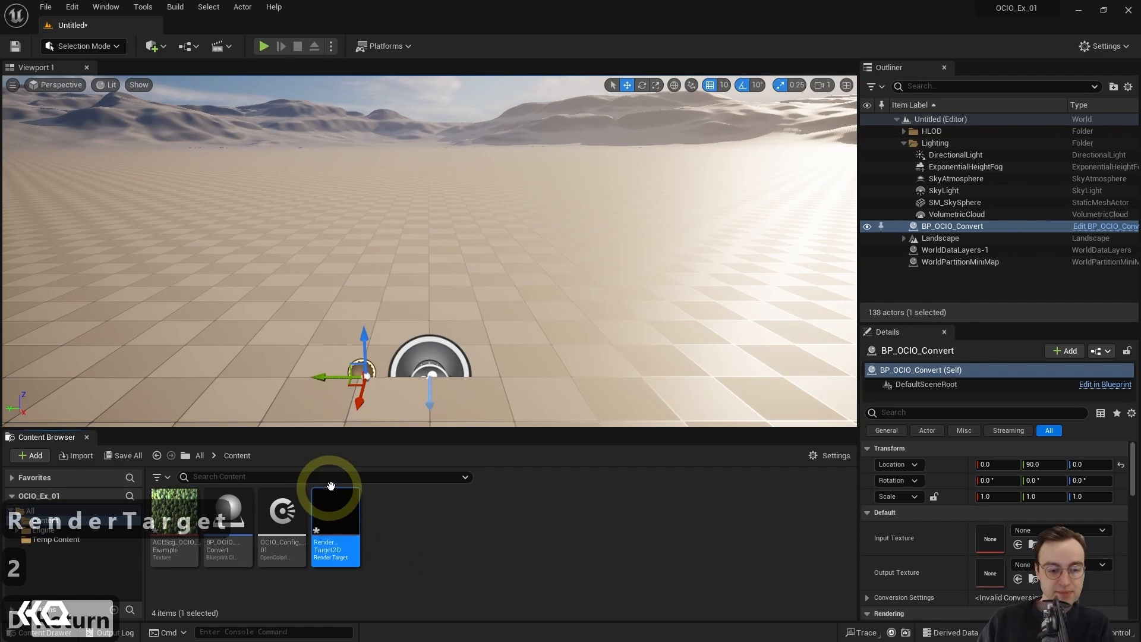
{"action": "left_click", "coordinate": [394, 529]}
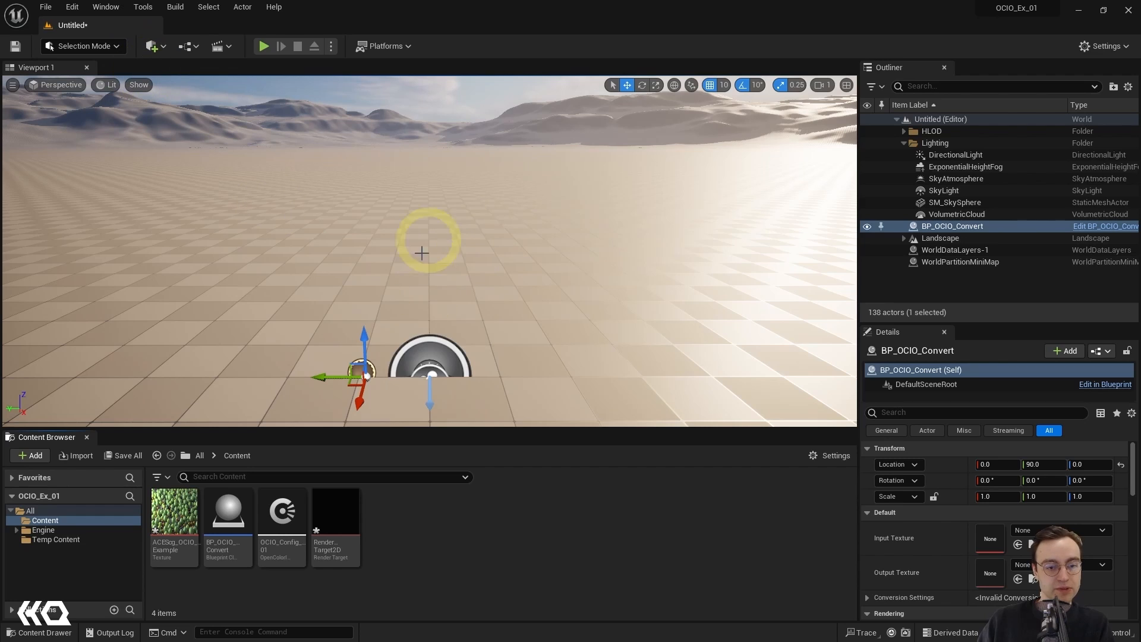
Step: Add a Plane shape to the level
{"action": "left_click", "coordinate": [159, 47]}
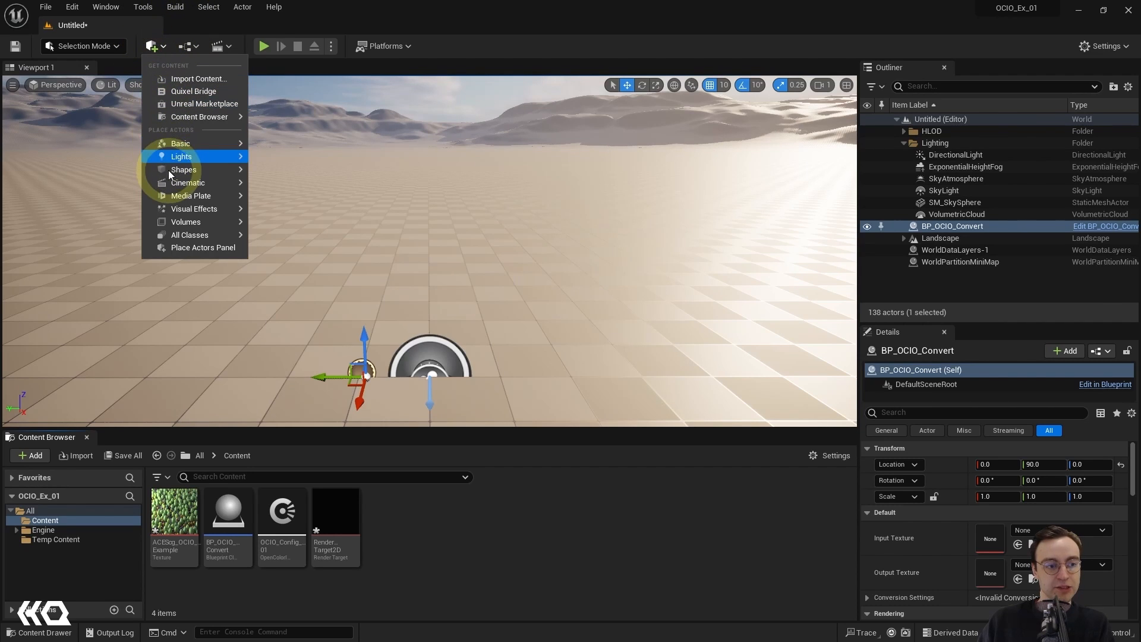
{"action": "mouse_move", "coordinate": [166, 170]}
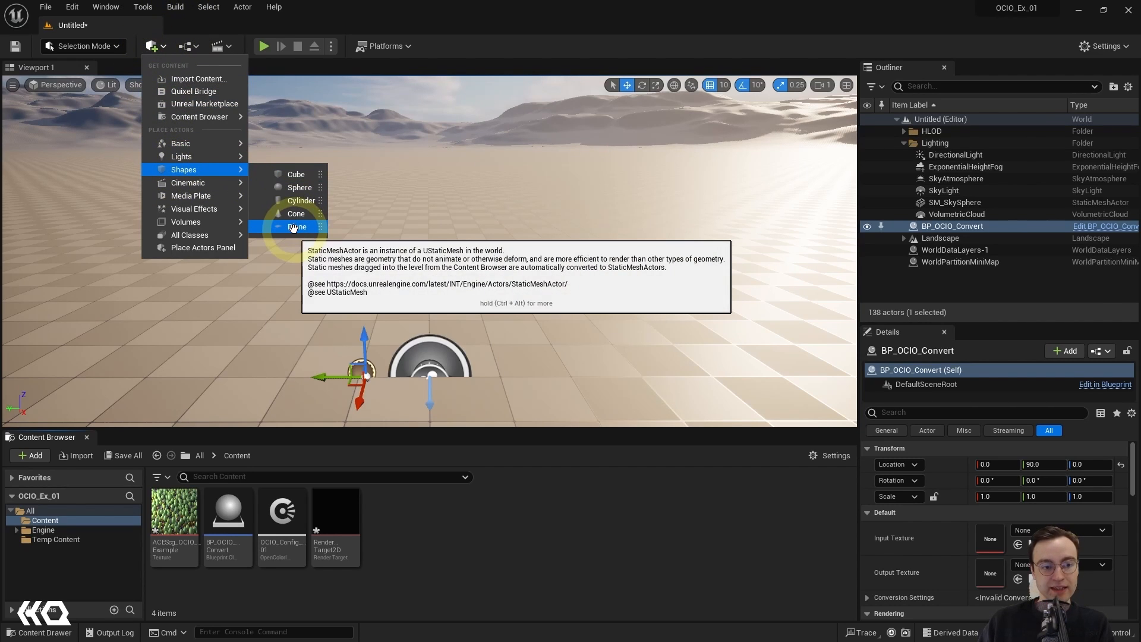
{"action": "left_click", "coordinate": [294, 227]}
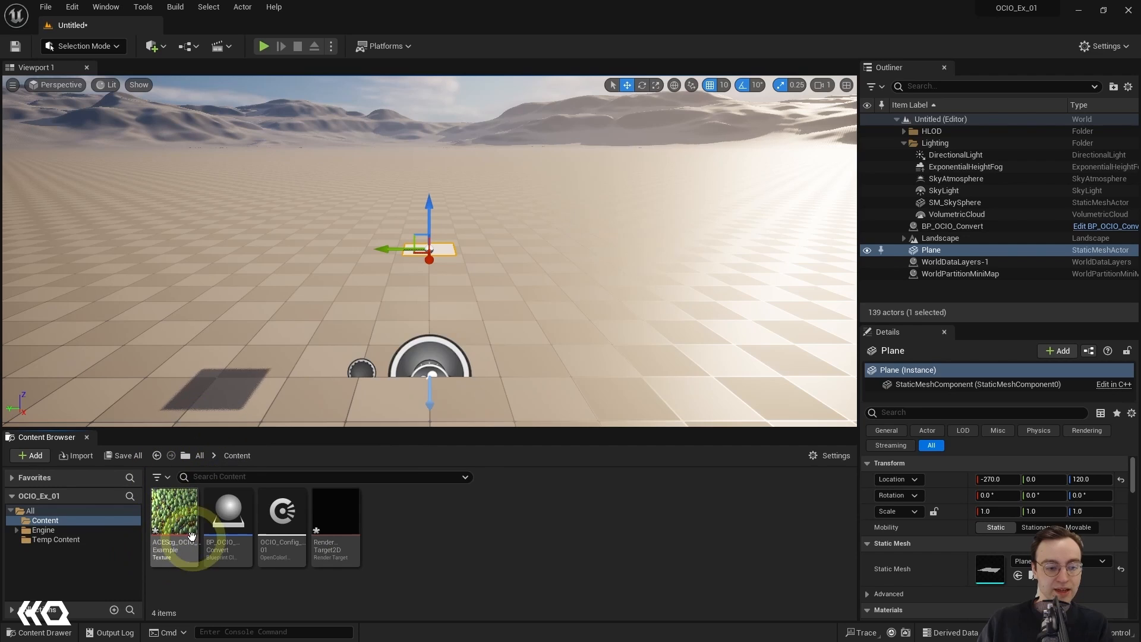
Step: Stand the plane upright by setting its rotation to 90° on X and -90° on Z
{"action": "mouse_move", "coordinate": [179, 525]}
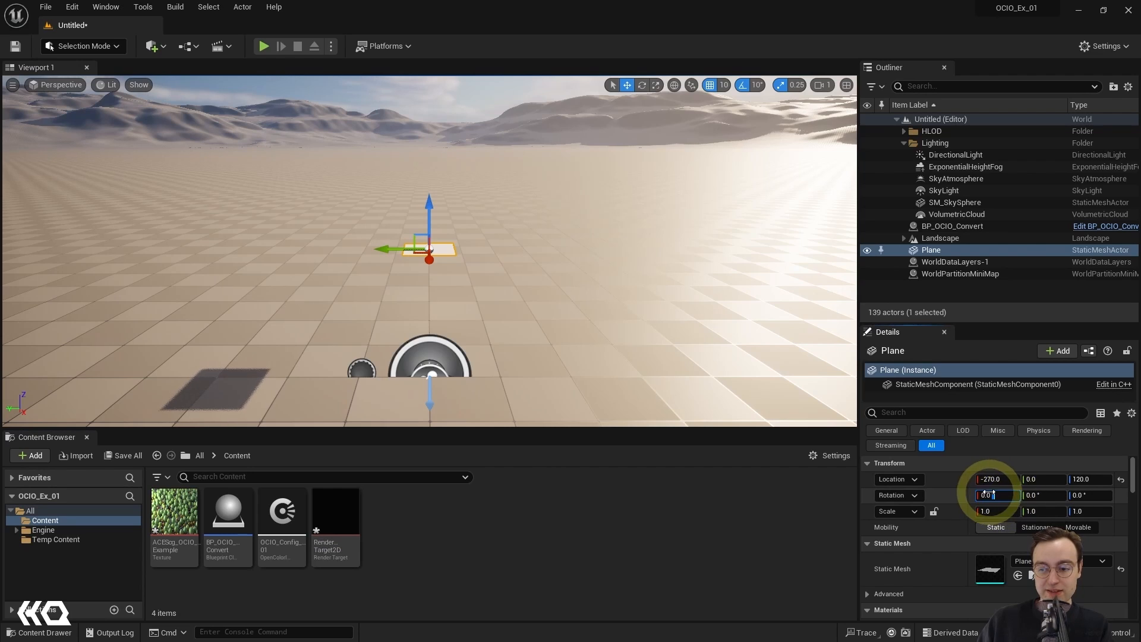
{"action": "left_click_drag", "start_coordinate": [1002, 496], "coordinate": [970, 498]}
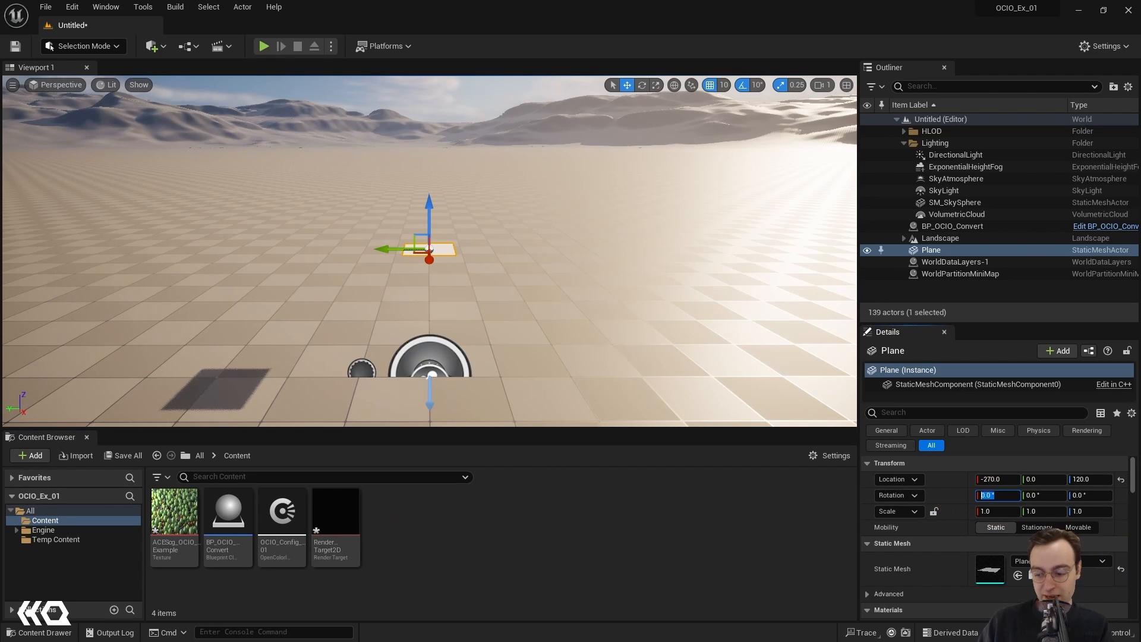
{"action": "type", "text": "90"}
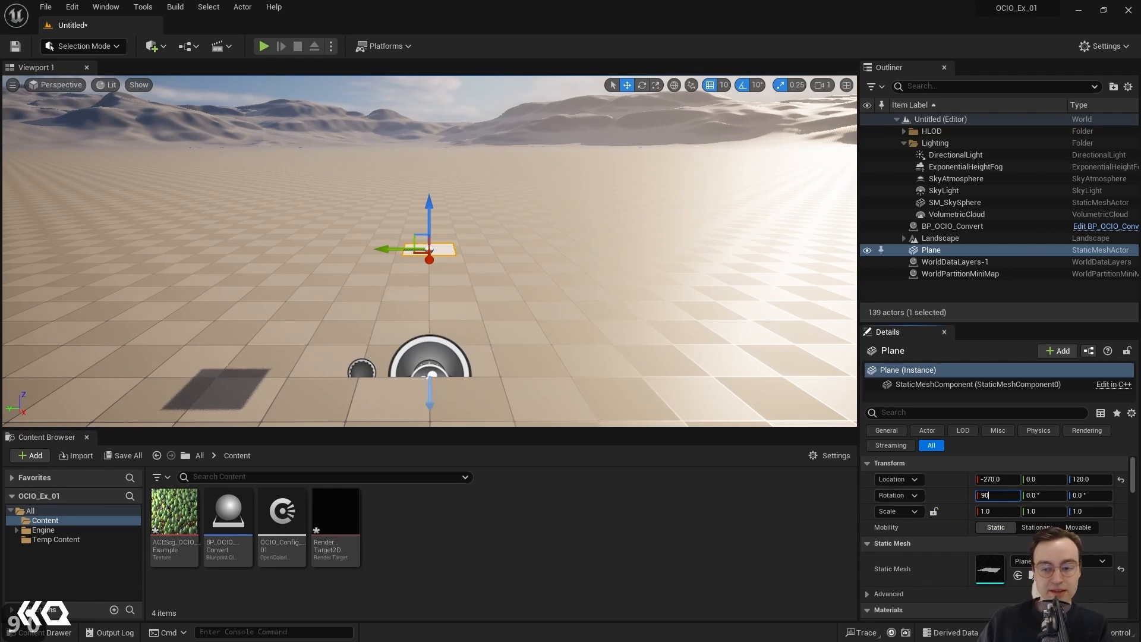
{"action": "key", "text": "Return"}
{"action": "left_click", "coordinate": [1079, 495]}
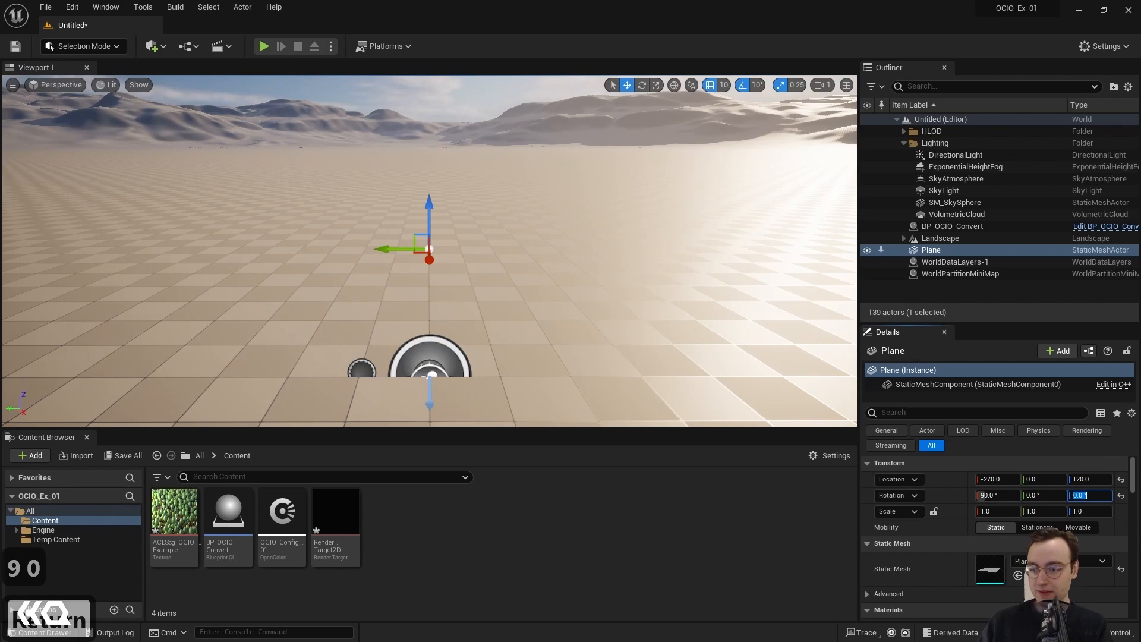
{"action": "type", "text": "90"}
{"action": "key", "text": "Return"}
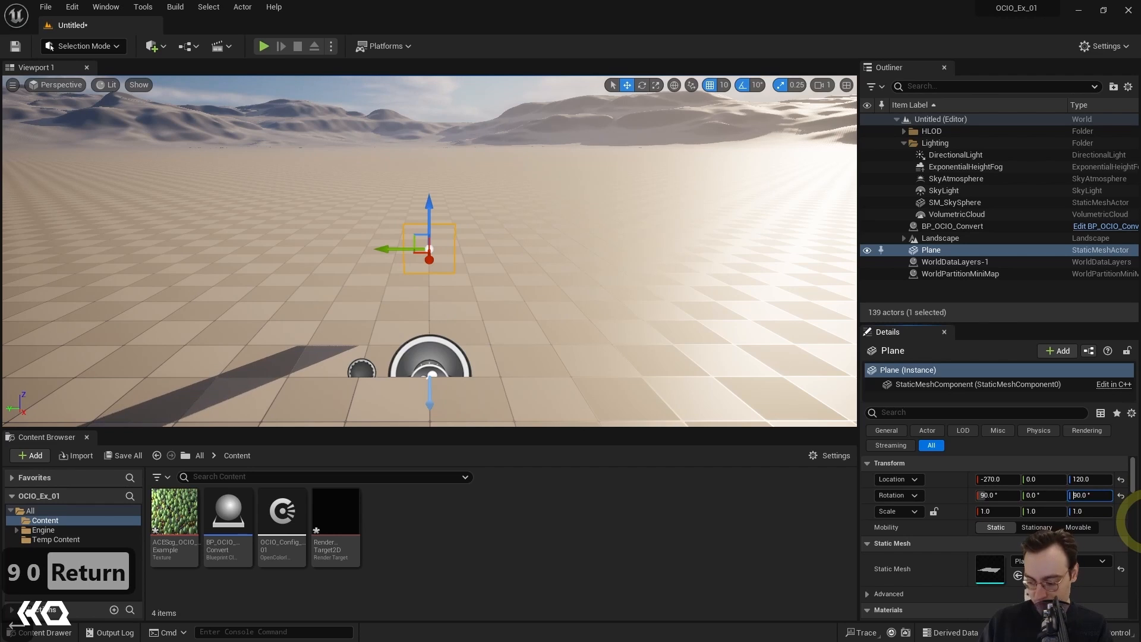
{"action": "key", "text": "Return"}
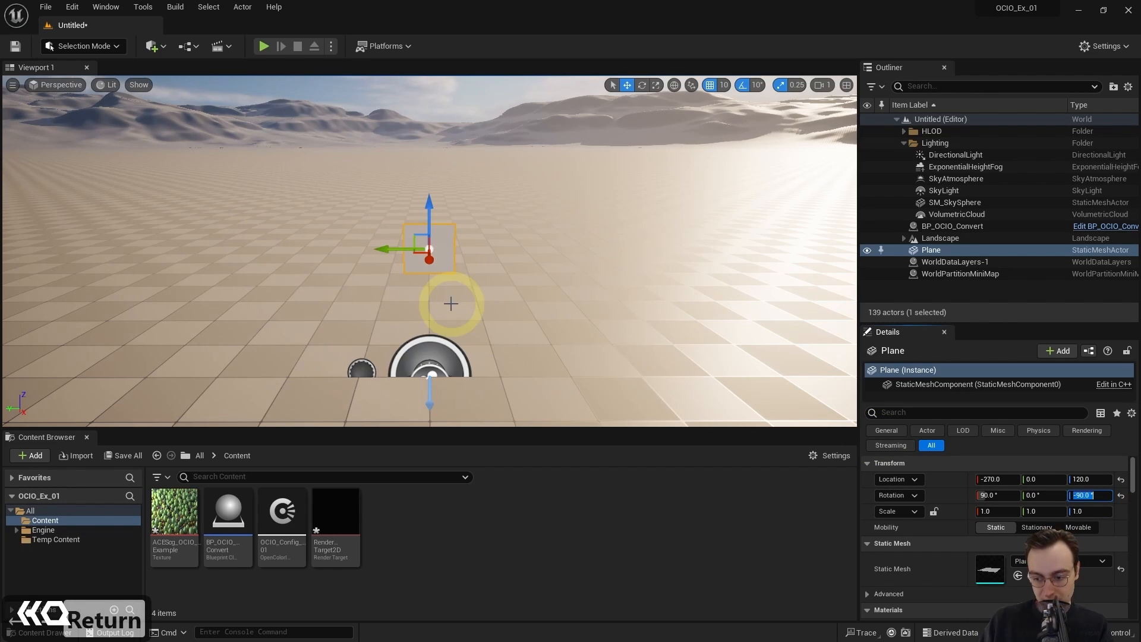
Step: Set the plane's X scale to 1.777, leaving the other axes at 1.0
{"action": "mouse_move", "coordinate": [194, 507]}
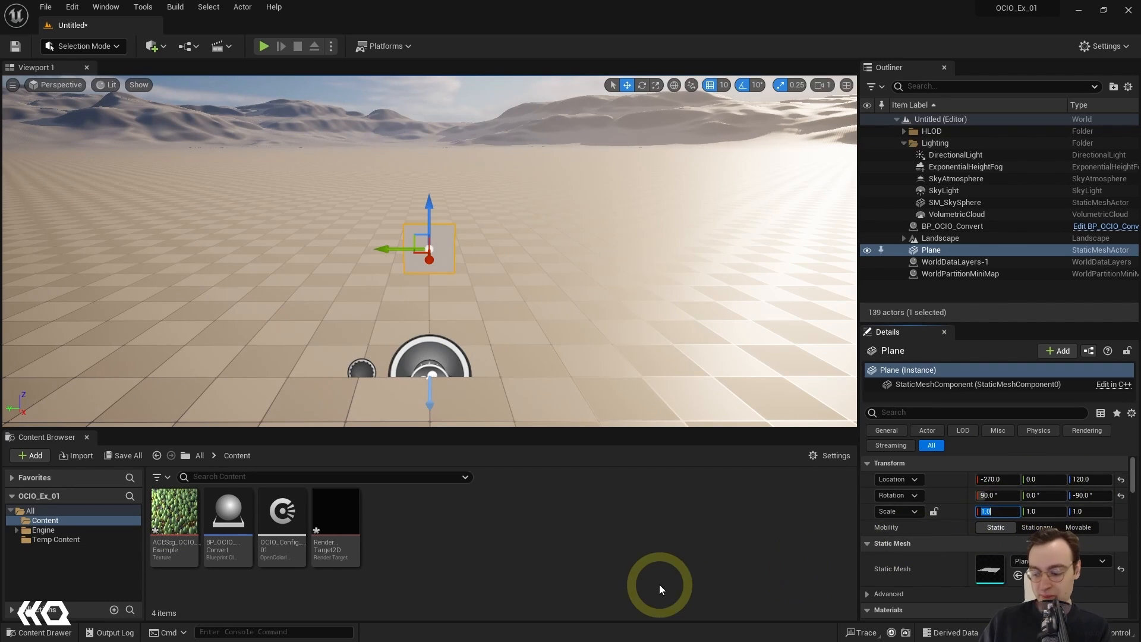
{"action": "type", "text": "1.77"}
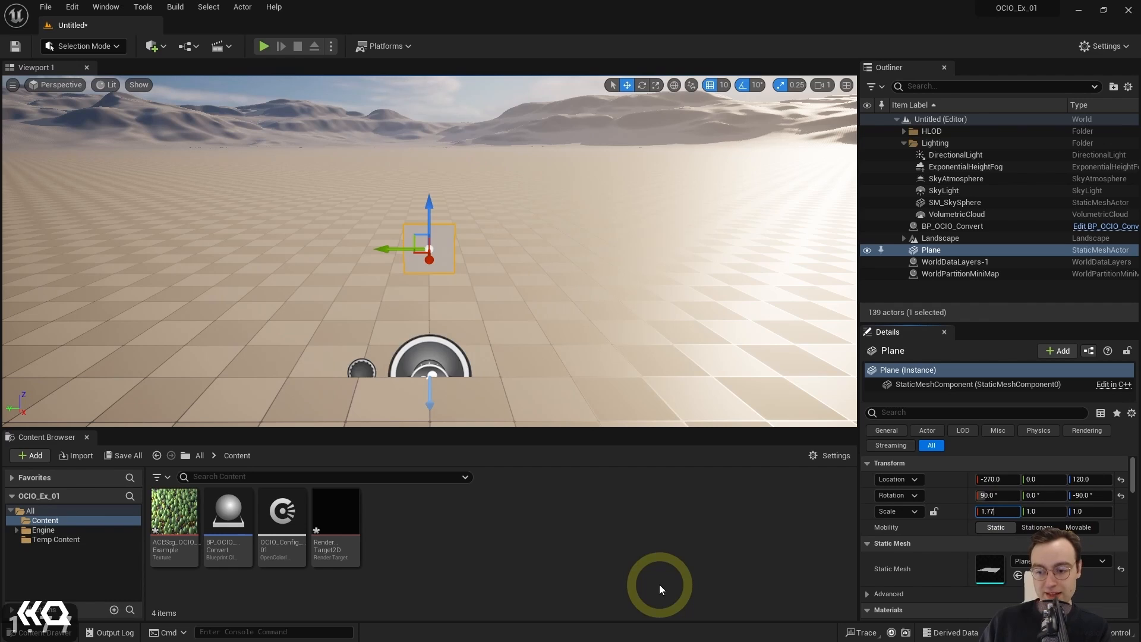
{"action": "type", "text": "7"}
{"action": "key", "text": "Return"}
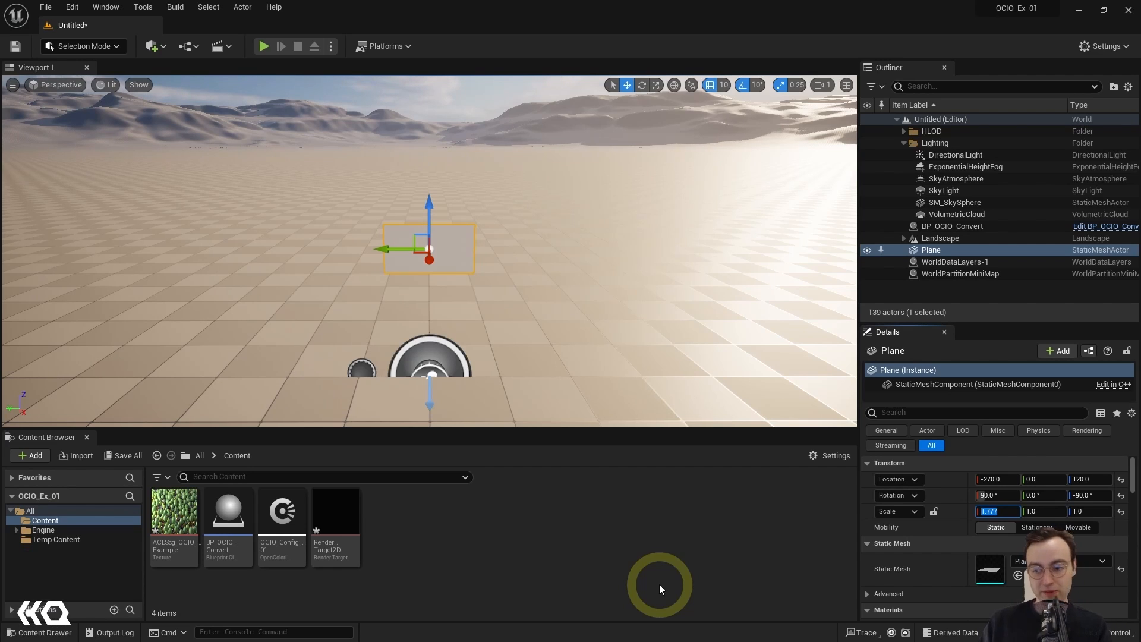
{"action": "left_click", "coordinate": [711, 572]}
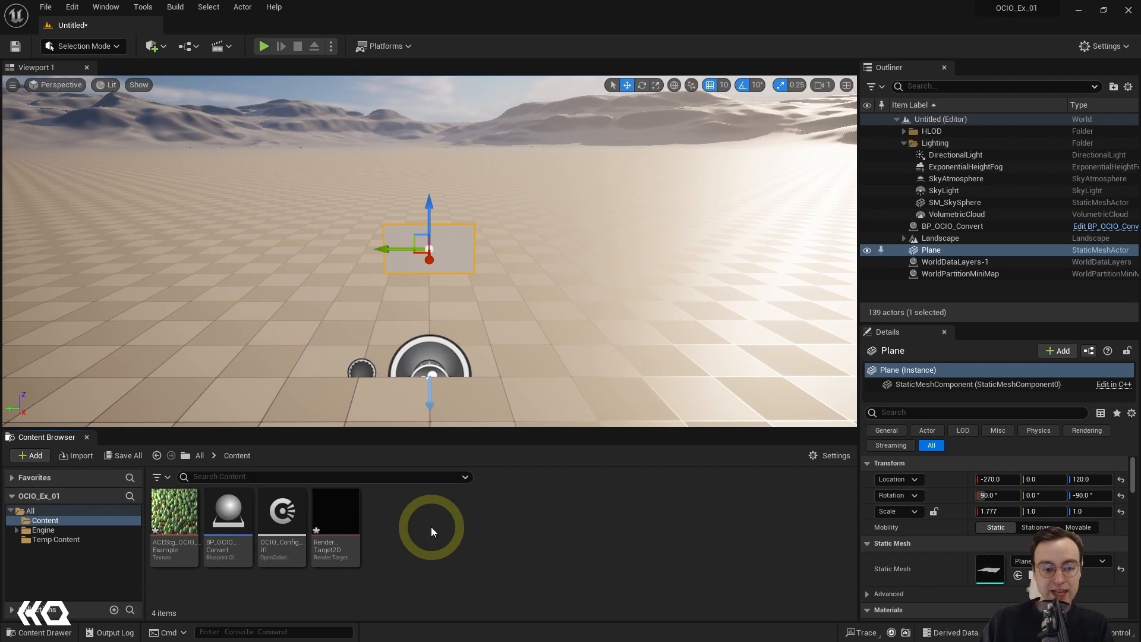
Step: Apply the RenderTarget2D asset to the plane in the level as its material
{"action": "left_click", "coordinate": [335, 521]}
{"action": "left_click_drag", "start_coordinate": [336, 522], "coordinate": [438, 247]}
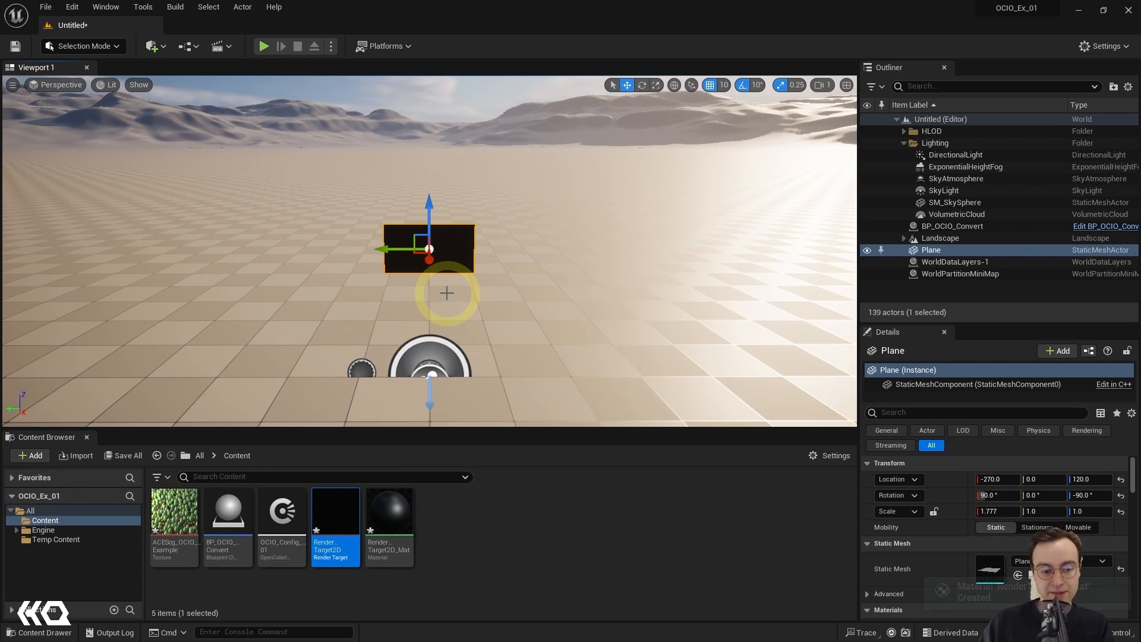
{"action": "left_click", "coordinate": [485, 567]}
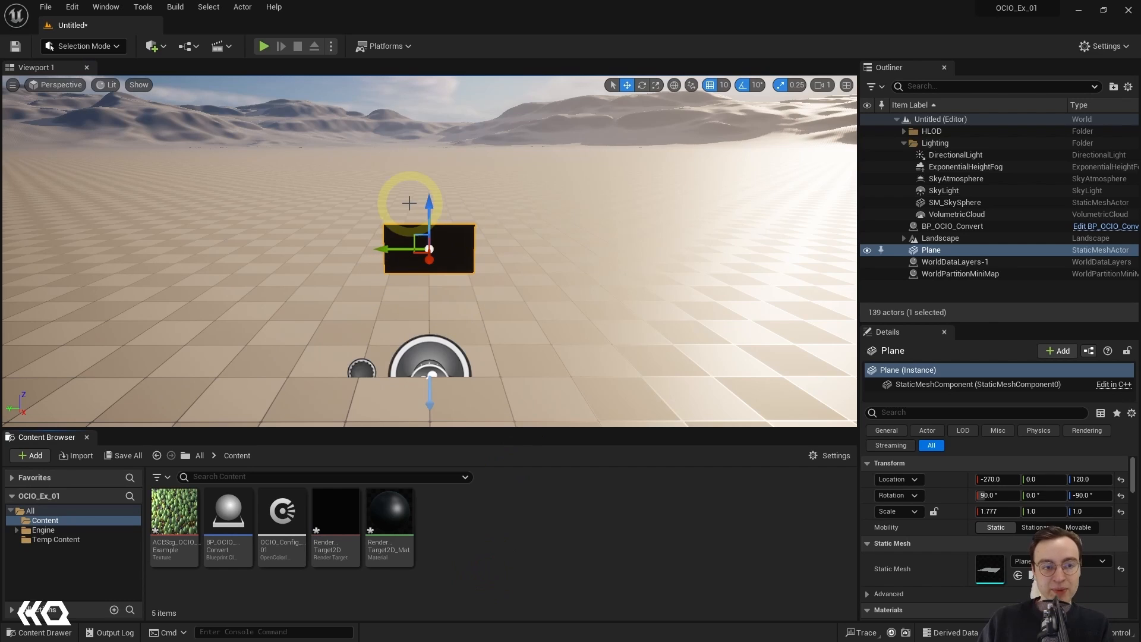
Step: Play the level to check the plane's render target output, and stop the simulation
{"action": "left_click", "coordinate": [264, 46]}
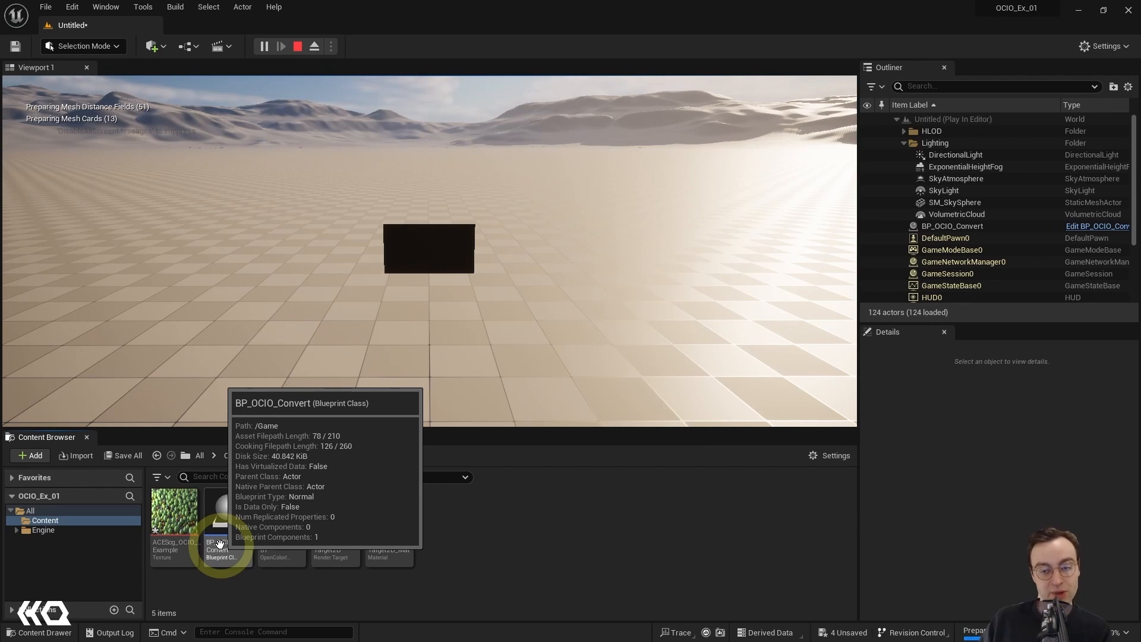
{"action": "left_click", "coordinate": [437, 278]}
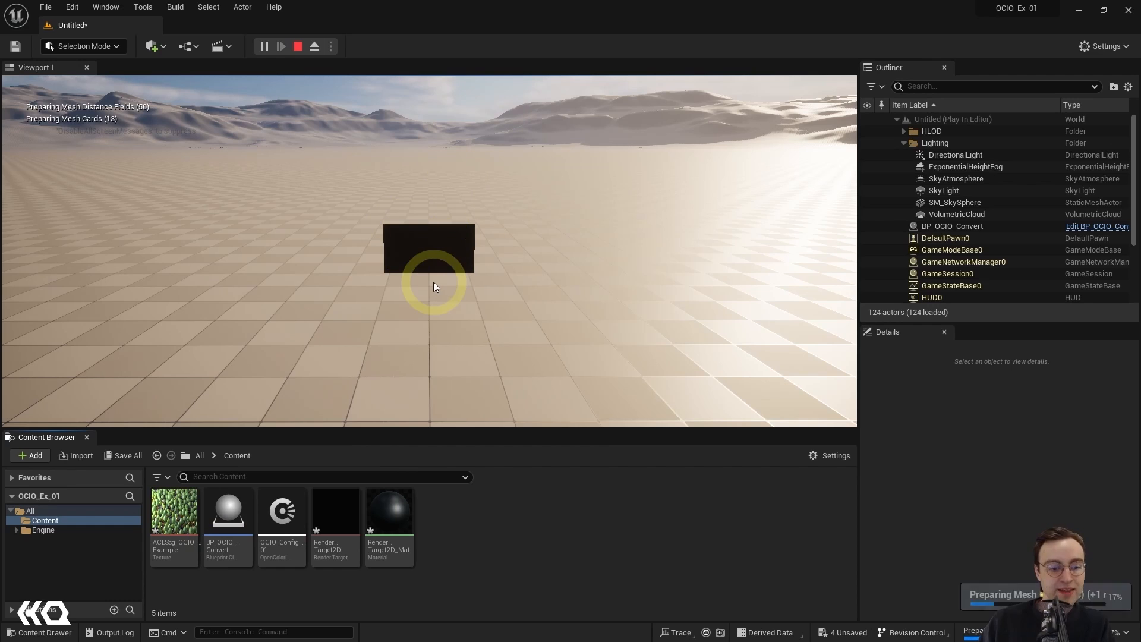
{"action": "left_click", "coordinate": [297, 46]}
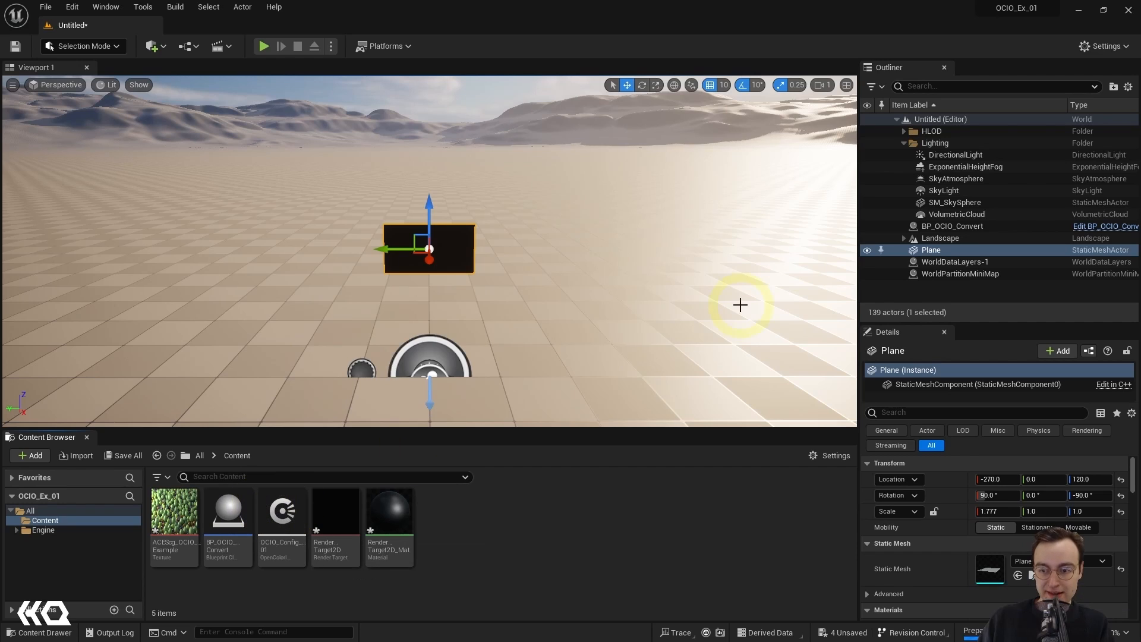
Step: On the BP_OCIO_Convert actor, assign ACEScg_OCIO_Example as the Input Texture and RenderTarget2D as the Output Texture
{"action": "left_click", "coordinate": [968, 226]}
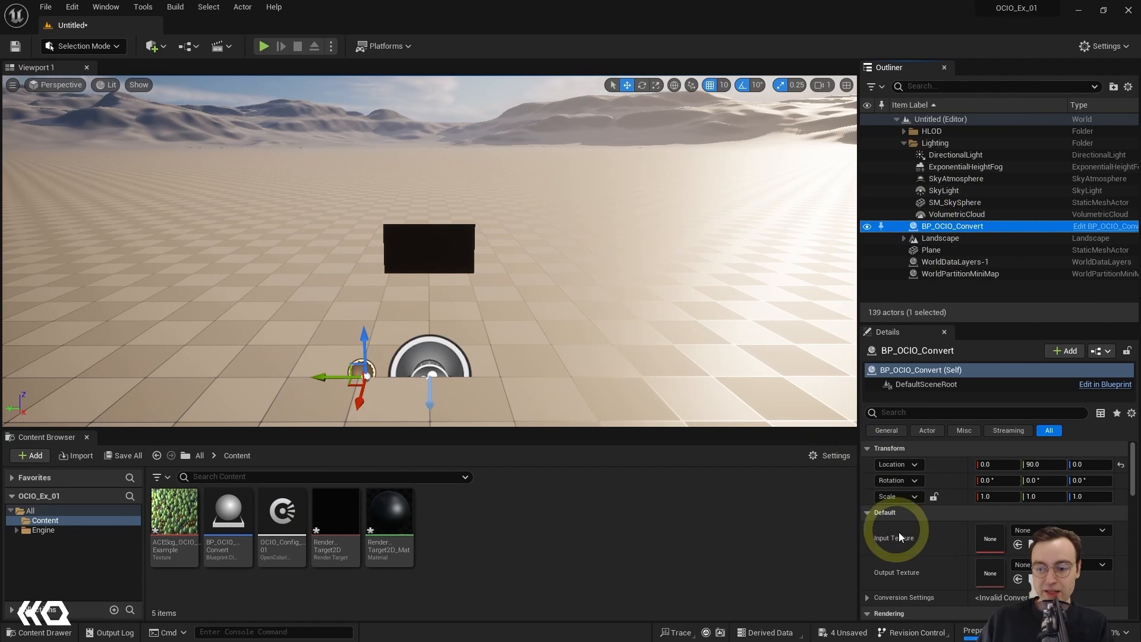
{"action": "scroll", "coordinate": [915, 540], "scroll_direction": "down", "scroll_amount": 2}
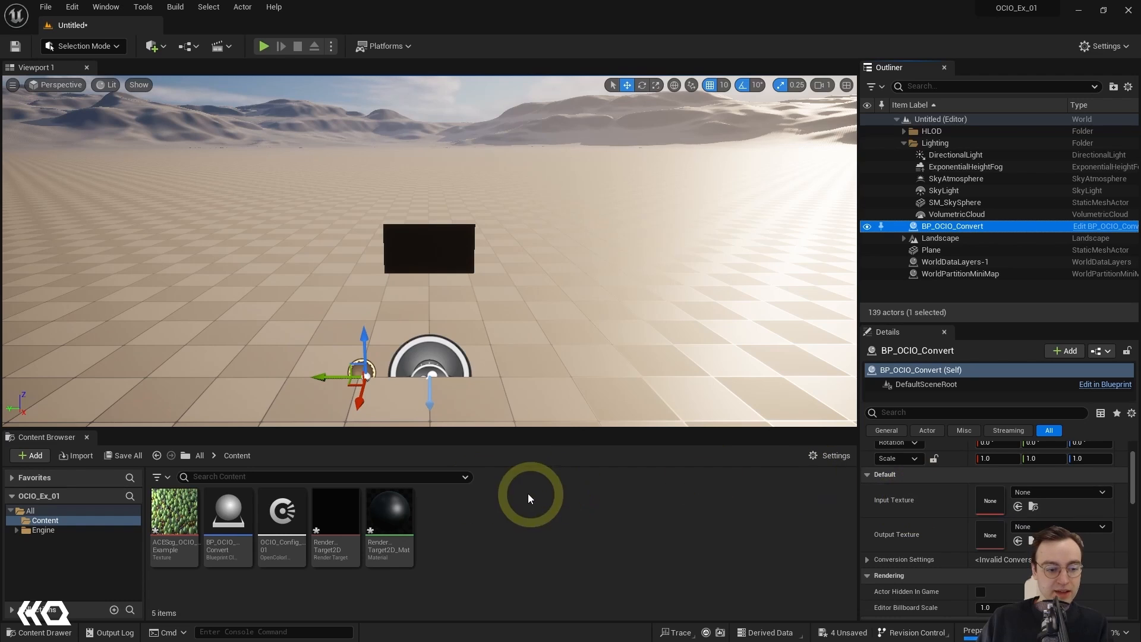
{"action": "mouse_move", "coordinate": [169, 516]}
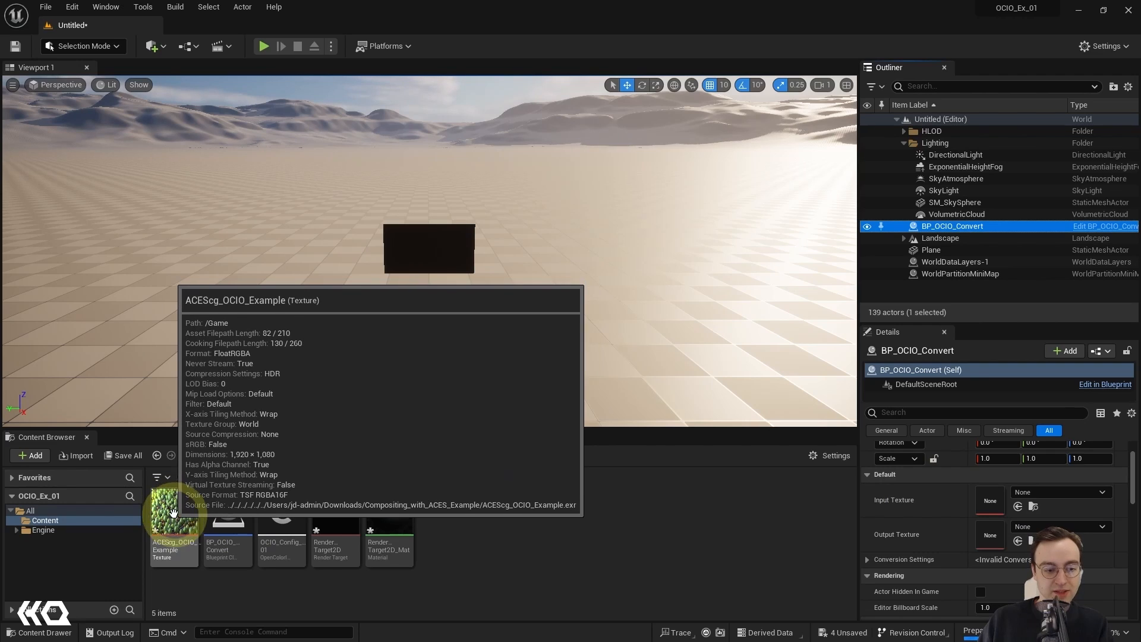
{"action": "left_click", "coordinate": [175, 511]}
{"action": "left_click_drag", "start_coordinate": [176, 510], "coordinate": [1003, 501]}
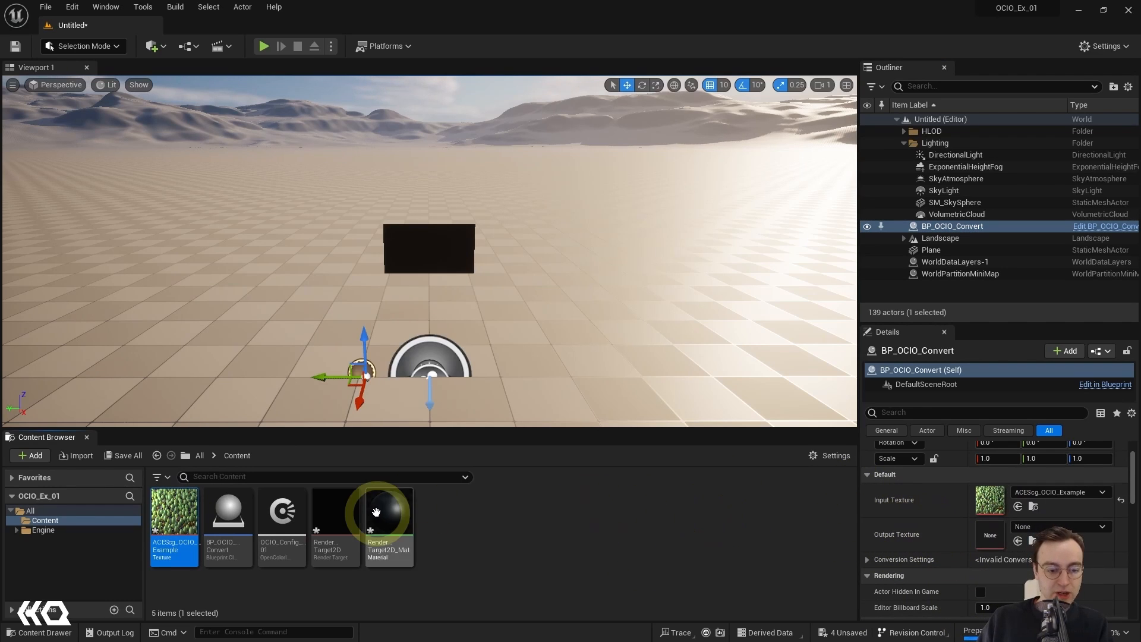
{"action": "left_click_drag", "start_coordinate": [339, 510], "coordinate": [994, 536]}
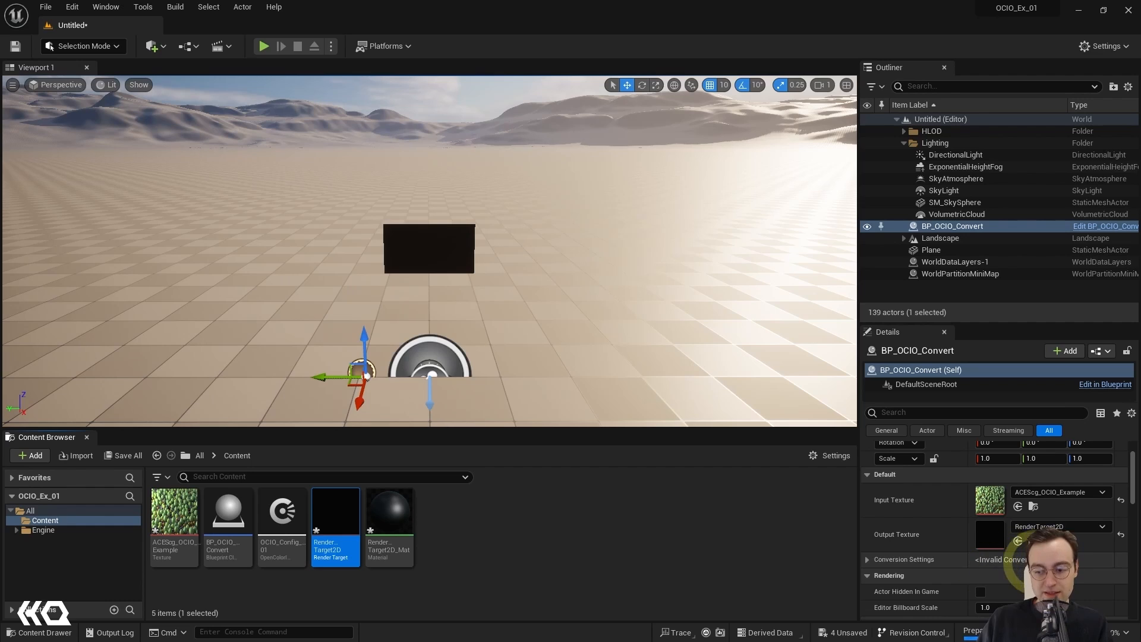
Step: Configure the actor's Conversion Settings with OCIO_Config_01 as source configuration, transforming from ACEScg to Linear Rec.709 (sRGB)
{"action": "left_click", "coordinate": [866, 560]}
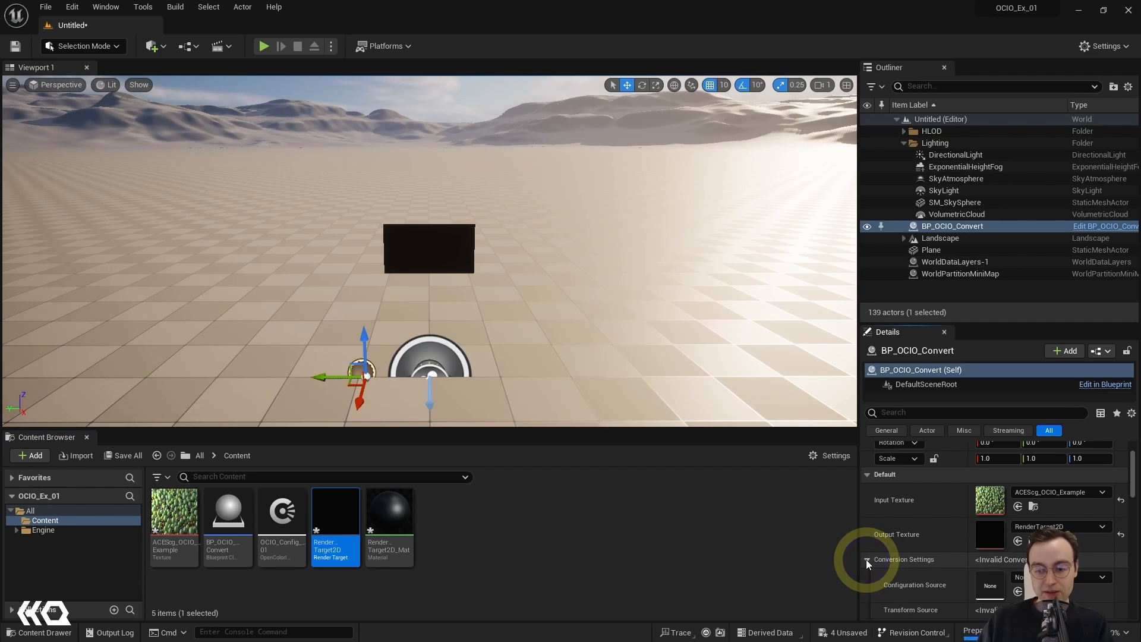
{"action": "scroll", "coordinate": [889, 560], "scroll_direction": "down", "scroll_amount": 2}
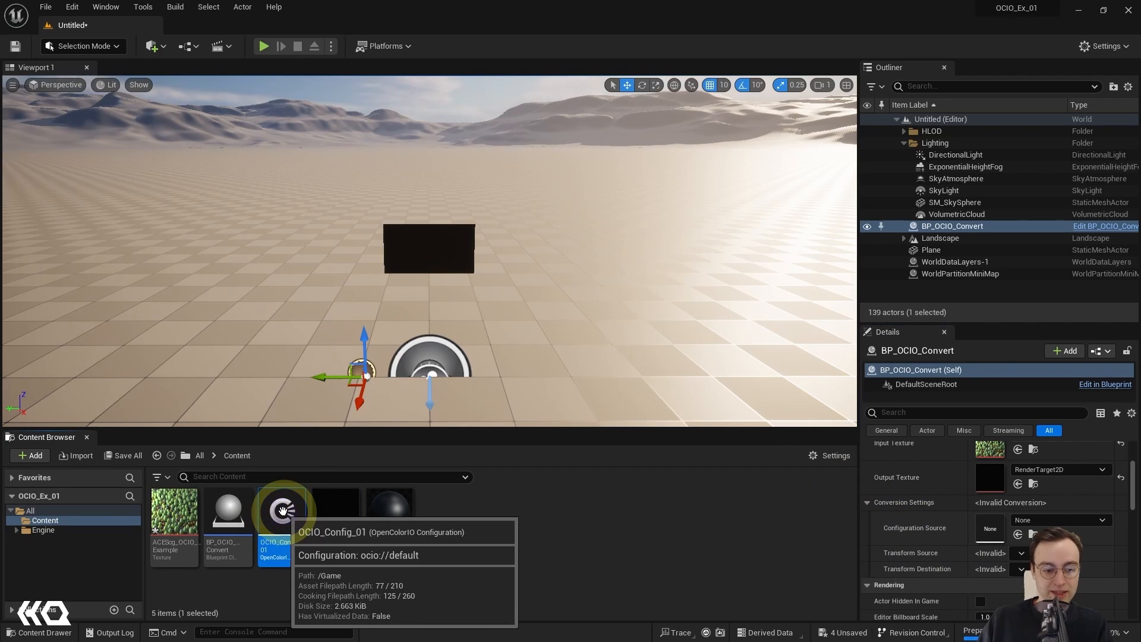
{"action": "left_click_drag", "start_coordinate": [283, 510], "coordinate": [1003, 524]}
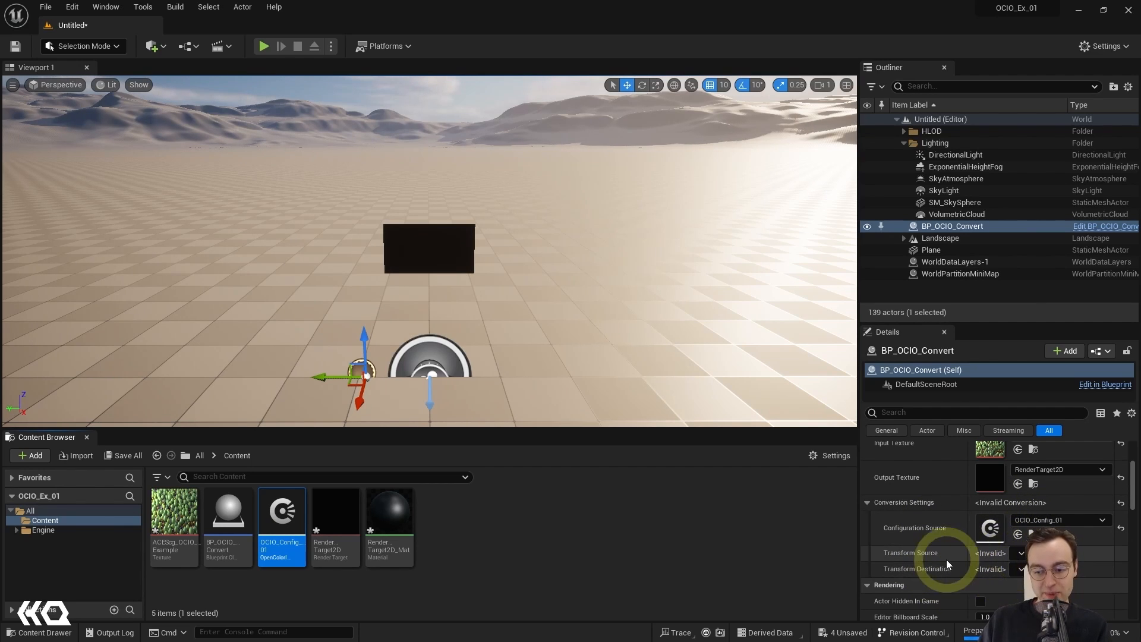
{"action": "left_click", "coordinate": [1021, 553]}
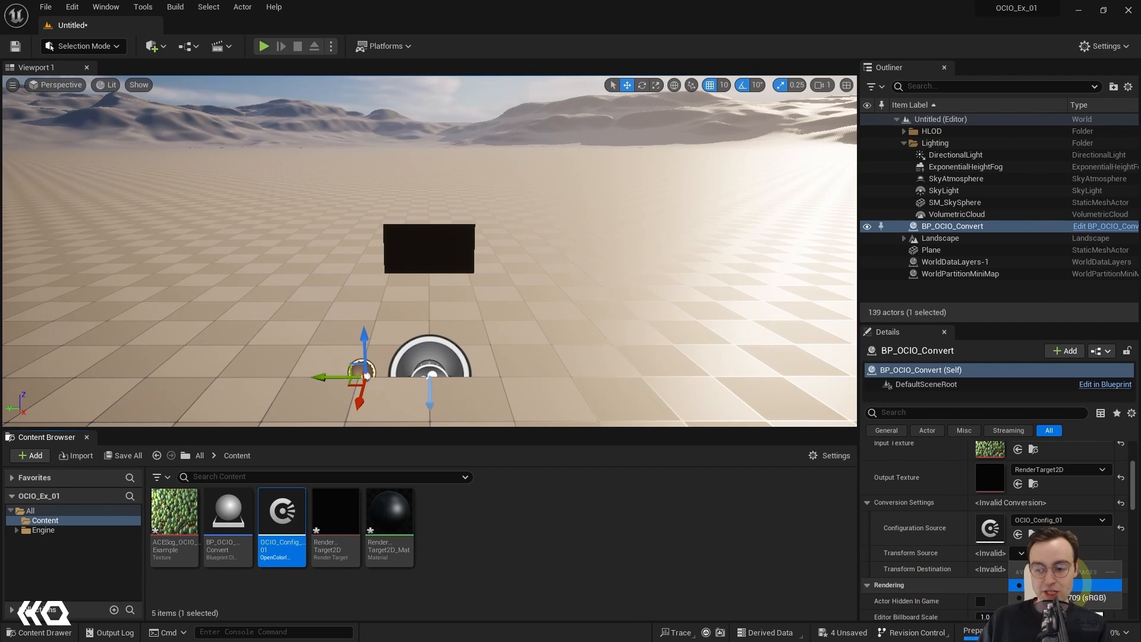
{"action": "left_click", "coordinate": [1070, 584]}
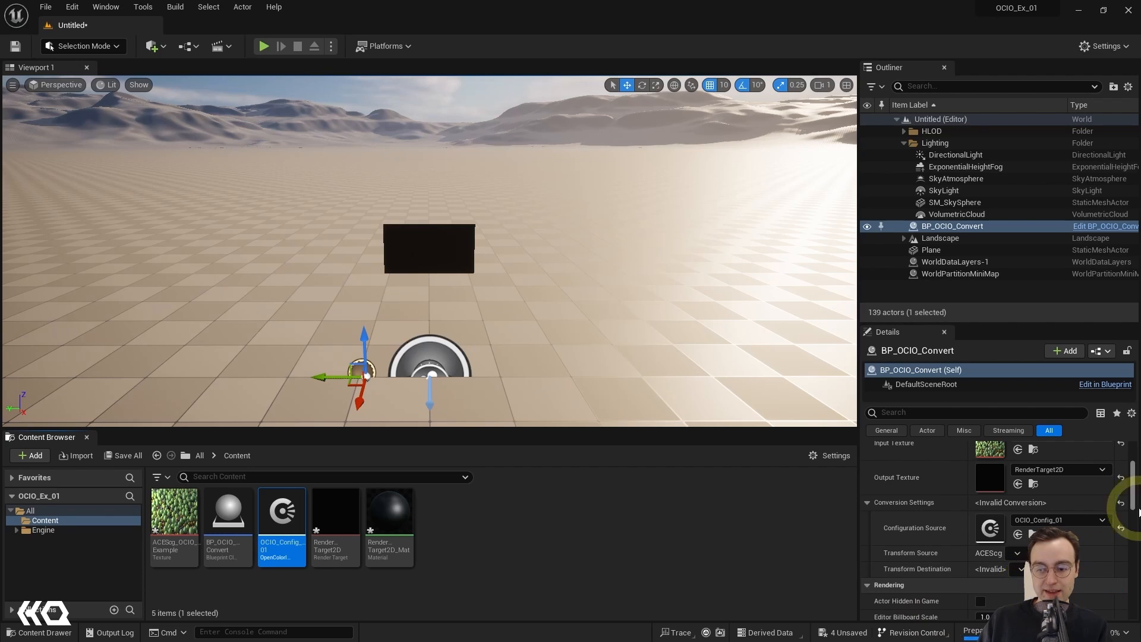
{"action": "left_click", "coordinate": [1020, 569]}
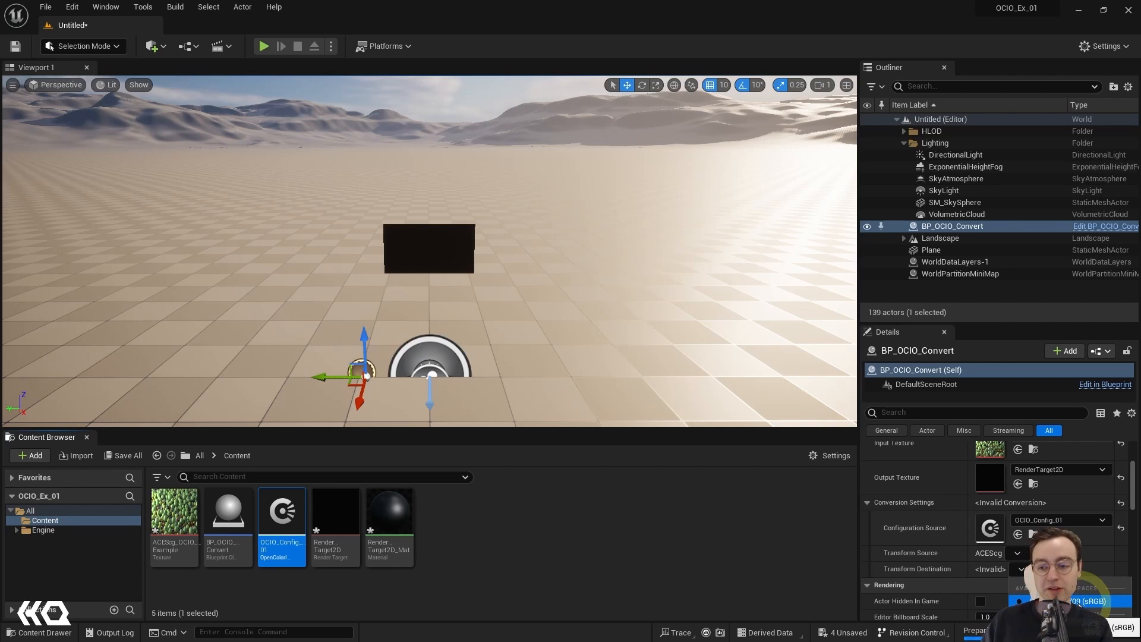
{"action": "left_click", "coordinate": [1099, 600]}
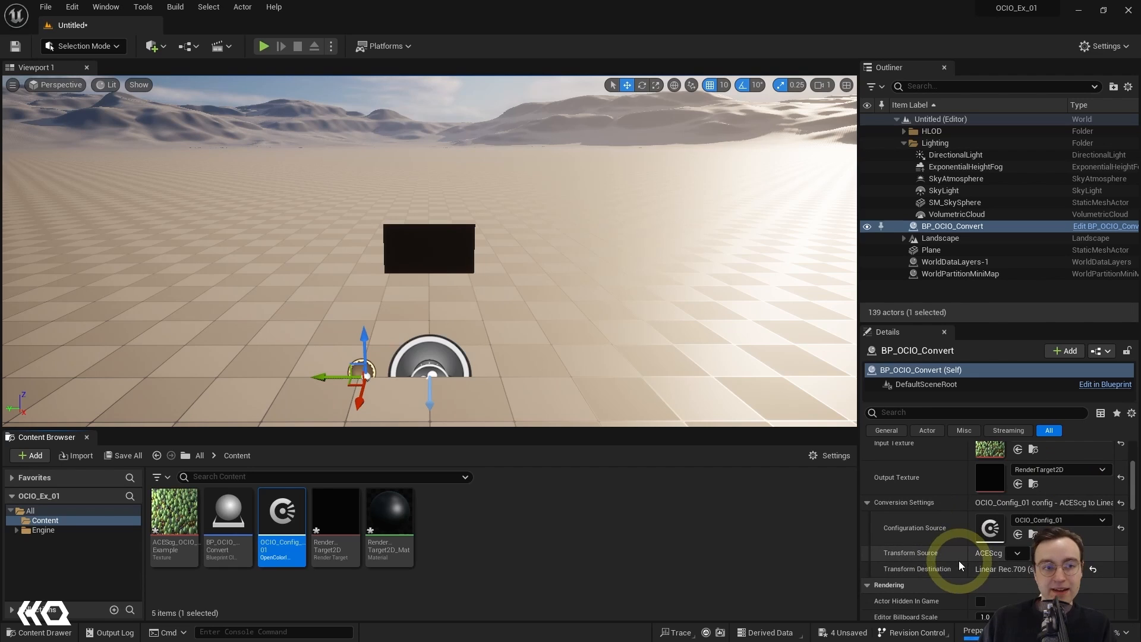
Step: Play the level, fly up to the plane to examine the converted texture, and stop the simulation
{"action": "left_click", "coordinate": [262, 49]}
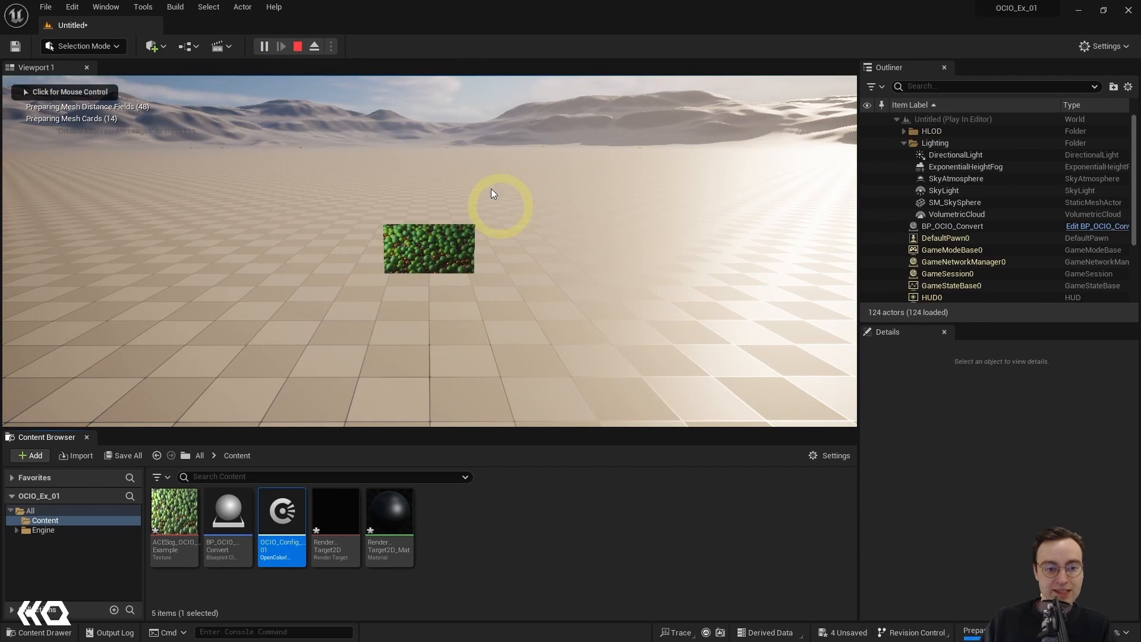
{"action": "left_click", "coordinate": [403, 302]}
{"action": "key", "text": "w"}
{"action": "key", "text": "w"}
{"action": "key", "text": "w"}
{"action": "key", "text": "w"}
{"action": "key", "text": "w"}
{"action": "key", "text": "w"}
{"action": "key", "text": "w"}
{"action": "key", "text": "w"}
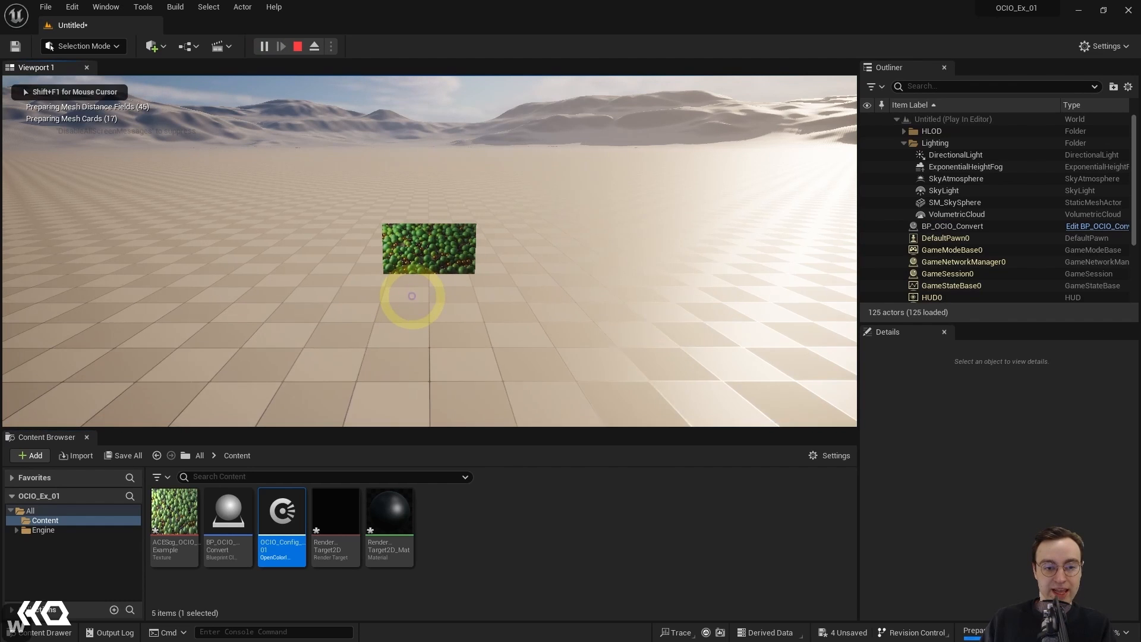
{"action": "key", "text": "w"}
{"action": "key", "text": "w"}
{"action": "key", "text": "s"}
{"action": "key", "text": "w"}
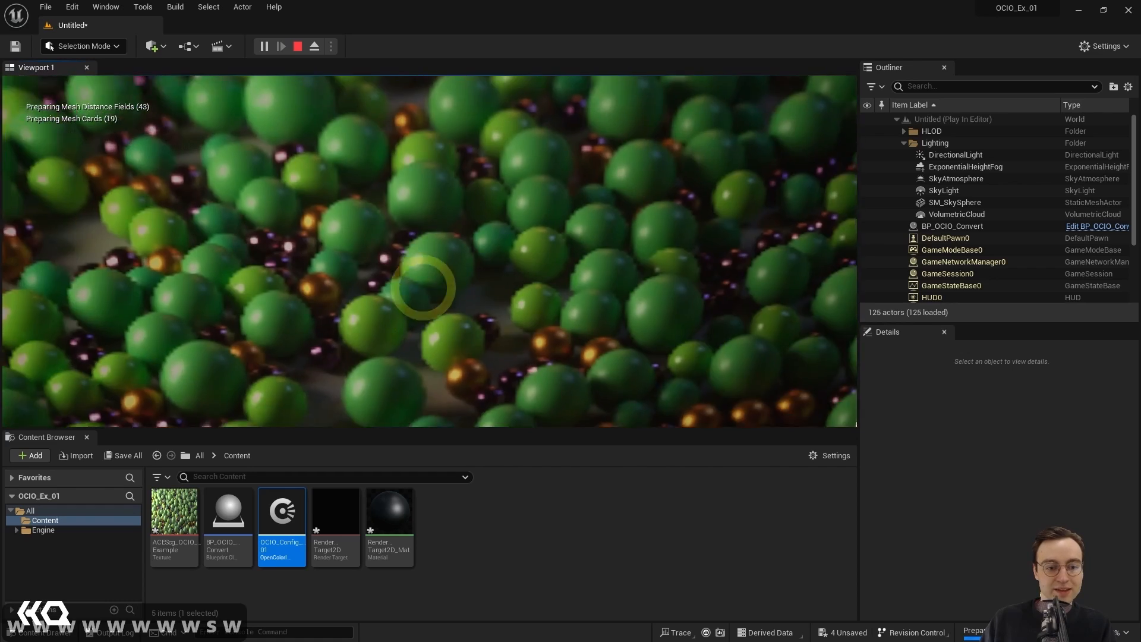
{"action": "key", "text": "s"}
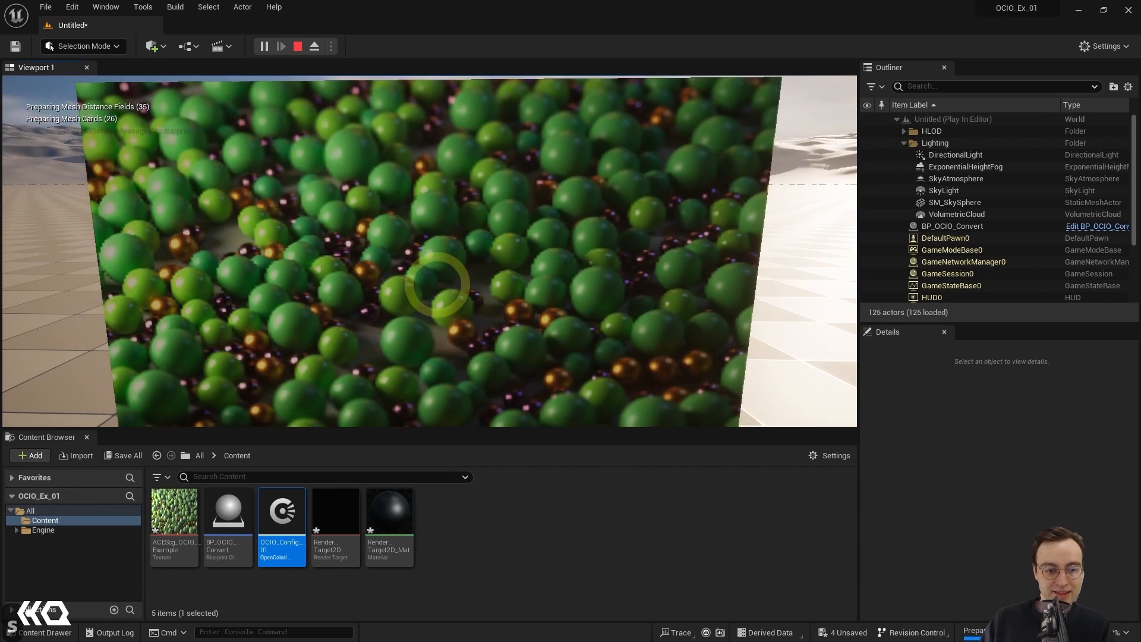
{"action": "key", "text": "w"}
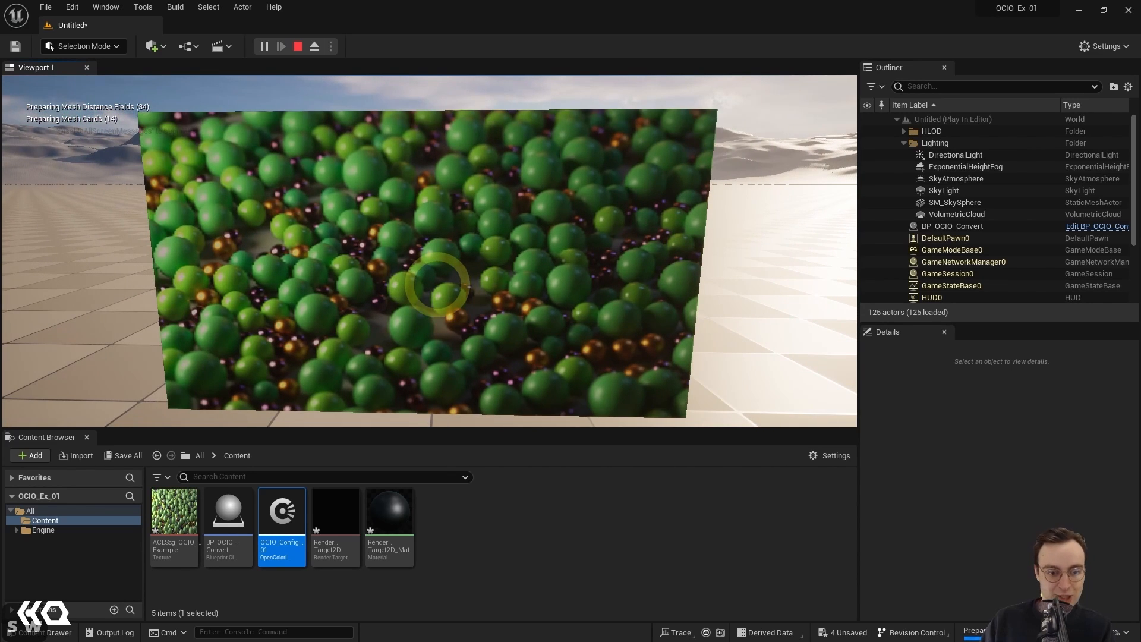
{"action": "key", "text": "Escape"}
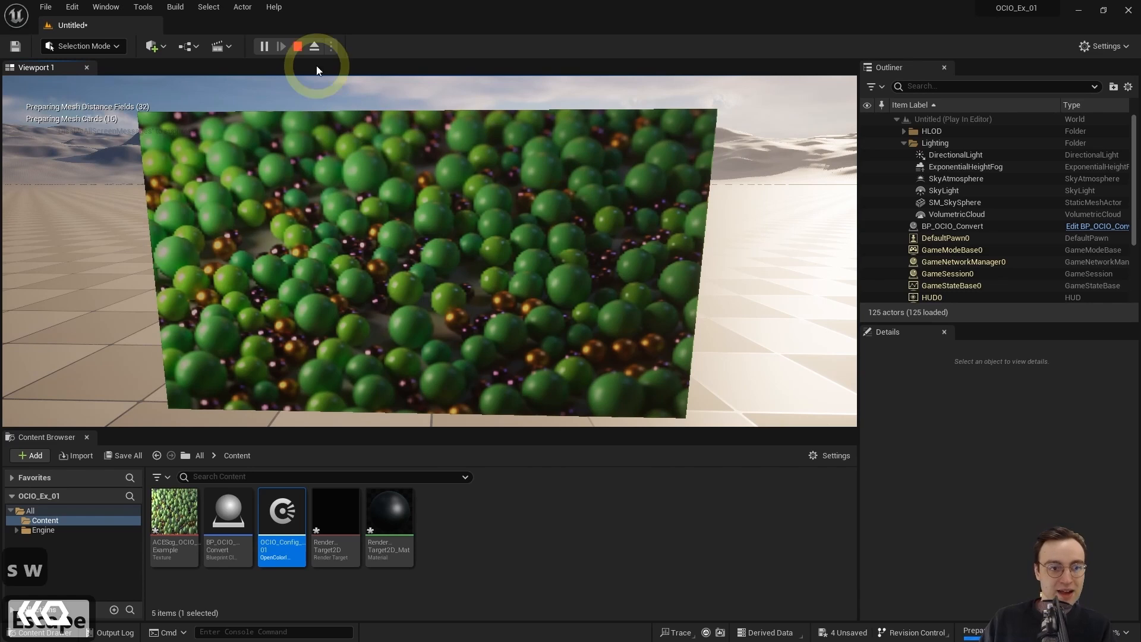
{"action": "left_click", "coordinate": [297, 47]}
Step: Open the RenderTarget2D asset and arrange its texture editor as a floating window with the size settings in view
{"action": "left_click", "coordinate": [459, 535]}
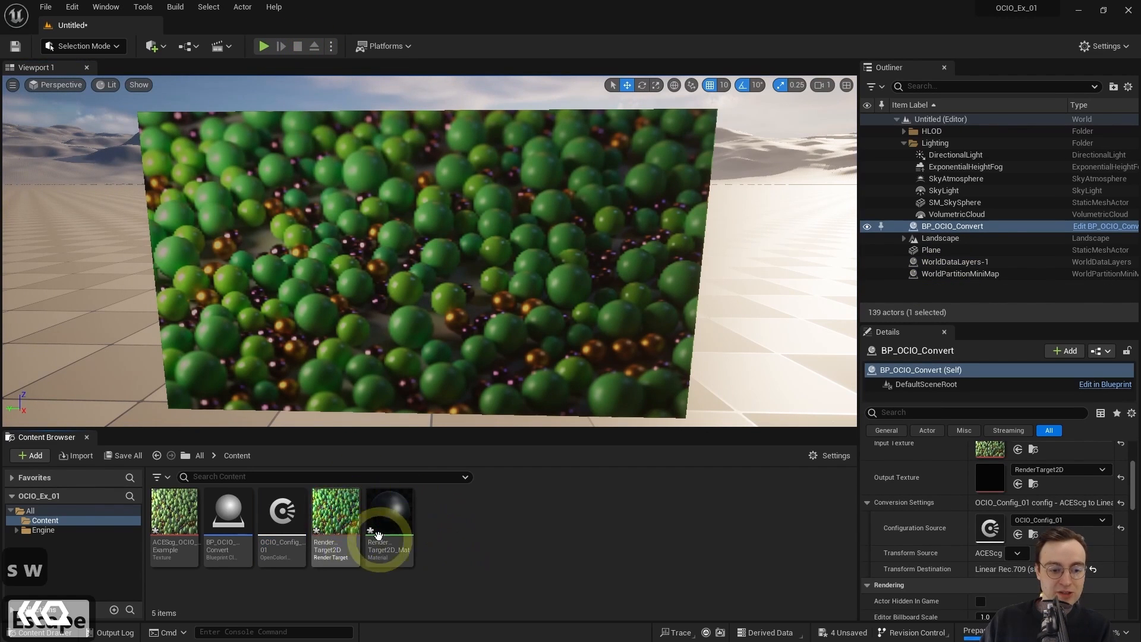
{"action": "left_click", "coordinate": [334, 529]}
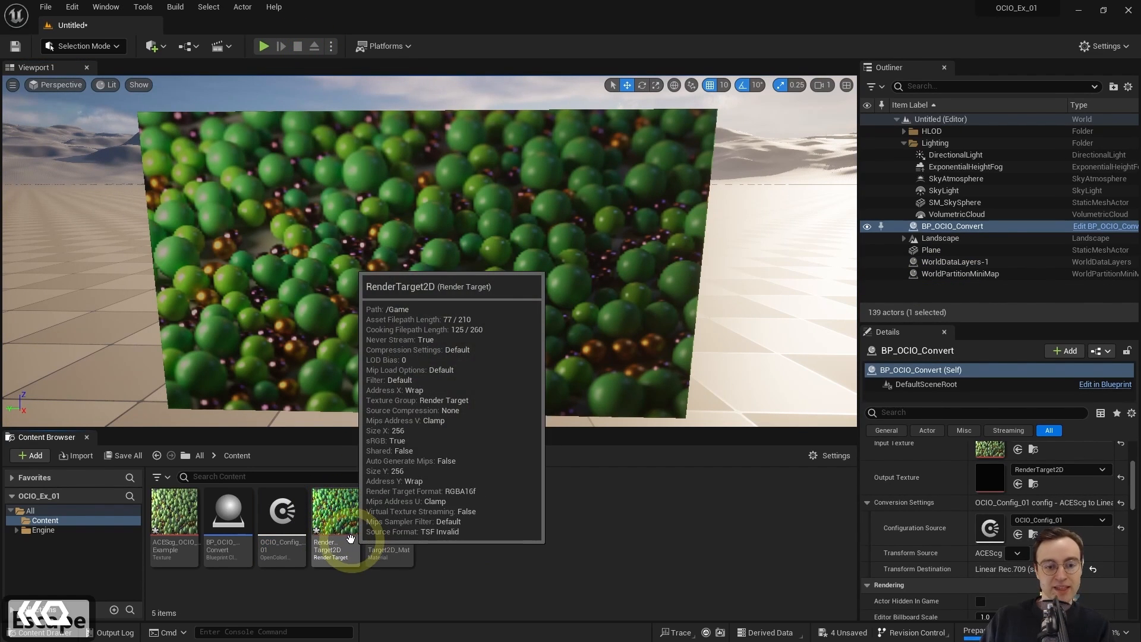
{"action": "left_click", "coordinate": [496, 561]}
{"action": "left_click", "coordinate": [335, 516]}
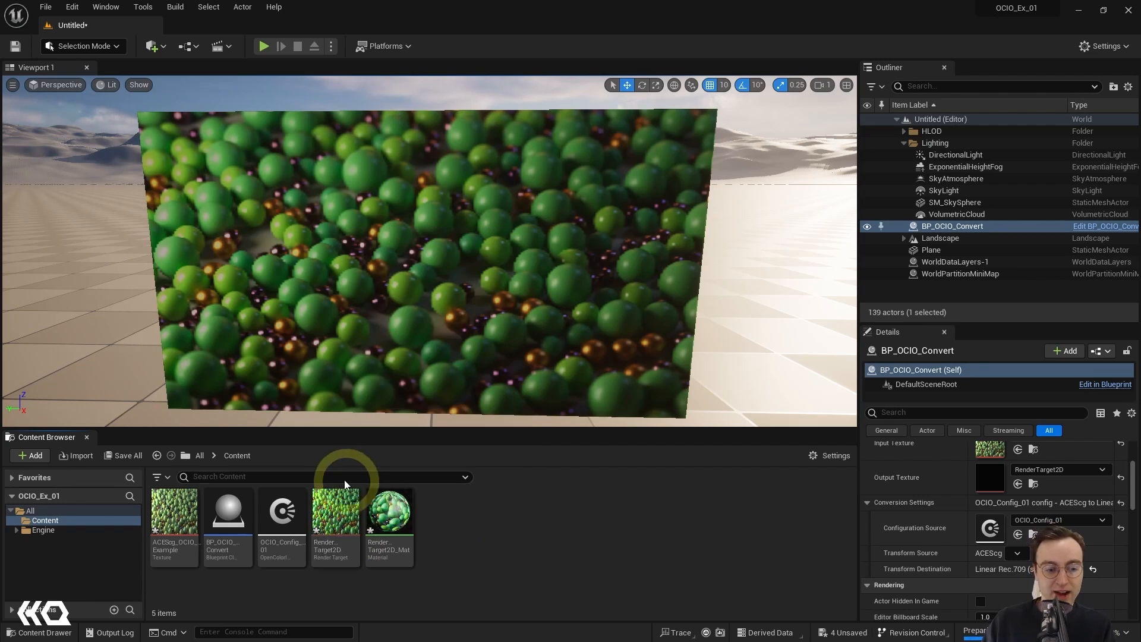
{"action": "double_click", "coordinate": [336, 518]}
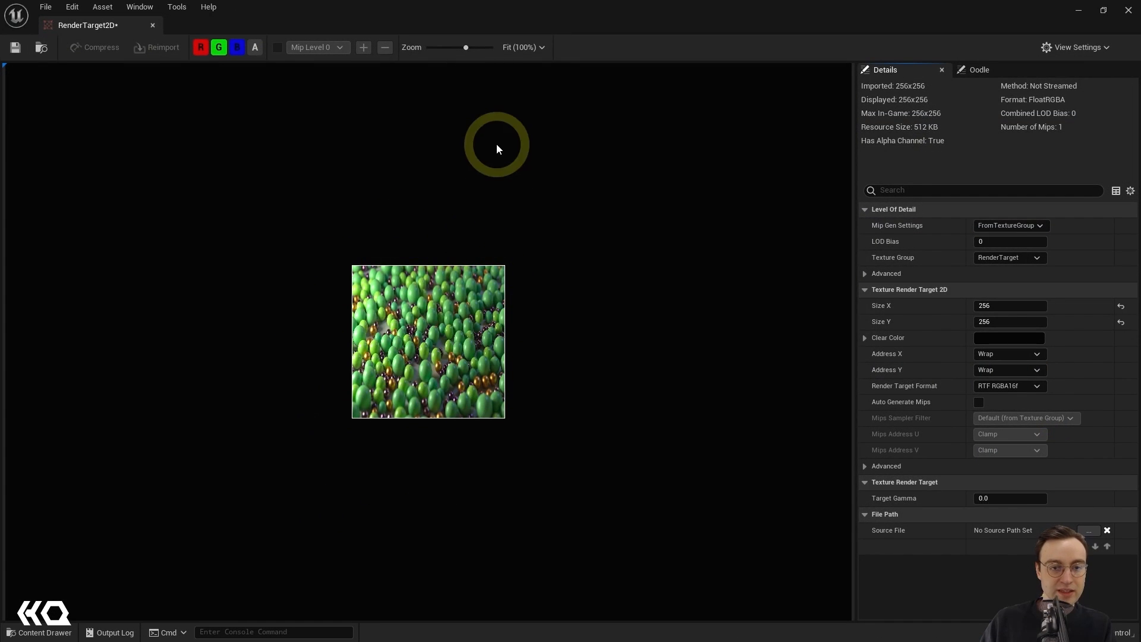
{"action": "double_click", "coordinate": [503, 11]}
{"action": "left_click", "coordinate": [591, 396]}
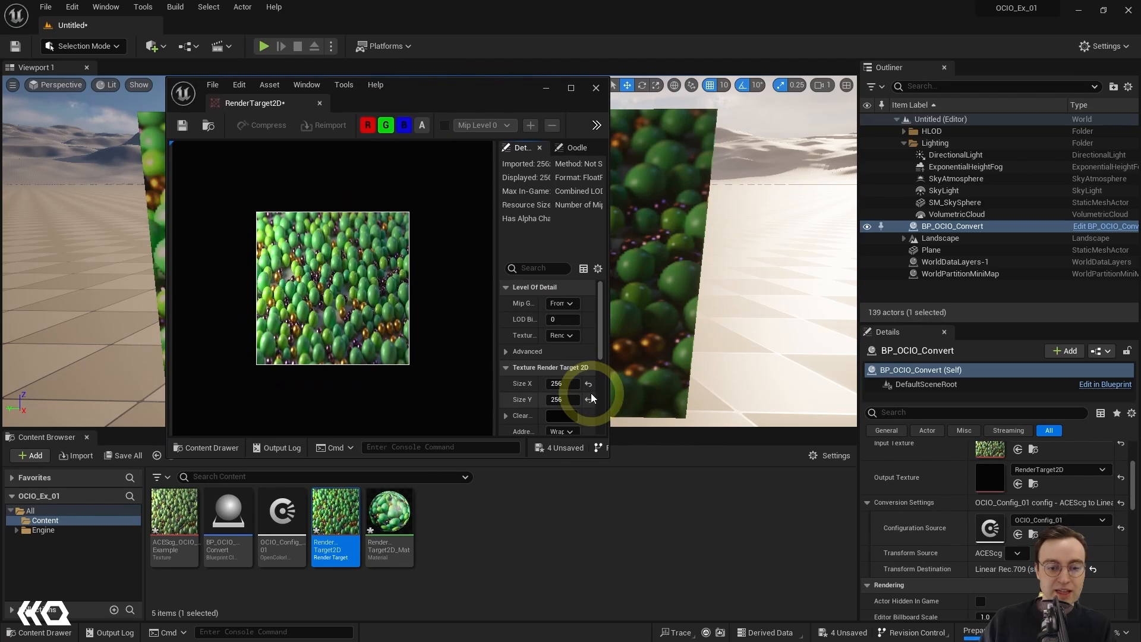
{"action": "left_click_drag", "start_coordinate": [606, 457], "coordinate": [743, 491]}
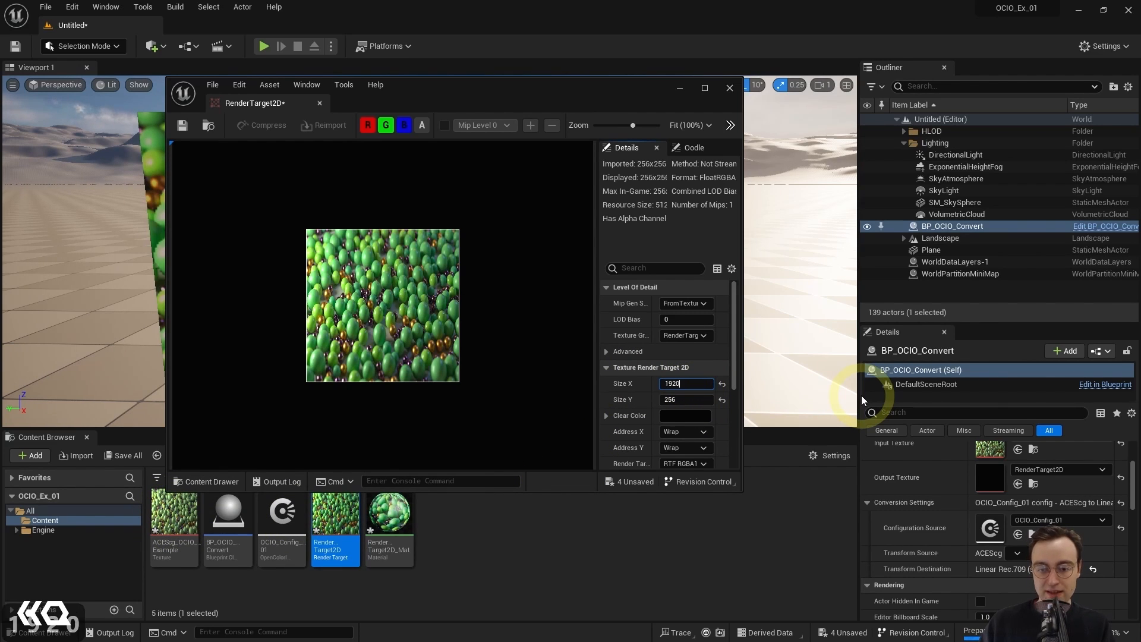
Step: Set the RenderTarget2D size to 1920 by 1080 and save the asset
{"action": "left_click", "coordinate": [686, 399]}
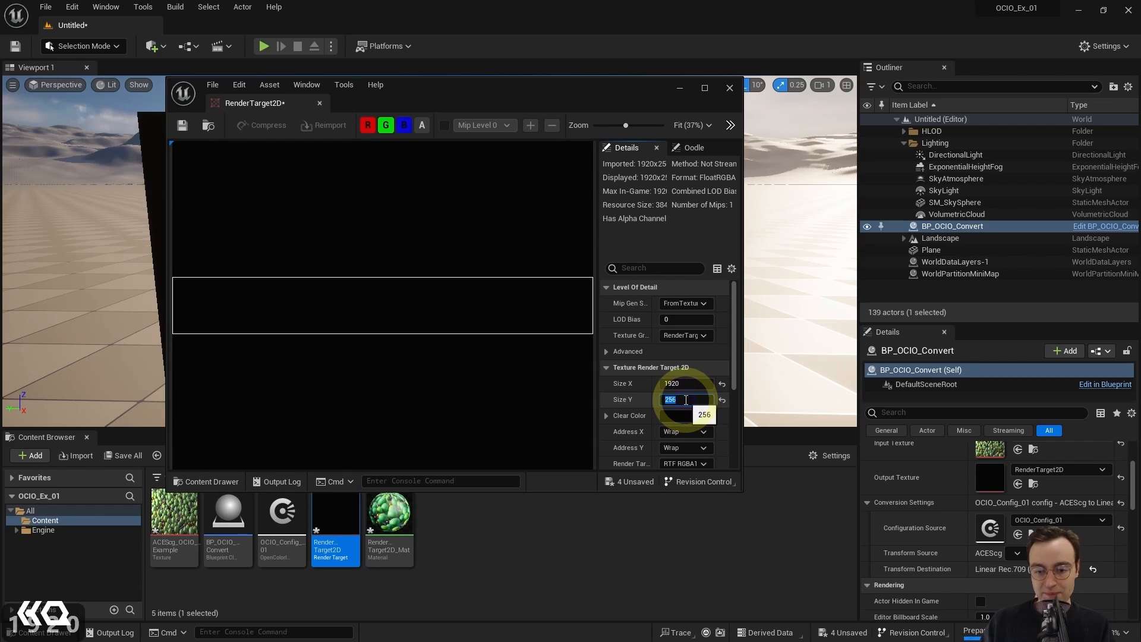
{"action": "type", "text": "1080"}
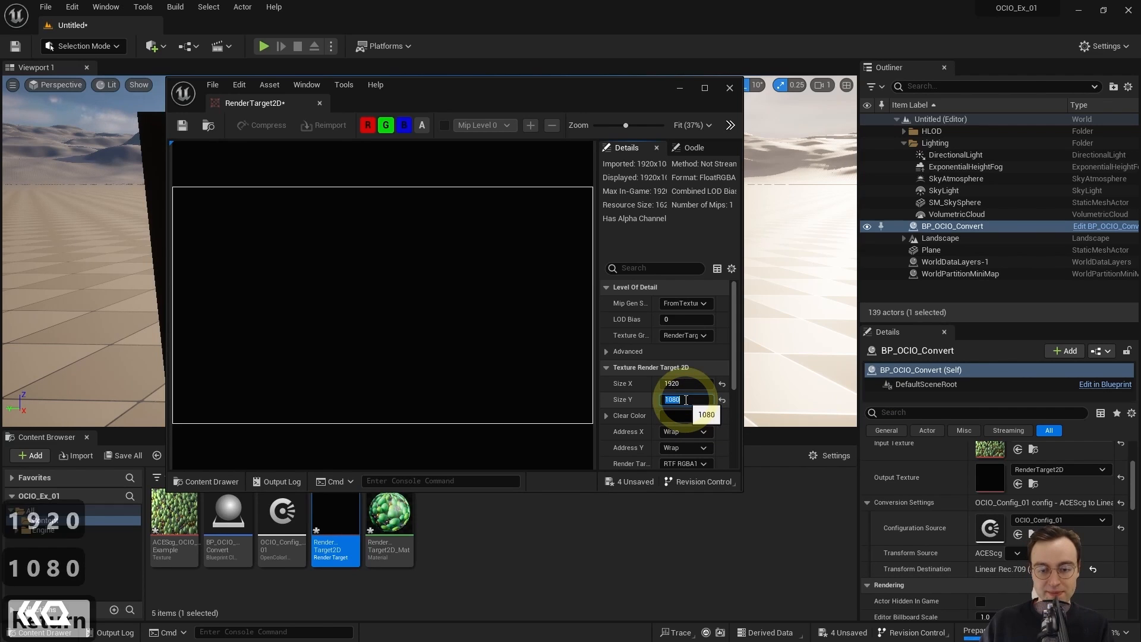
{"action": "key", "text": "Return"}
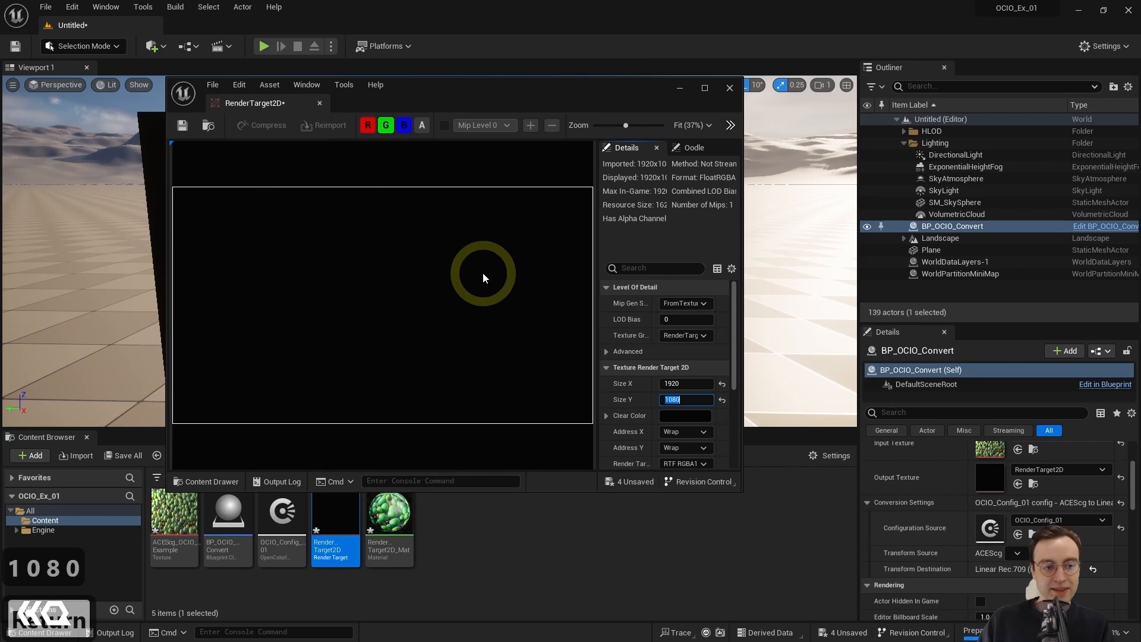
{"action": "key", "text": "Return"}
{"action": "key", "text": "ctrl+s"}
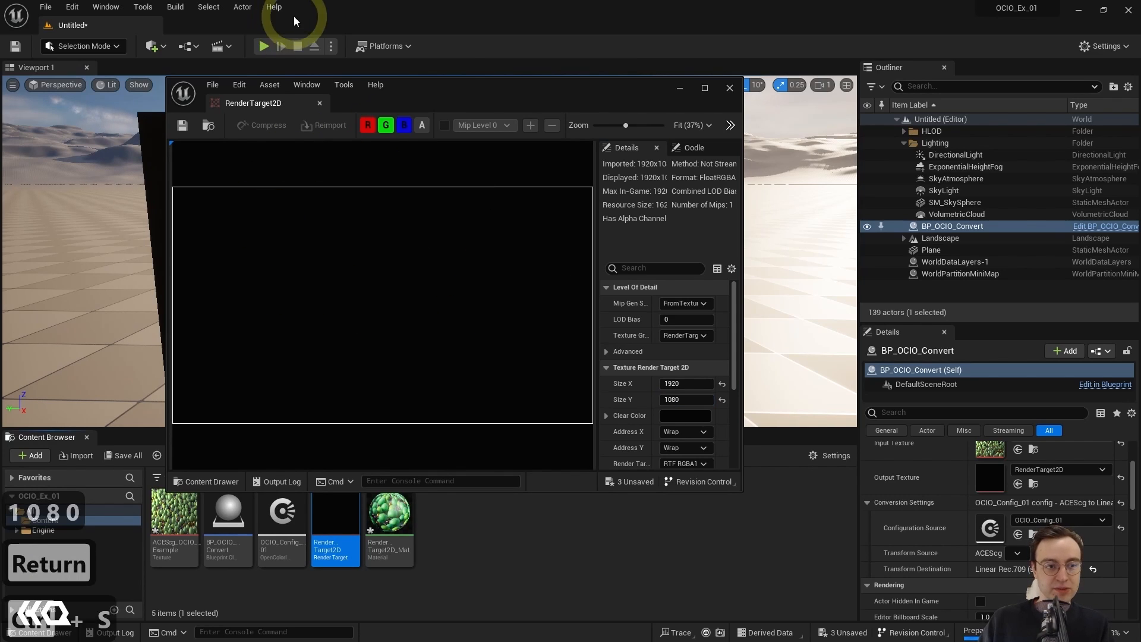
Step: Play and stop the level to redraw the resized render target, save it, and close its editor
{"action": "left_click", "coordinate": [269, 50]}
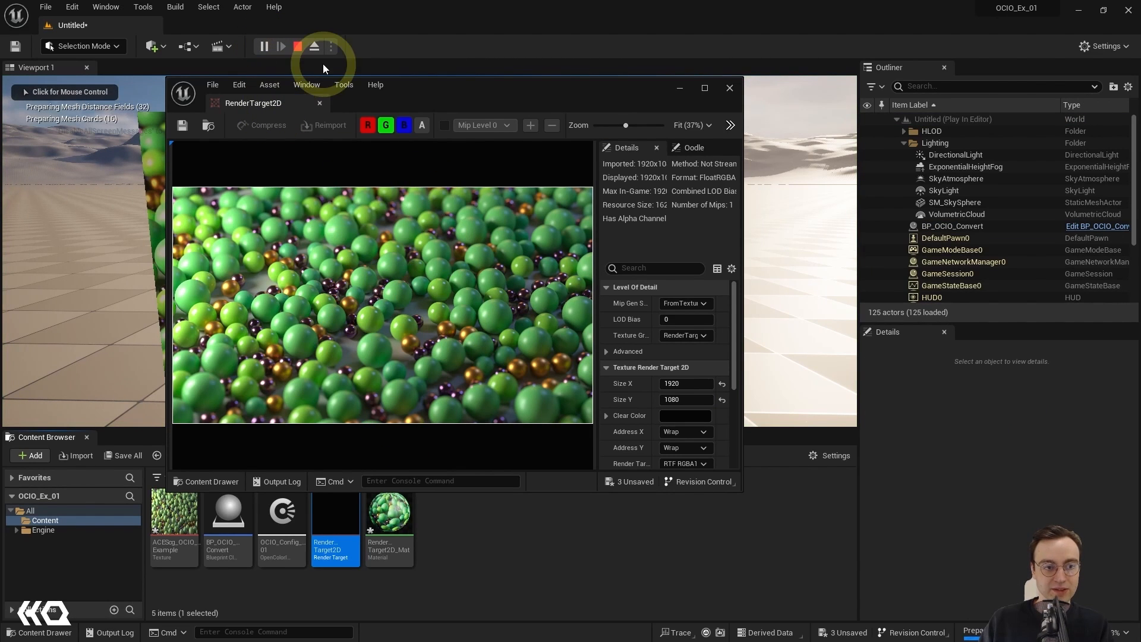
{"action": "left_click", "coordinate": [296, 47]}
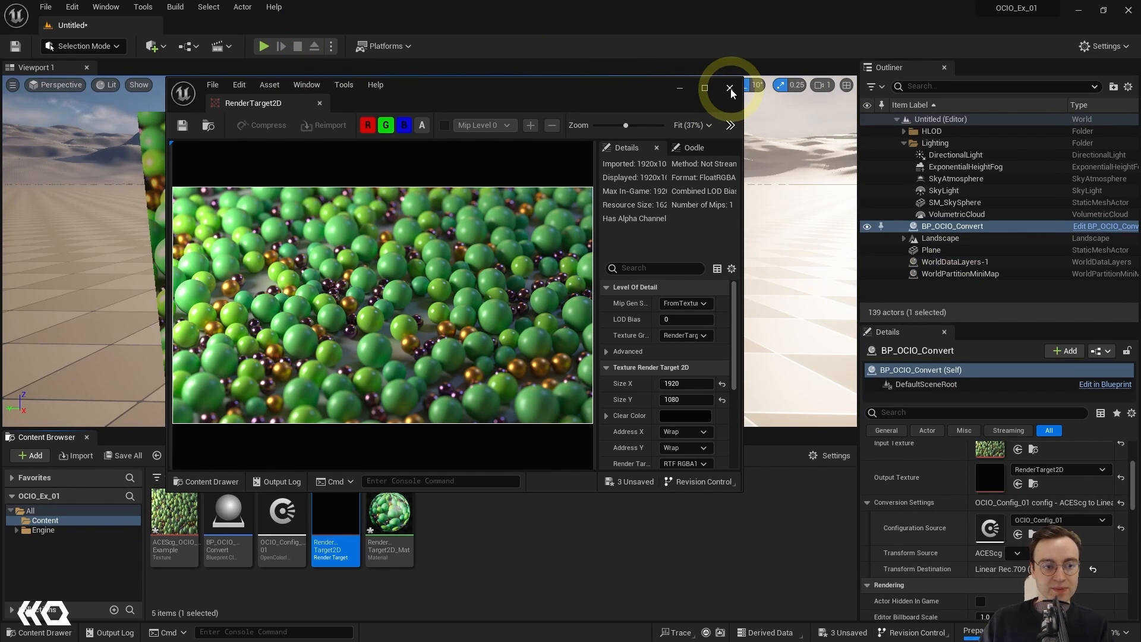
{"action": "left_click", "coordinate": [182, 125]}
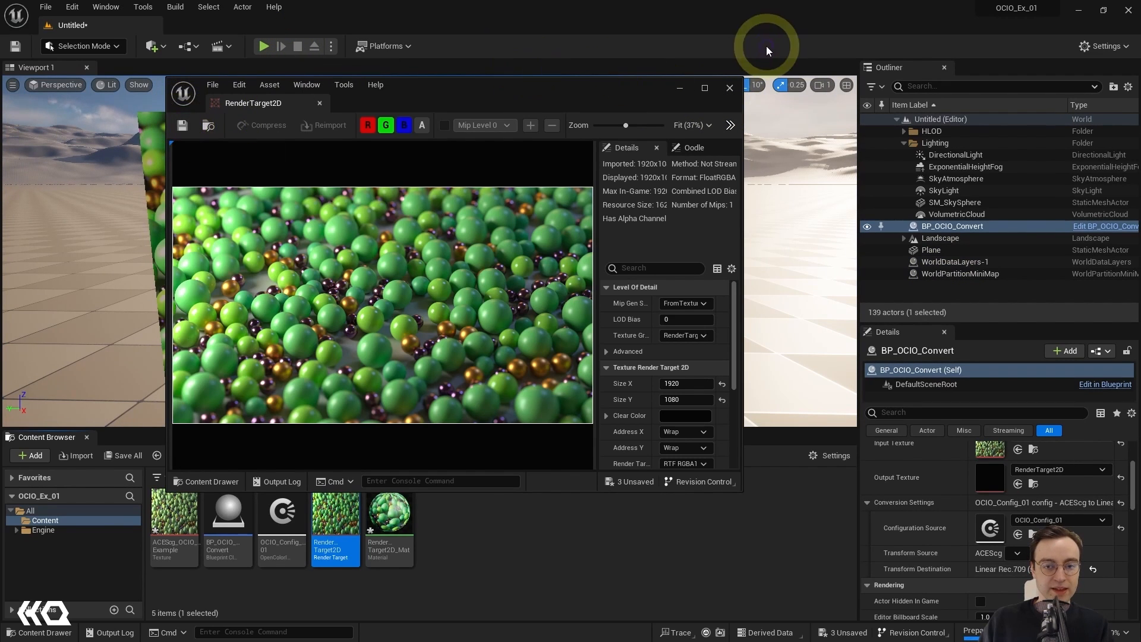
{"action": "left_click", "coordinate": [730, 87]}
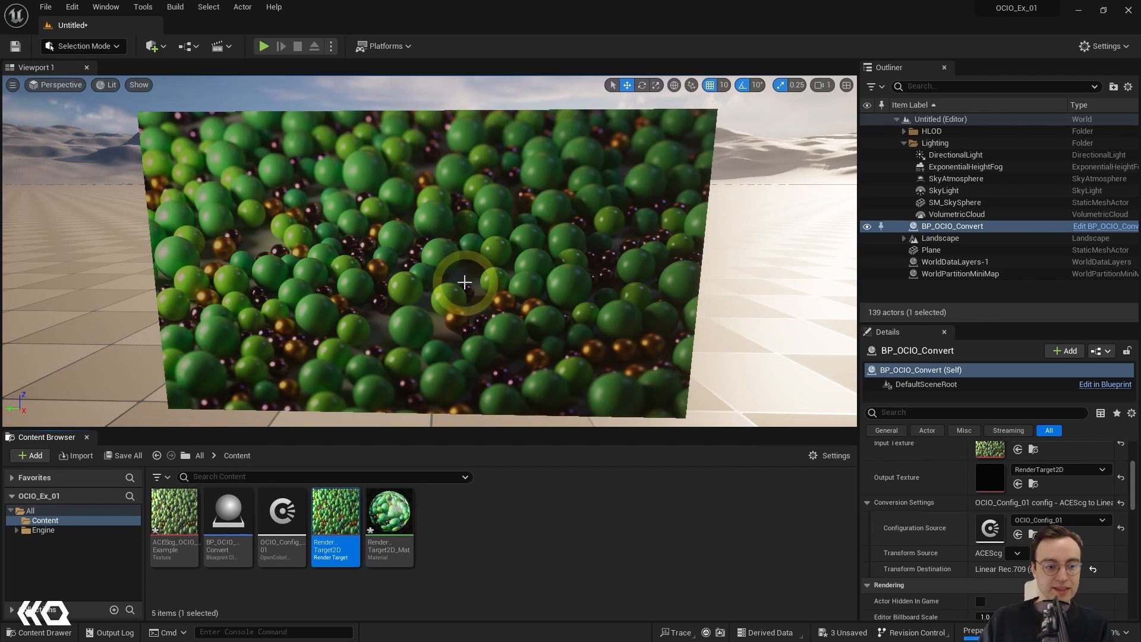
Step: Select the plane in the level and fly towards and away from it to examine the converted texture
{"action": "left_click", "coordinate": [490, 272]}
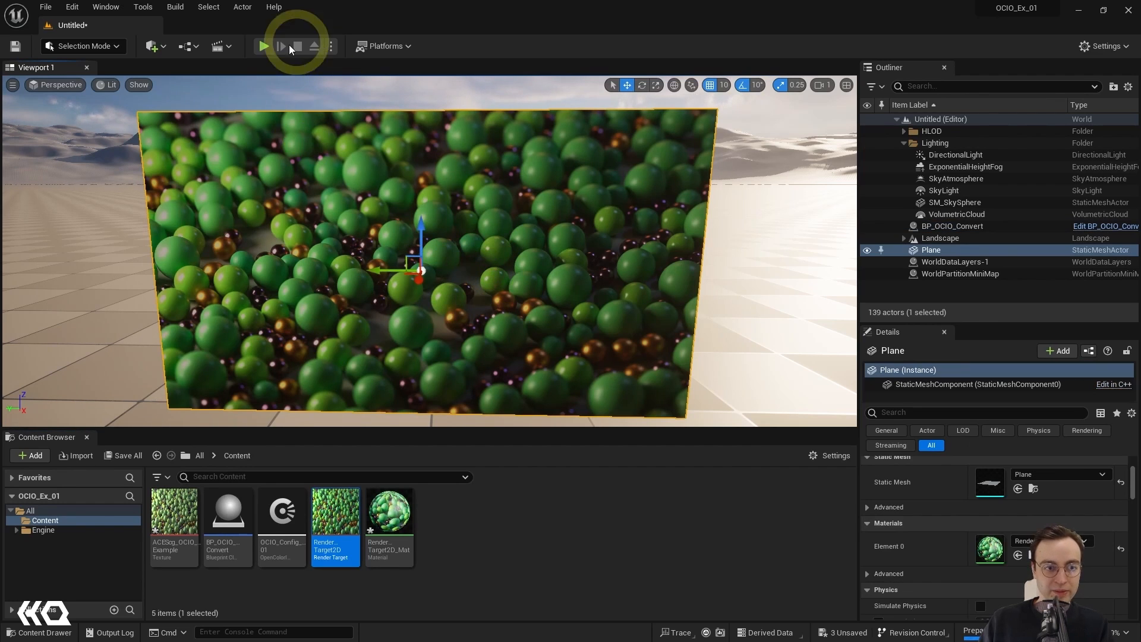
{"action": "key", "text": "ctrl+w"}
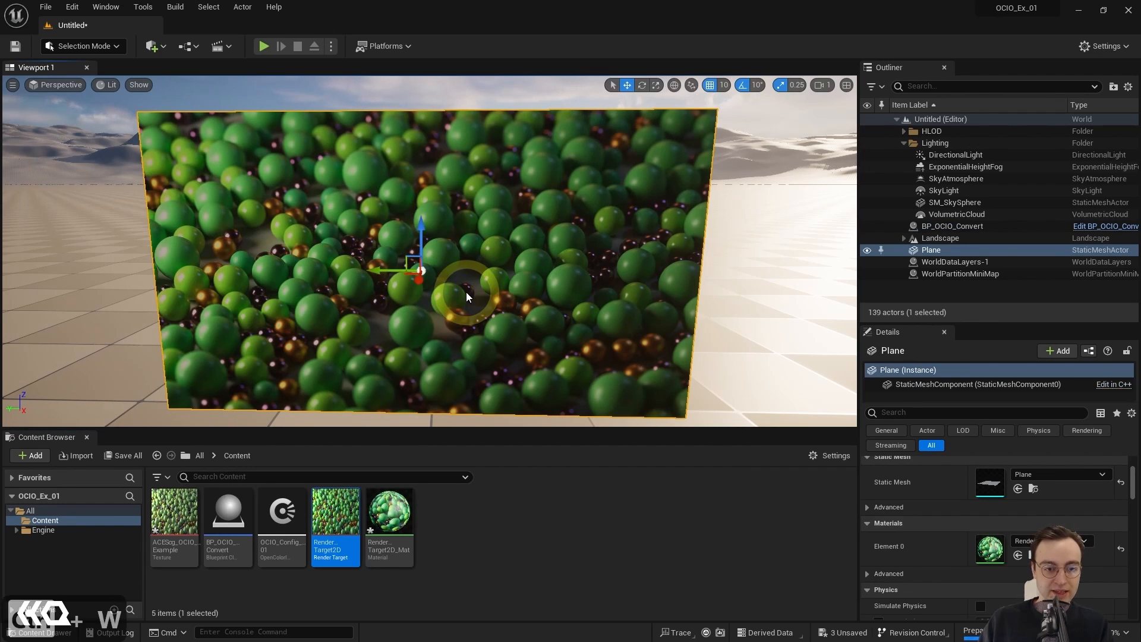
{"action": "left_click_drag", "start_coordinate": [717, 268], "coordinate": [631, 261]}
{"action": "key", "text": "ctrl+w"}
{"action": "key", "text": "ctrl+w"}
{"action": "key", "text": "w"}
{"action": "right_click_drag", "start_coordinate": [631, 261], "coordinate": [687, 254]}
{"action": "key", "text": "w"}
{"action": "key", "text": "s"}
{"action": "key", "text": "w"}
{"action": "key", "text": "s"}
{"action": "key", "text": "w"}
{"action": "key", "text": "s"}
{"action": "right_click_drag", "start_coordinate": [688, 242], "coordinate": [664, 246]}
{"action": "key", "text": "s"}
{"action": "key", "text": "w"}
{"action": "key", "text": "s"}
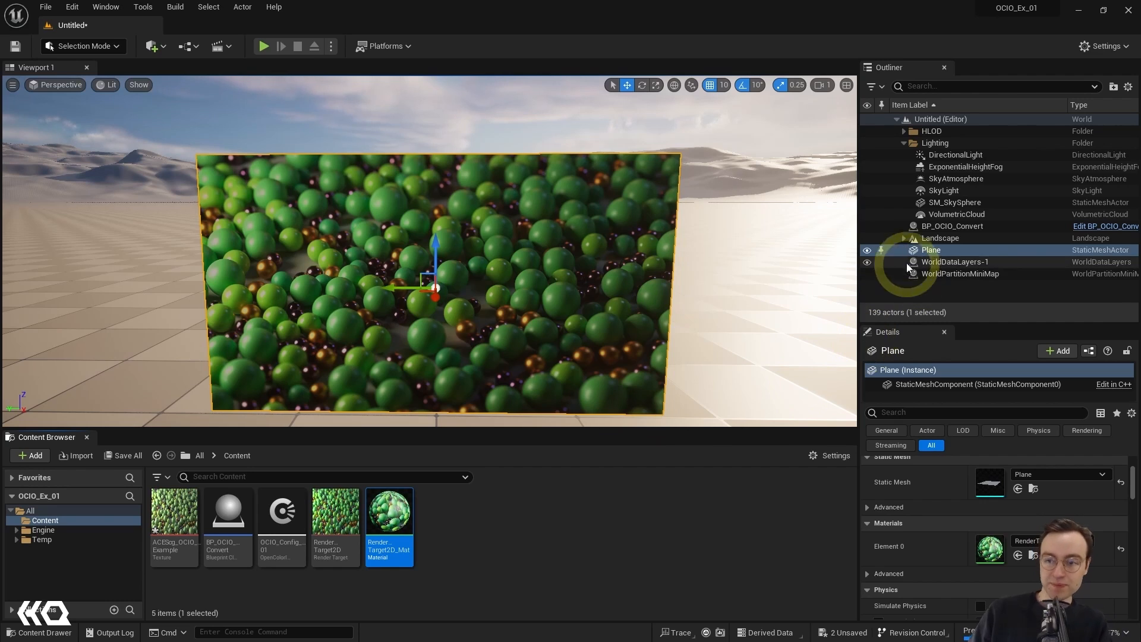
Step: Duplicate the Plane actor and move the copy along the Y axis to stand beside the original
{"action": "left_click", "coordinate": [936, 252]}
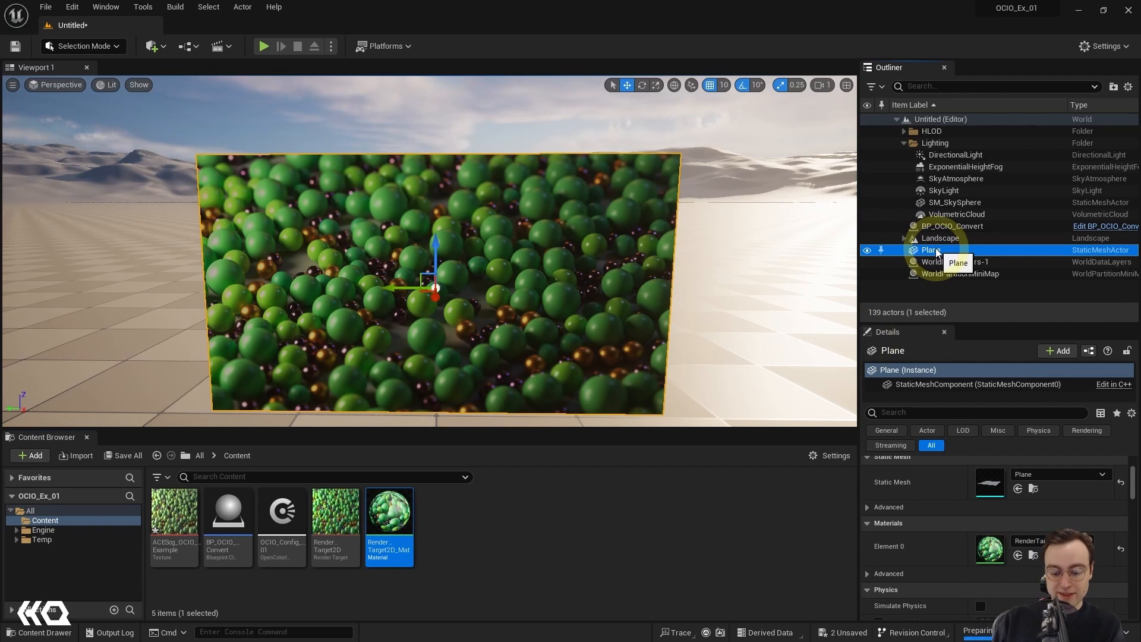
{"action": "key", "text": "ctrl+c"}
{"action": "key", "text": "ctrl+v"}
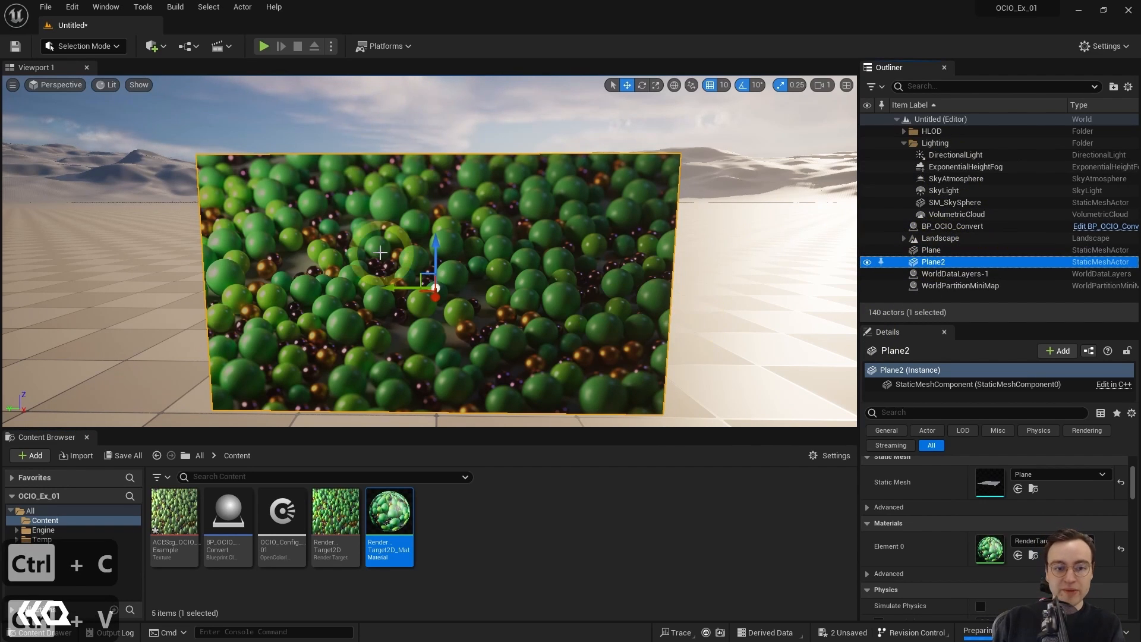
{"action": "scroll", "coordinate": [409, 293], "scroll_direction": "up", "scroll_amount": 1}
{"action": "scroll", "coordinate": [408, 293], "scroll_direction": "down", "scroll_amount": 2}
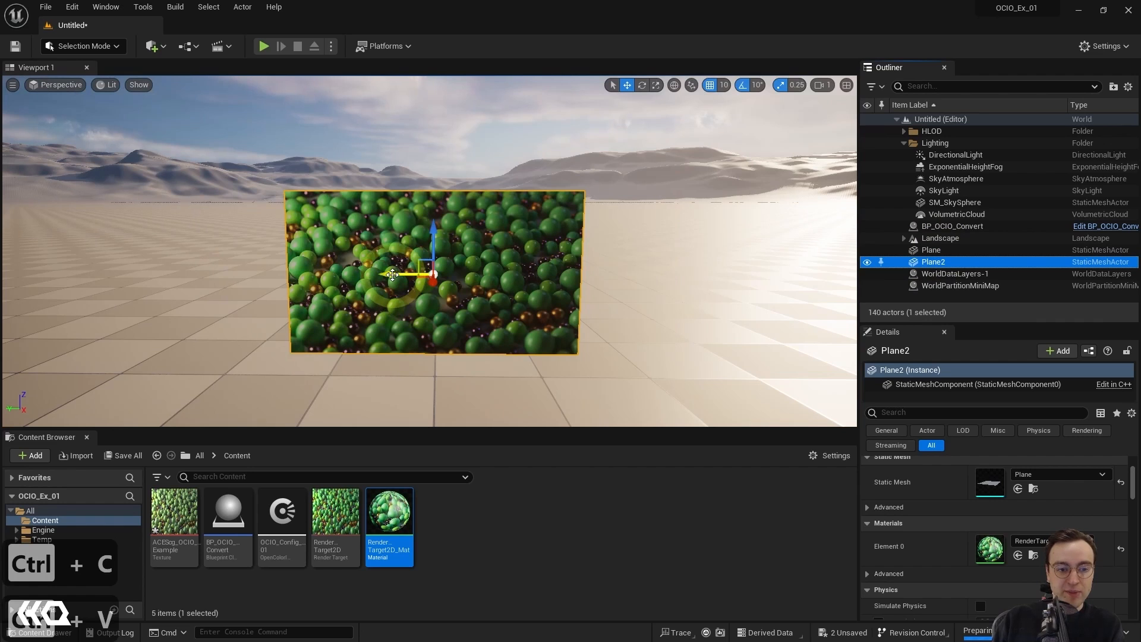
{"action": "left_click_drag", "start_coordinate": [392, 274], "coordinate": [80, 267]}
Step: Apply the unconverted ACEScg_OCIO_Example texture to the duplicated plane, Plane2
{"action": "key", "text": "a"}
{"action": "mouse_move", "coordinate": [218, 343]}
{"action": "right_mouse_down"}
{"action": "mouse_move", "coordinate": [232, 345]}
{"action": "mouse_move", "coordinate": [198, 347]}
{"action": "mouse_move", "coordinate": [211, 331]}
{"action": "mouse_move", "coordinate": [235, 339]}
{"action": "mouse_move", "coordinate": [203, 339]}
{"action": "right_mouse_up"}
{"action": "key", "text": "d"}
{"action": "key", "text": "a"}
{"action": "key", "text": "d"}
{"action": "key", "text": "a"}
{"action": "key", "text": "d"}
{"action": "key", "text": "a"}
{"action": "left_click", "coordinate": [210, 148]}
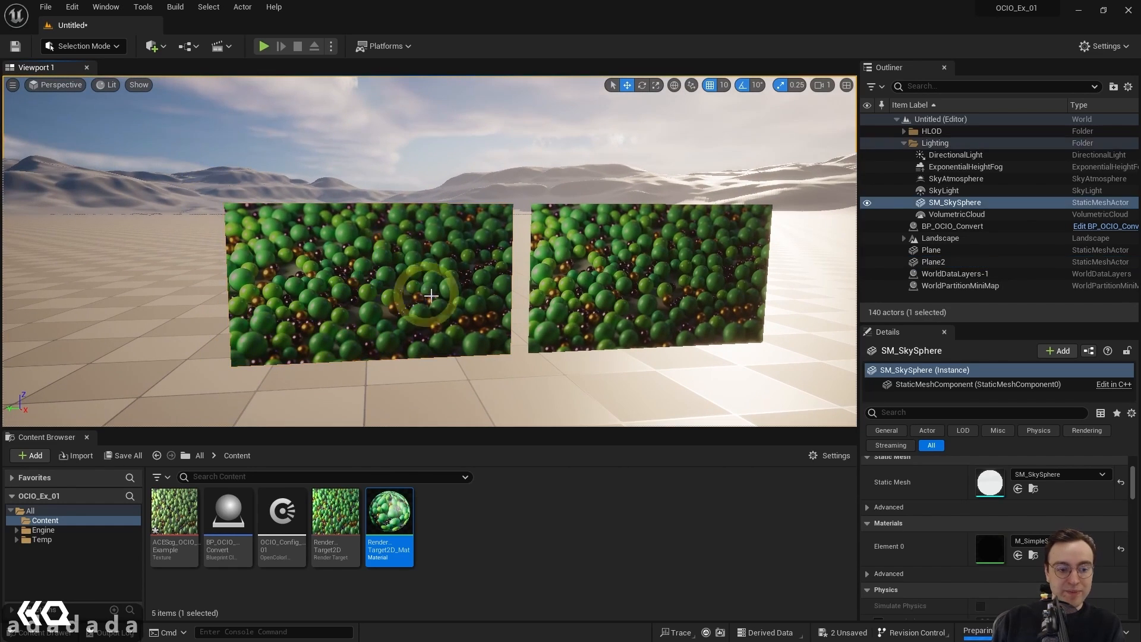
{"action": "left_click", "coordinate": [431, 296]}
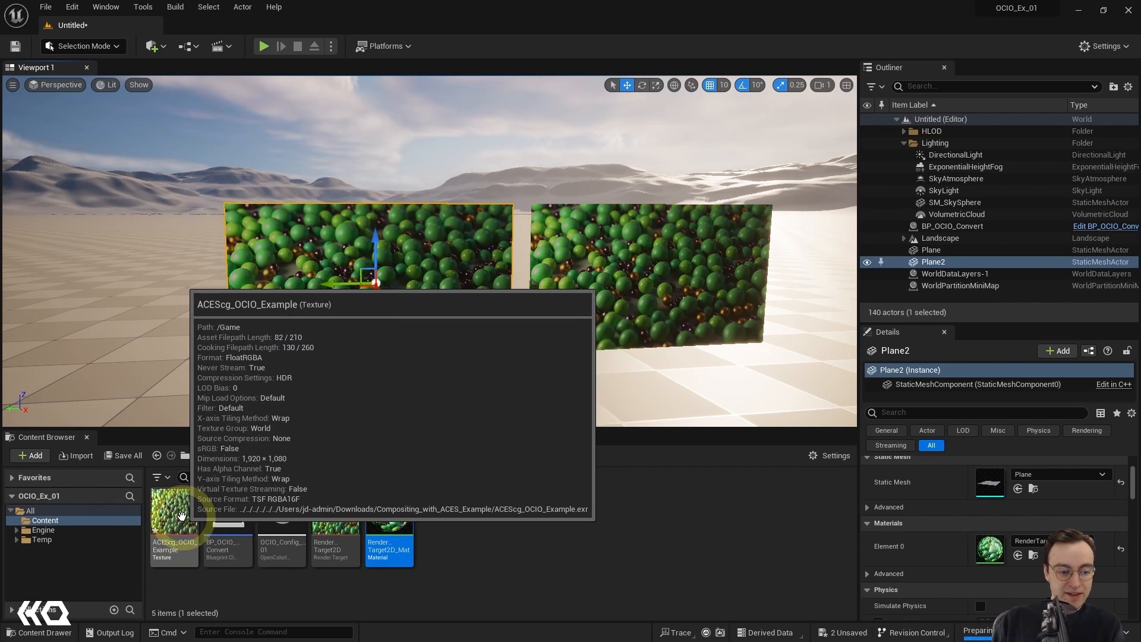
{"action": "left_click", "coordinate": [182, 515]}
{"action": "left_click_drag", "start_coordinate": [178, 517], "coordinate": [389, 268]}
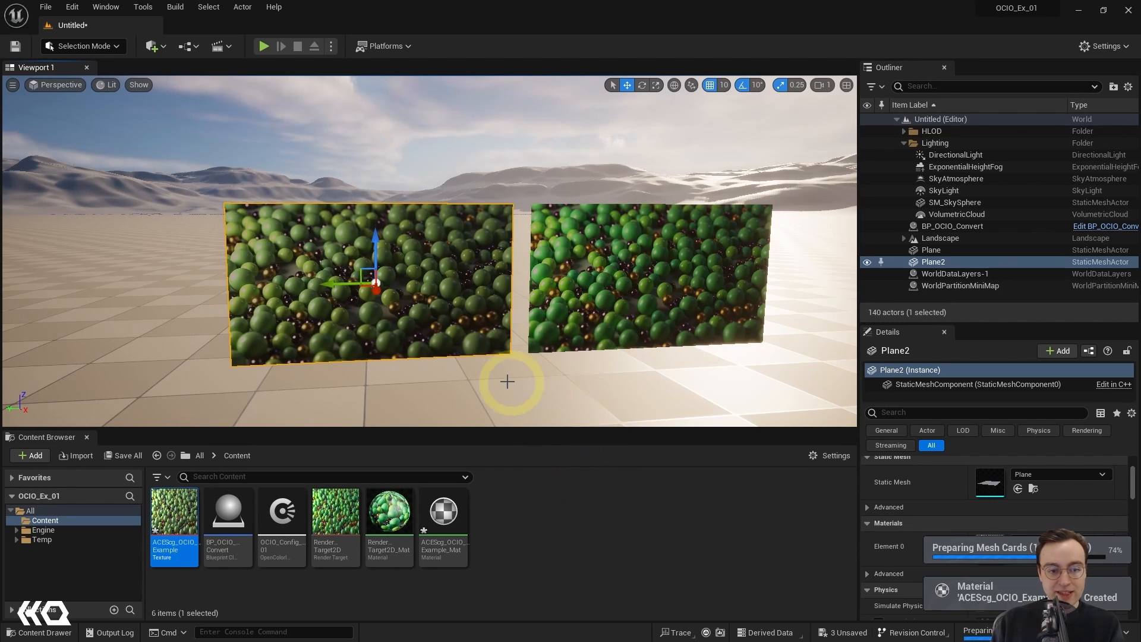
Step: Compare the colours of the unconverted ACEScg plane with the OCIO-converted plane beside it
{"action": "right_click_drag", "start_coordinate": [510, 377], "coordinate": [465, 382]}
{"action": "key", "text": "s"}
{"action": "key", "text": "d"}
{"action": "key", "text": "w"}
{"action": "key", "text": "w"}
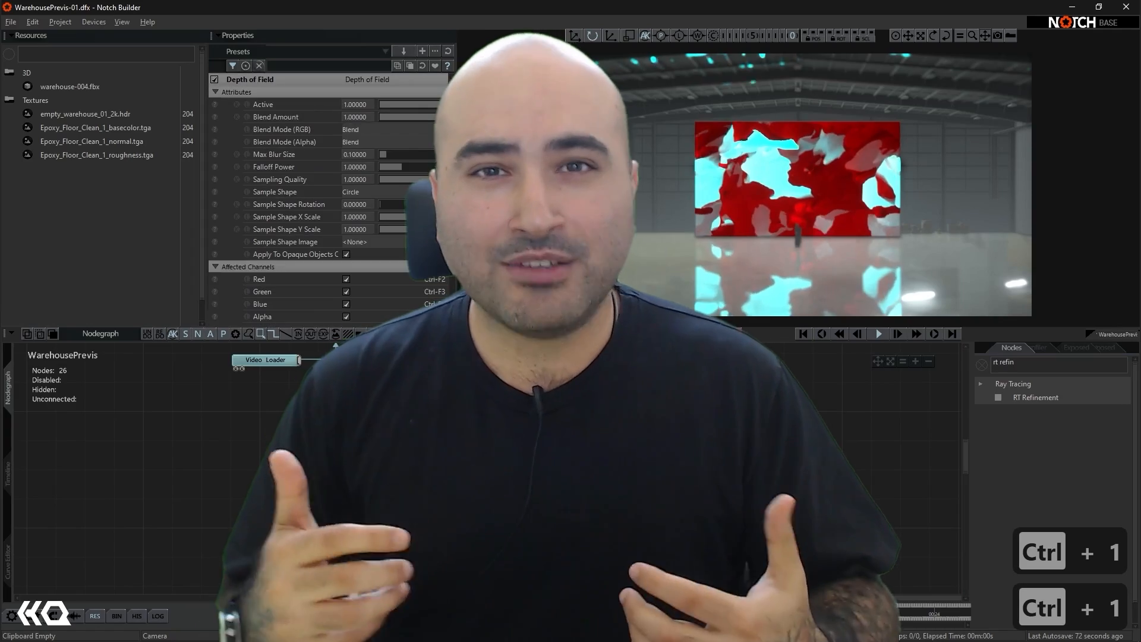
{"action": "key", "text": "ctrl+1"}
{"action": "key", "text": "ctrl+1"}
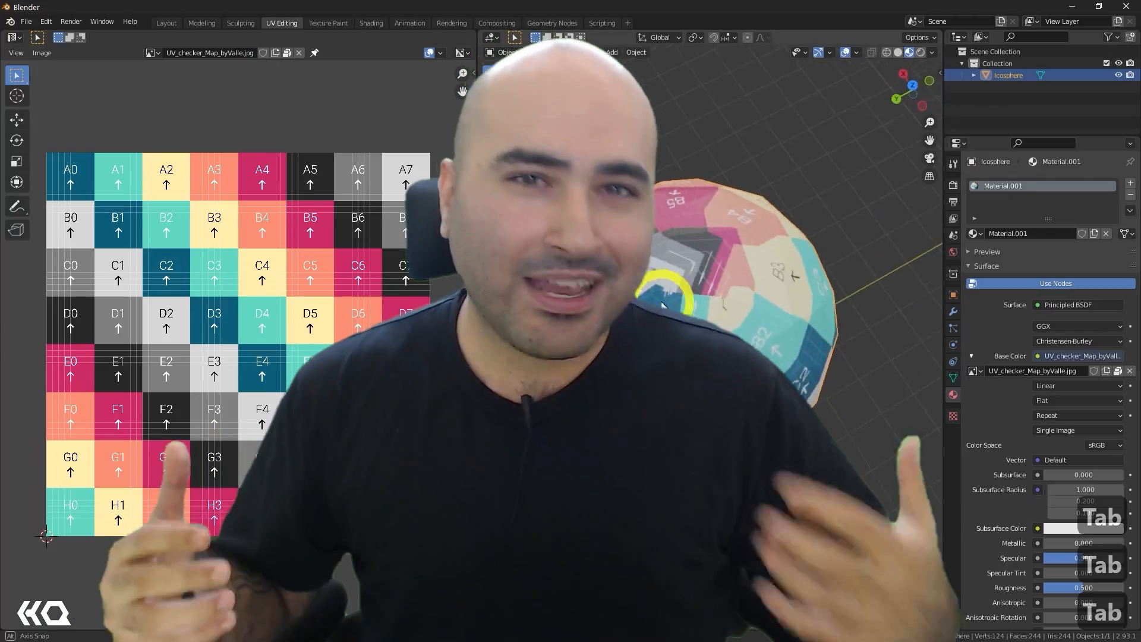
{"action": "left_click", "coordinate": [713, 224]}
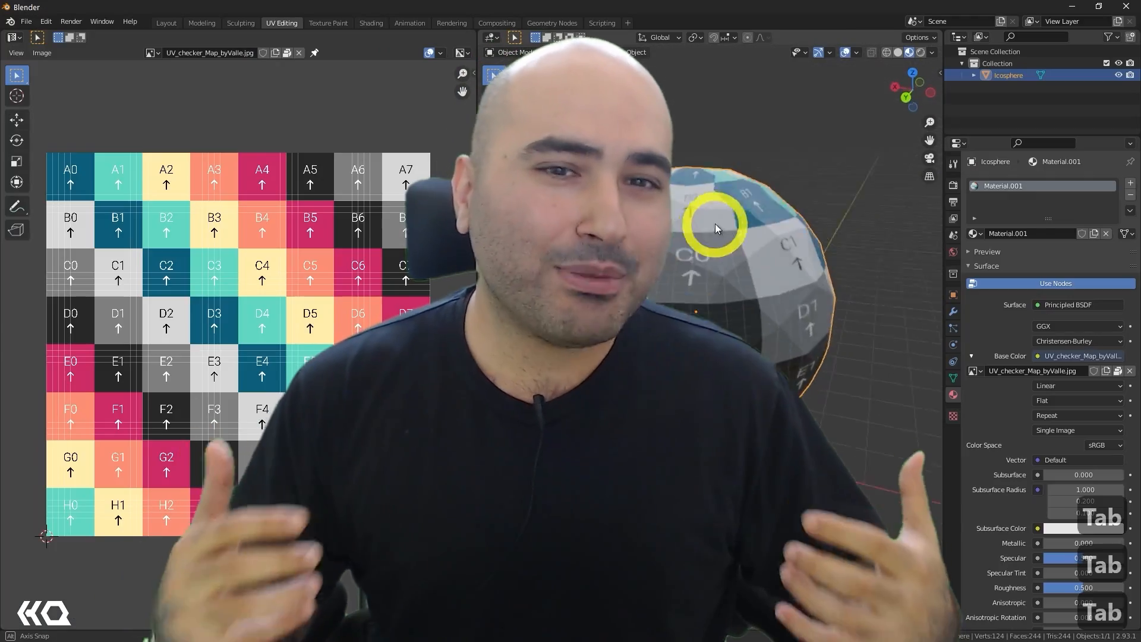
{"action": "middle_click_drag", "start_coordinate": [692, 216], "coordinate": [758, 242]}
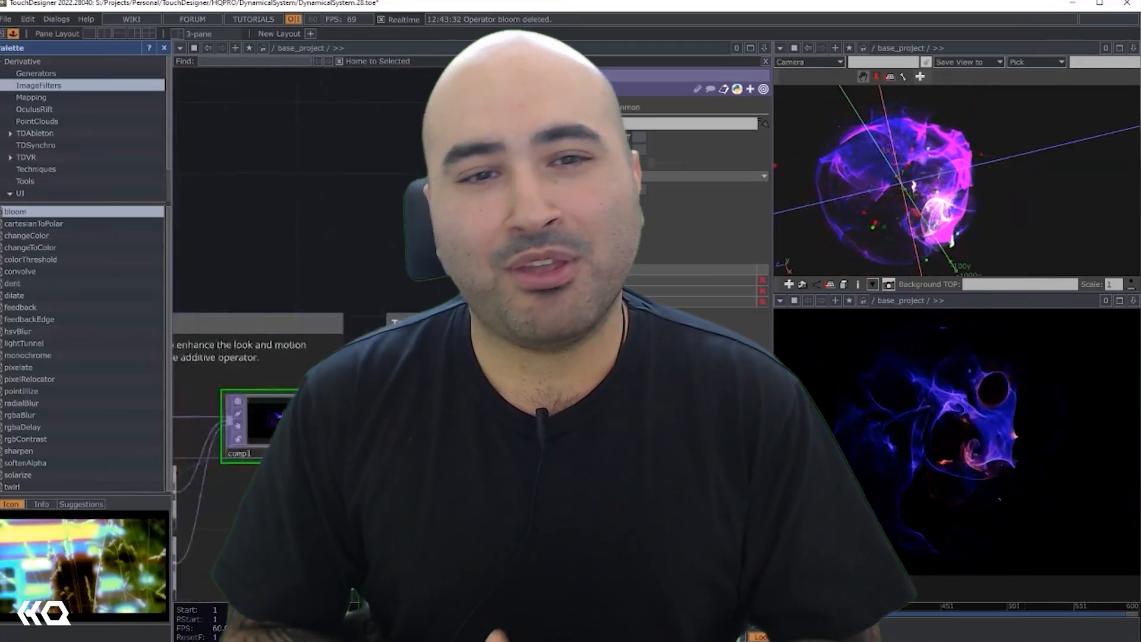
{"action": "scroll", "coordinate": [277, 437], "scroll_direction": "up", "scroll_amount": 6}
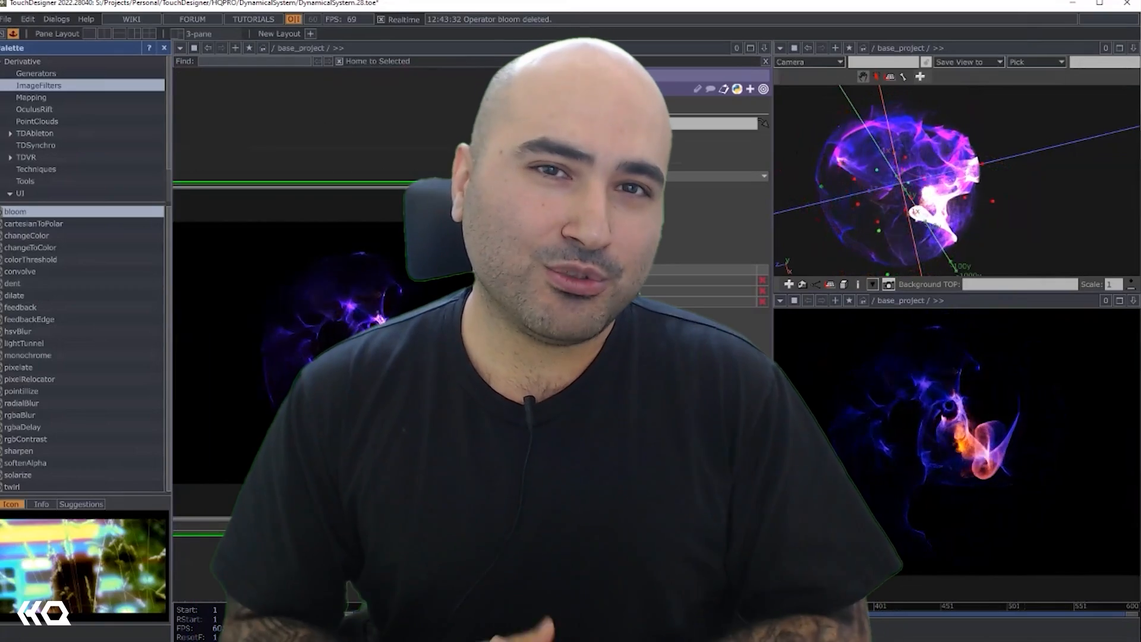
{"action": "right_click", "coordinate": [344, 285]}
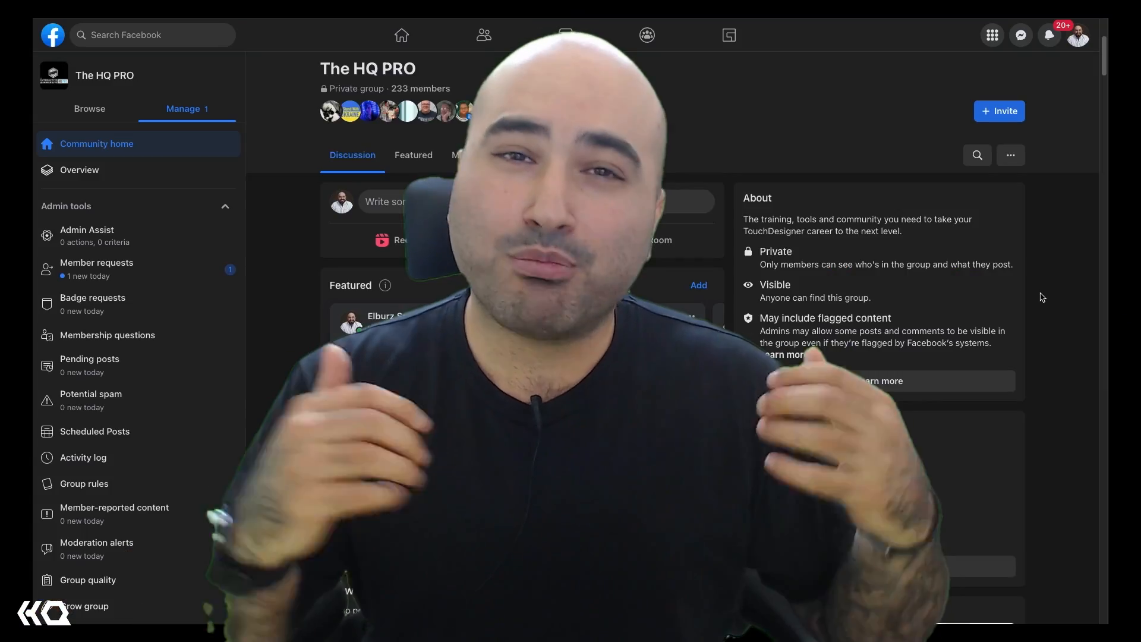
{"action": "scroll", "coordinate": [1041, 297], "scroll_direction": "down", "scroll_amount": 3}
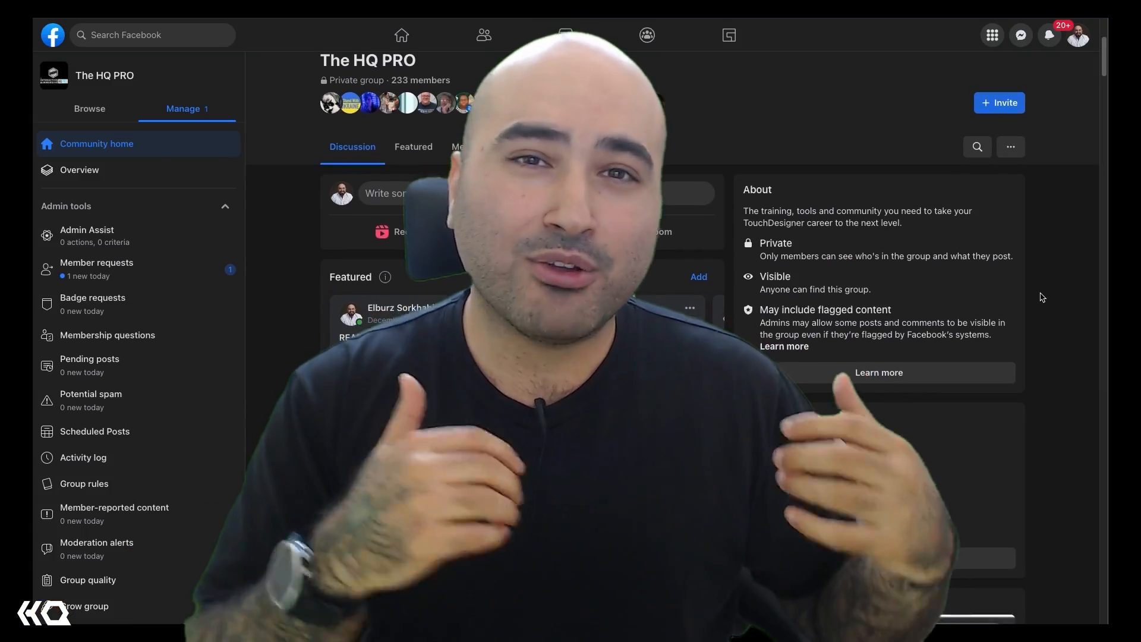
{"action": "scroll", "coordinate": [1042, 297], "scroll_direction": "down", "scroll_amount": 5}
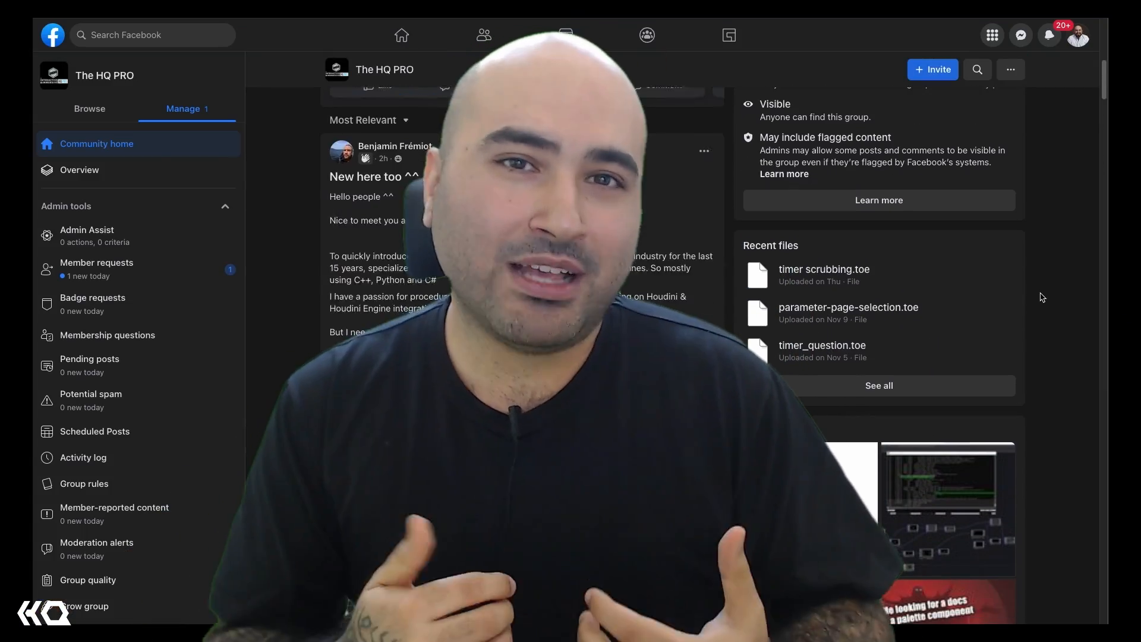
{"action": "scroll", "coordinate": [1042, 297], "scroll_direction": "down", "scroll_amount": 10}
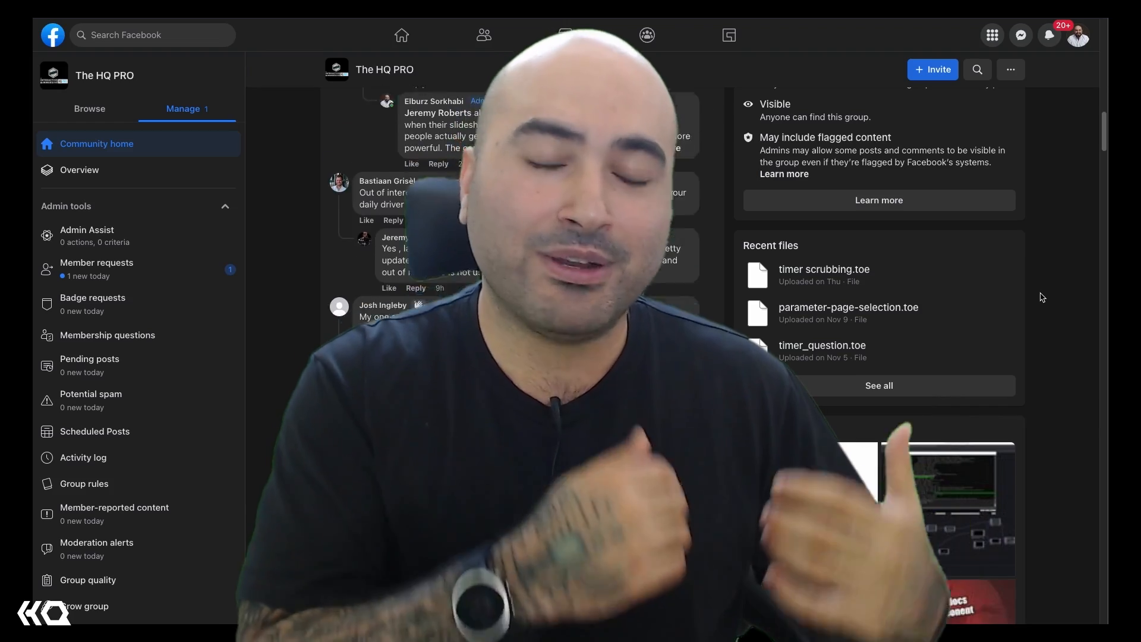
{"action": "scroll", "coordinate": [1042, 297], "scroll_direction": "down", "scroll_amount": 10}
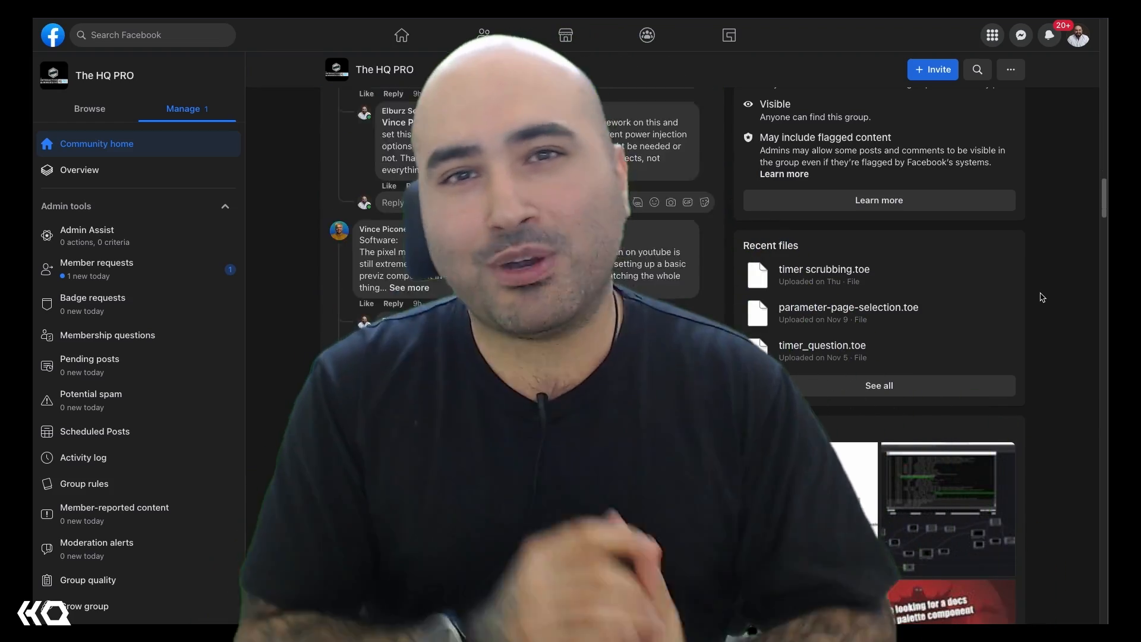
{"action": "scroll", "coordinate": [1042, 298], "scroll_direction": "down", "scroll_amount": 3}
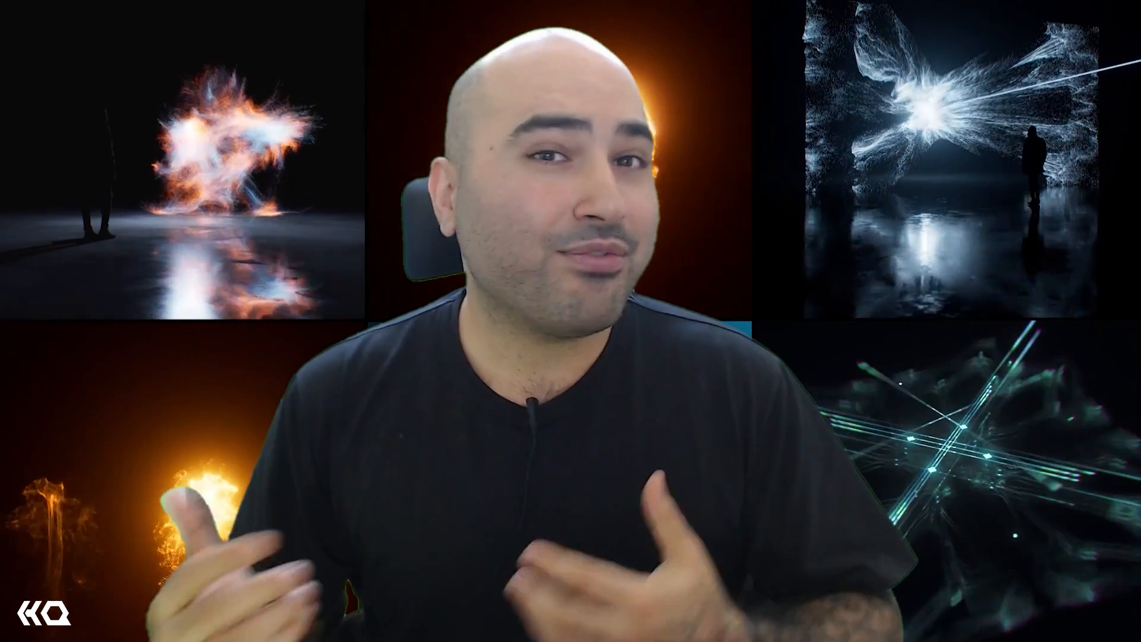